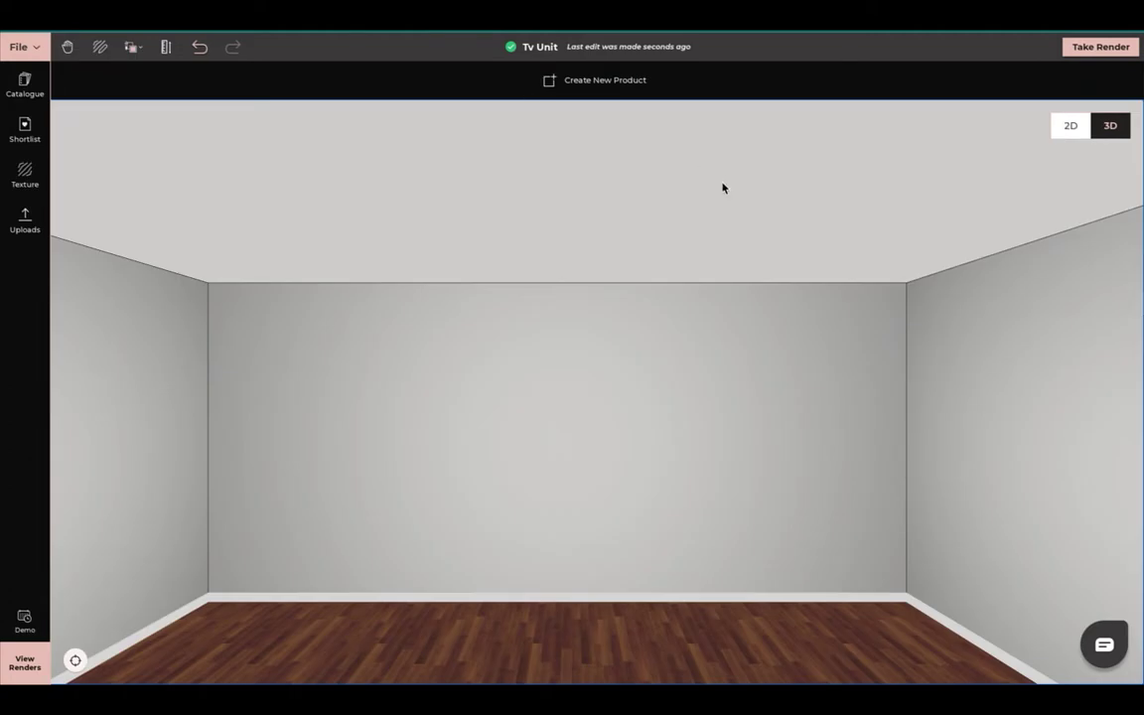
Start a new custom product in the empty Tv Unit room
{"action": "left_click", "coordinate": [559, 87]}
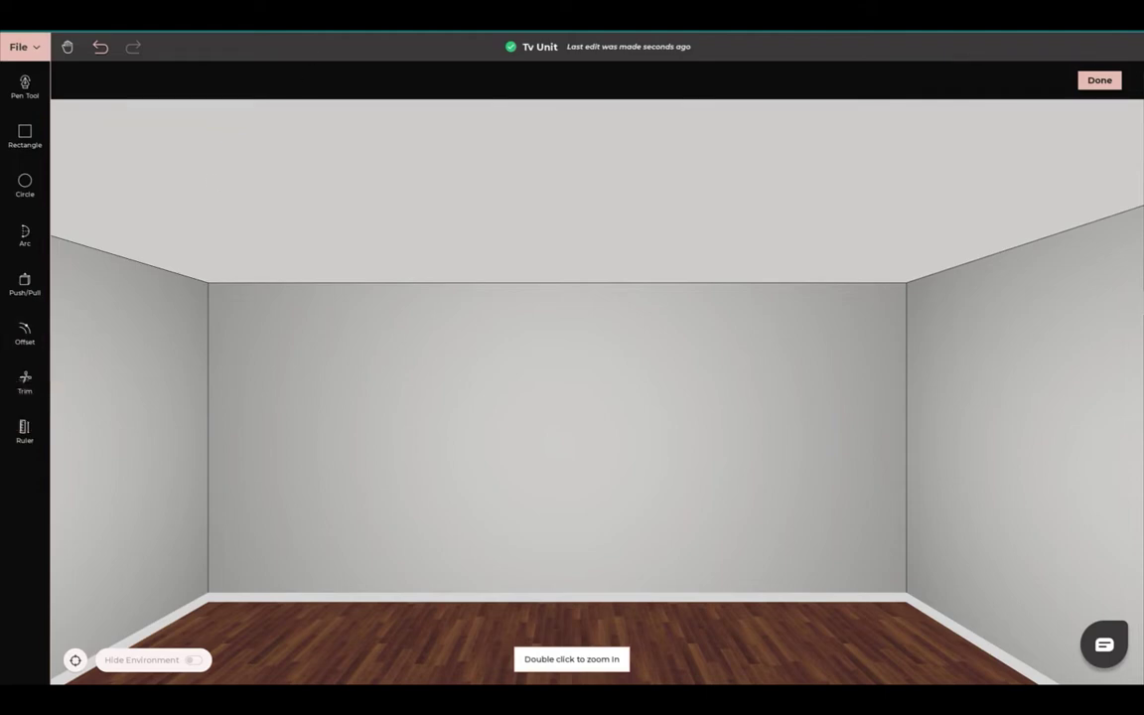
{"action": "left_click_drag", "start_coordinate": [288, 487], "coordinate": [281, 472]}
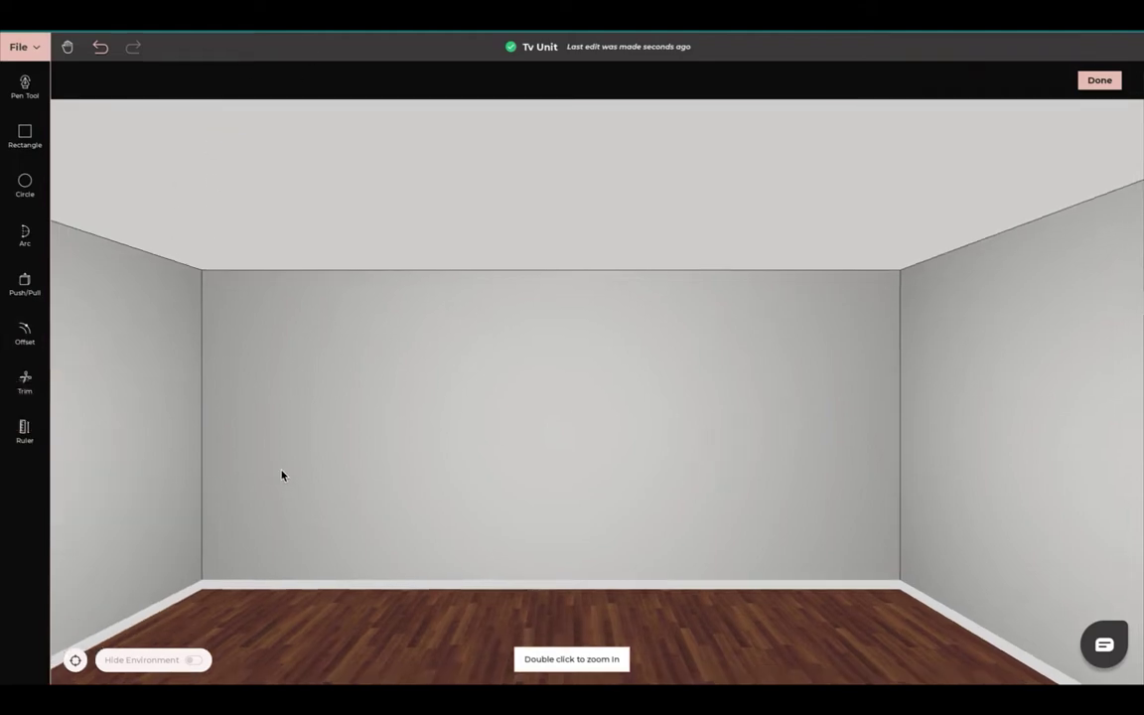
Draw a rectangle of about 21' 9.72" by 10' covering the whole back wall
{"action": "left_click", "coordinate": [22, 139]}
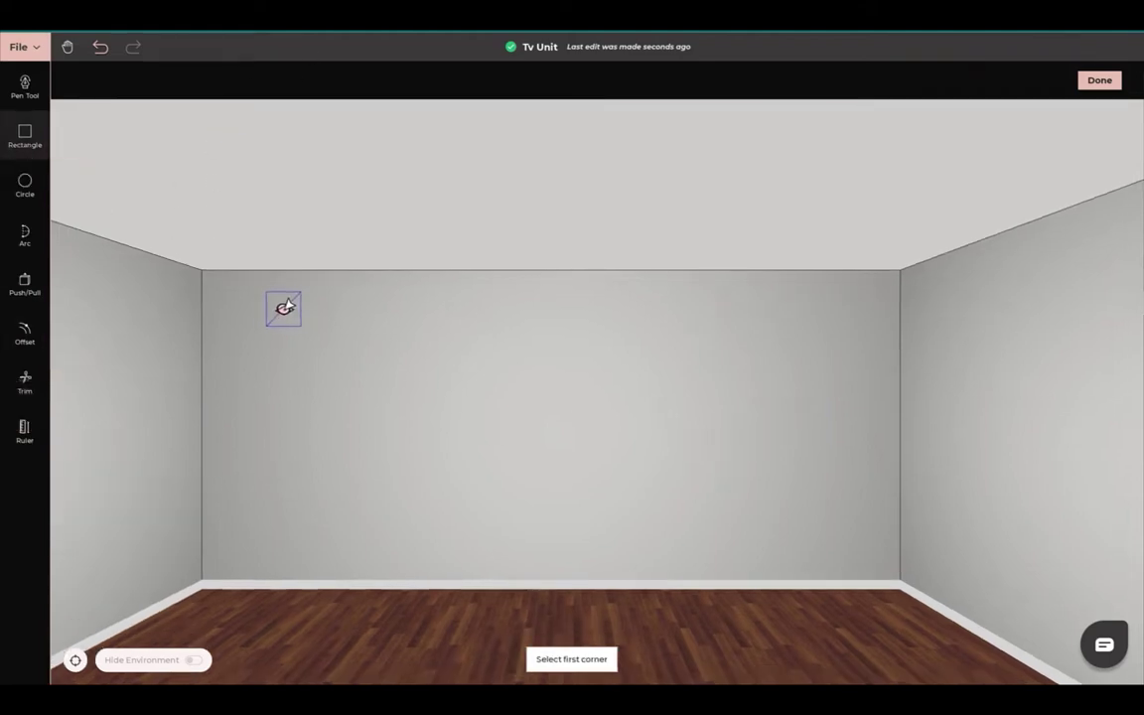
{"action": "left_click", "coordinate": [201, 270]}
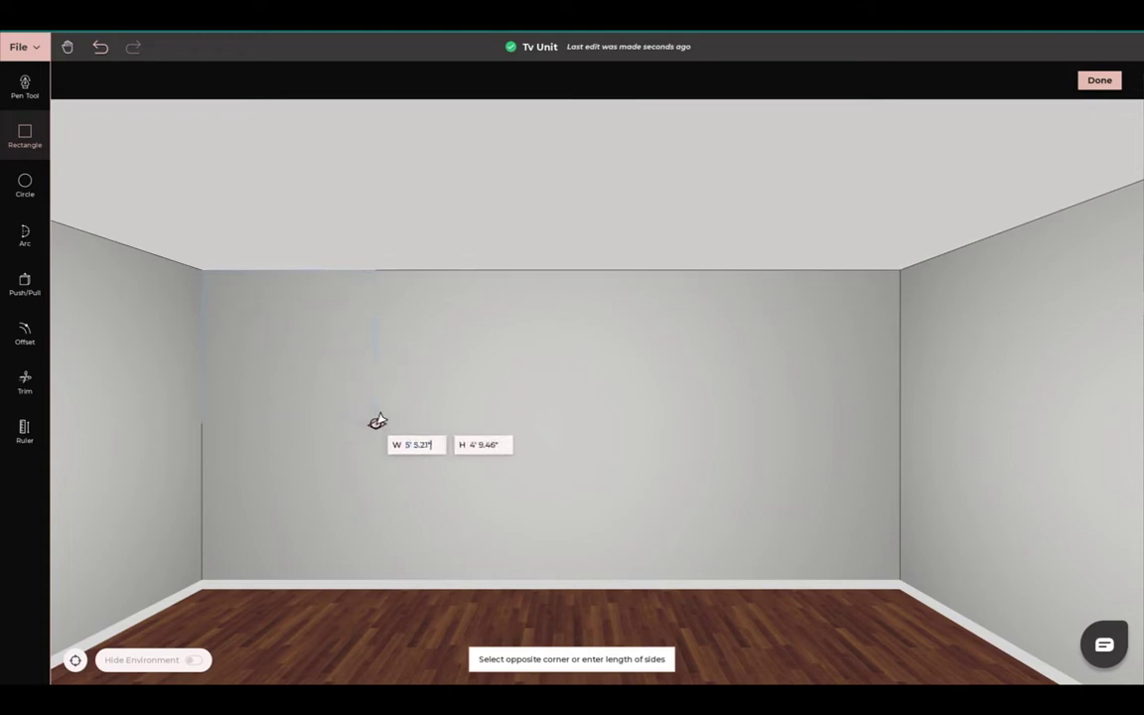
{"action": "left_click", "coordinate": [900, 586]}
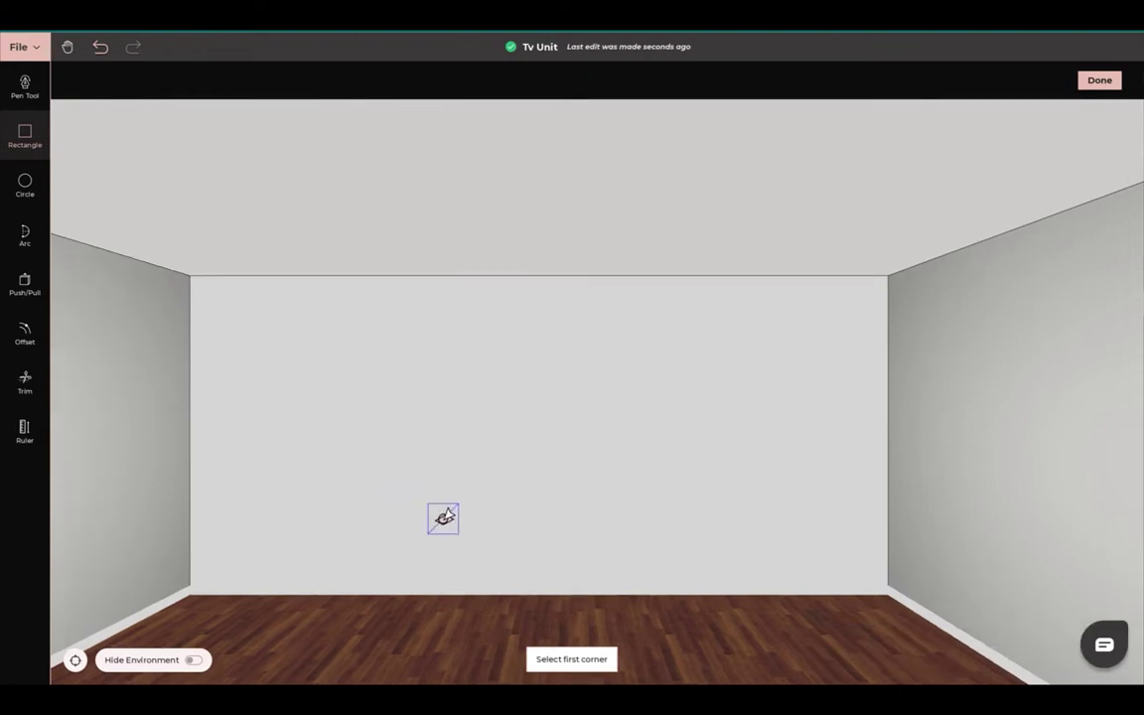
Offset the back-wall rectangle inward by 0' 4.45" to form an inner border
{"action": "left_click", "coordinate": [26, 337]}
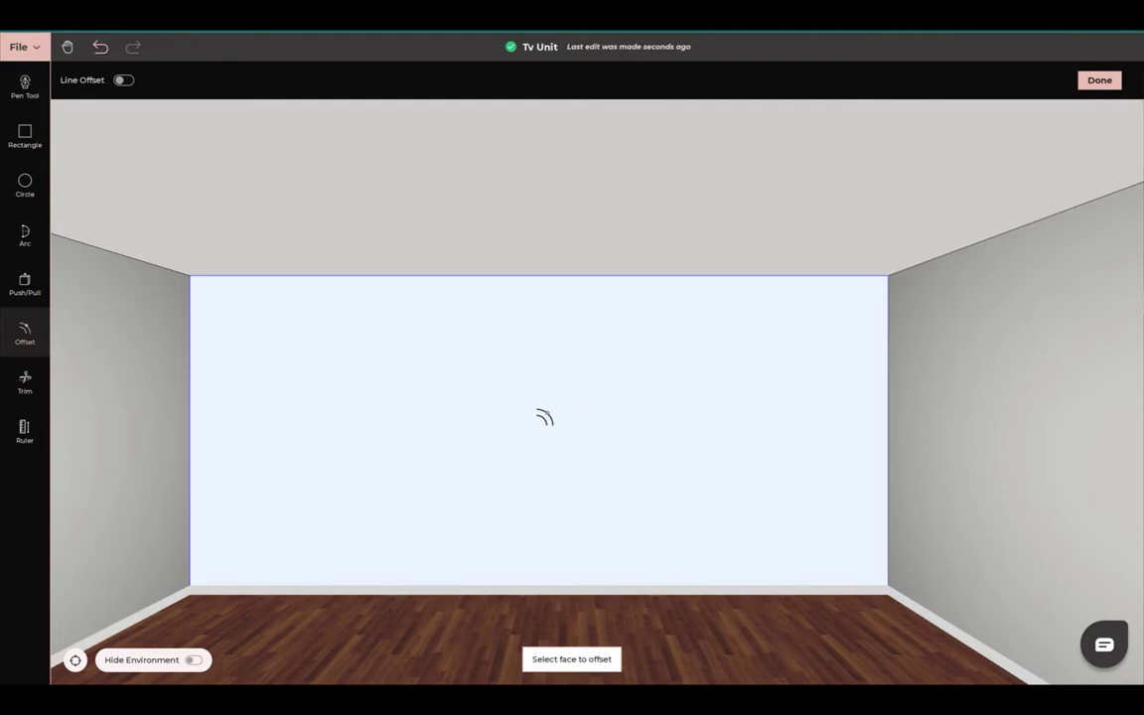
{"action": "left_click", "coordinate": [544, 417]}
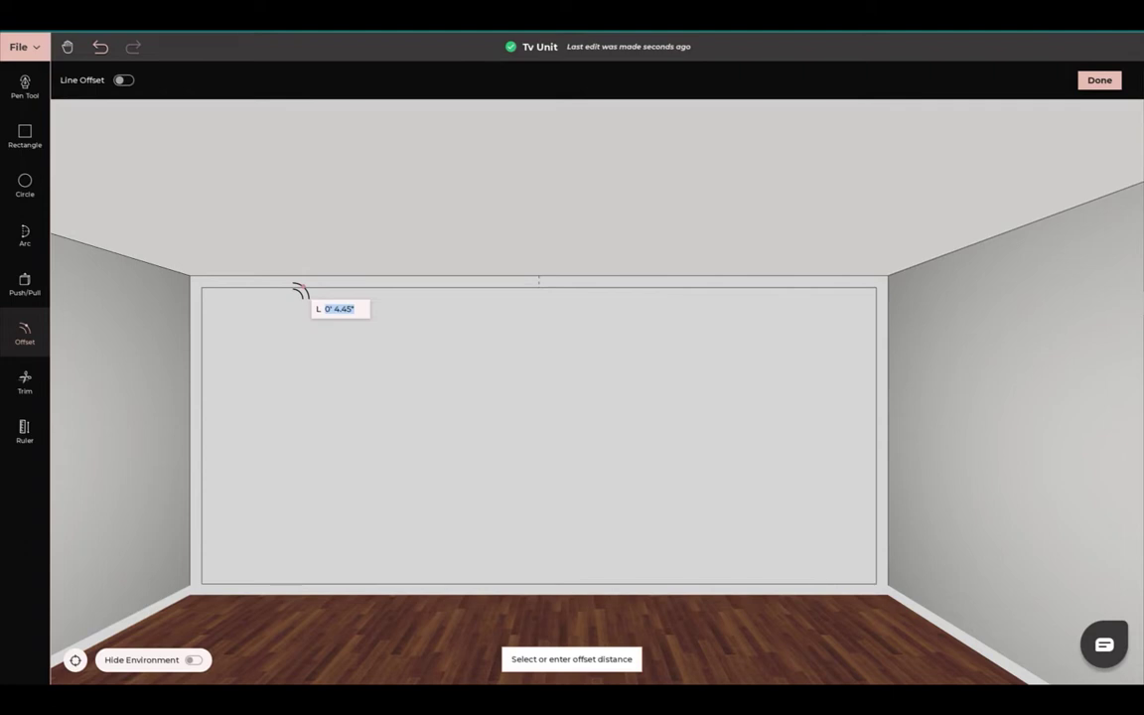
{"action": "left_click", "coordinate": [298, 289]}
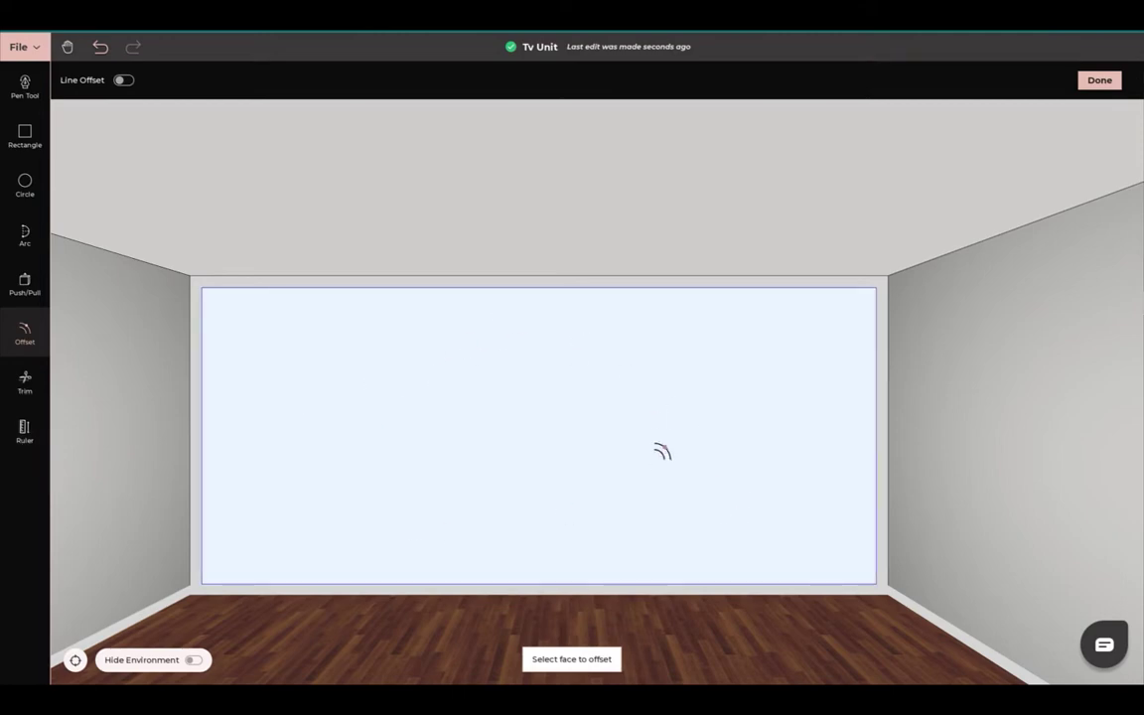
Place a vertical ruler guide at the back wall's centre, measured from the left edge
{"action": "left_click", "coordinate": [24, 433]}
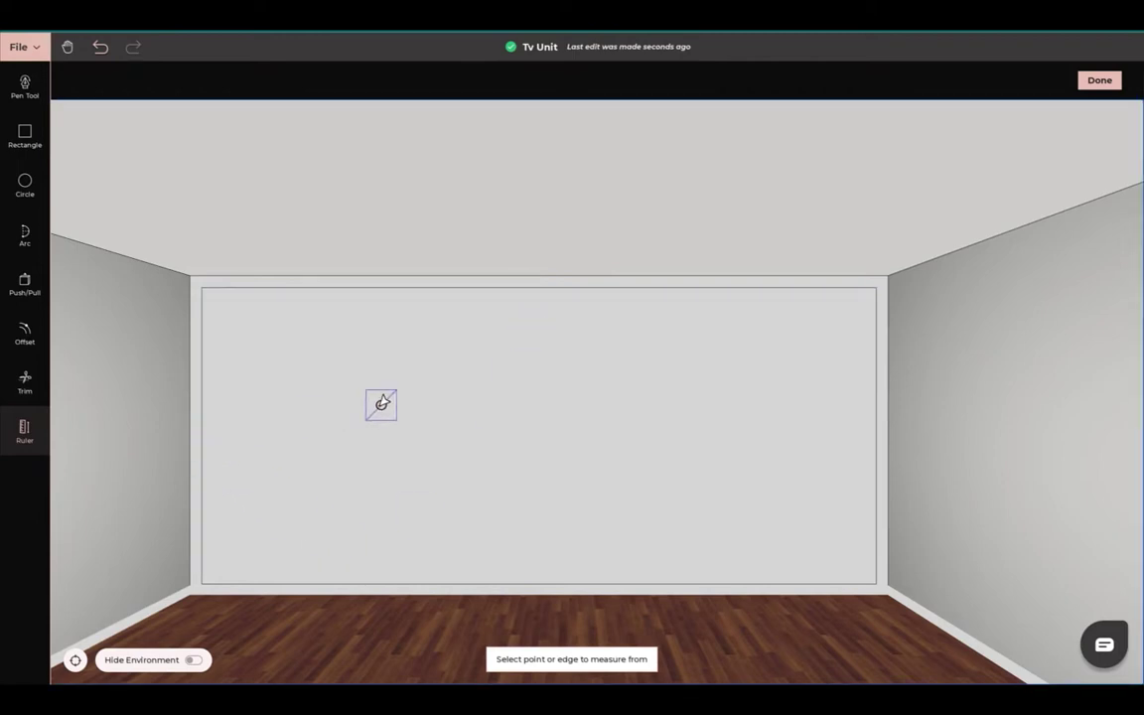
{"action": "left_click", "coordinate": [202, 417]}
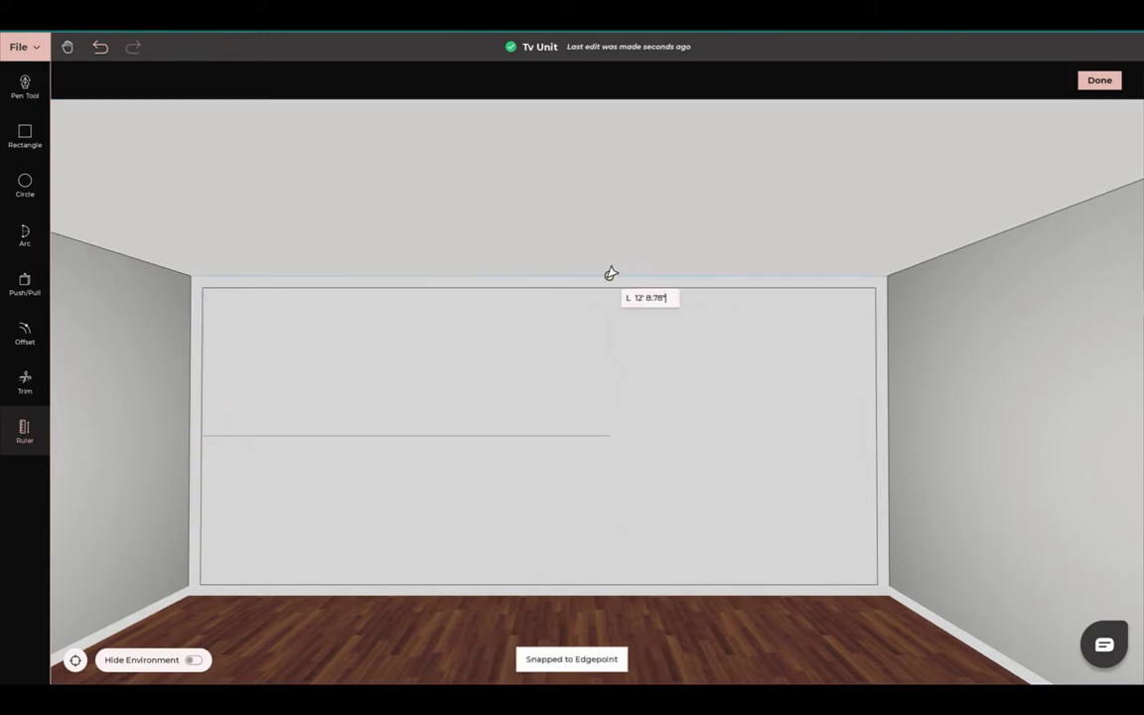
{"action": "left_click", "coordinate": [539, 286]}
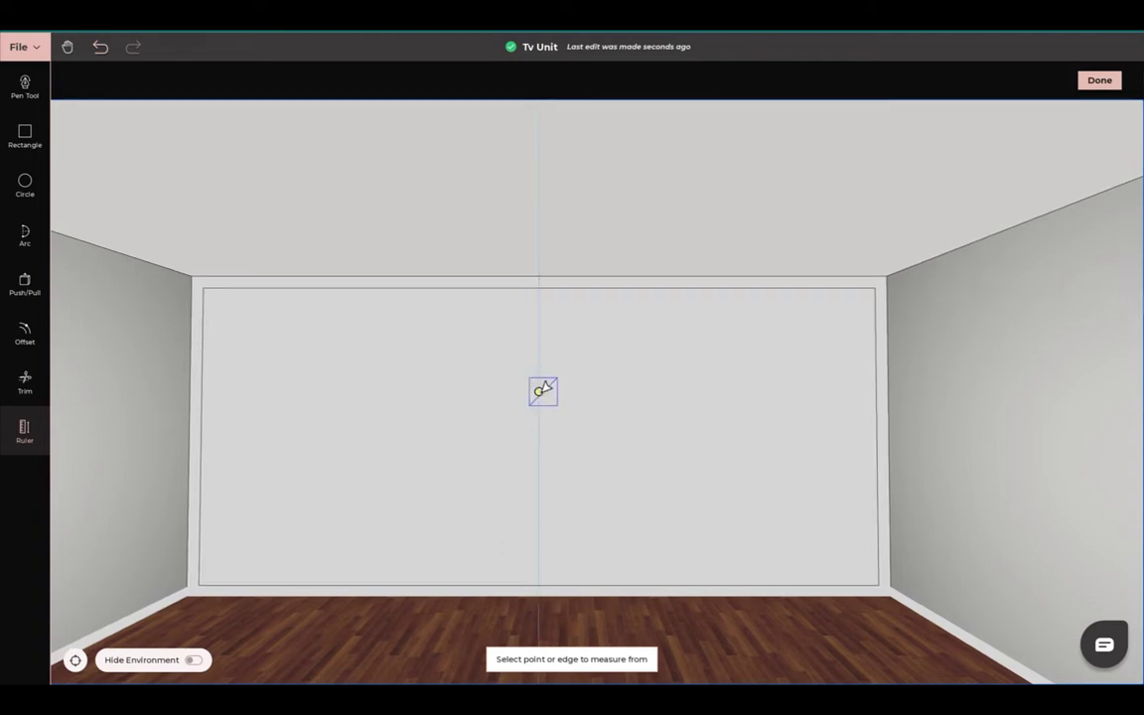
Add vertical guides 4 ft to the left and right of the centre guide
{"action": "left_click", "coordinate": [539, 385]}
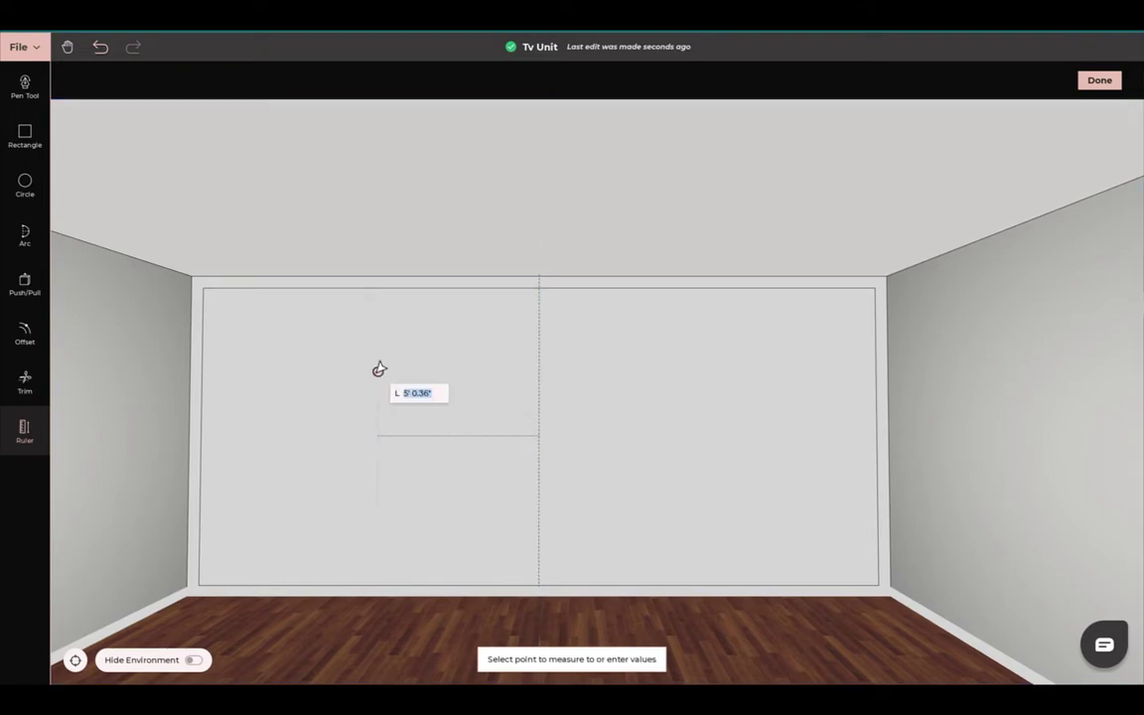
{"action": "type", "text": "4"}
{"action": "key", "text": "Return"}
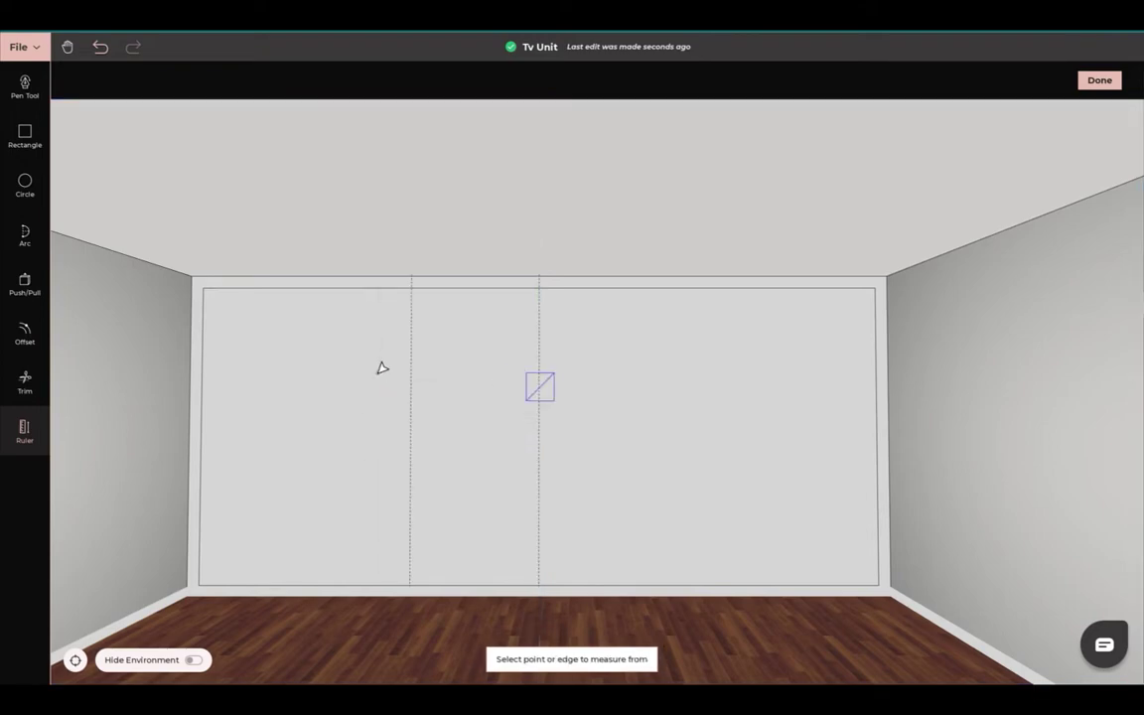
{"action": "left_click", "coordinate": [539, 383]}
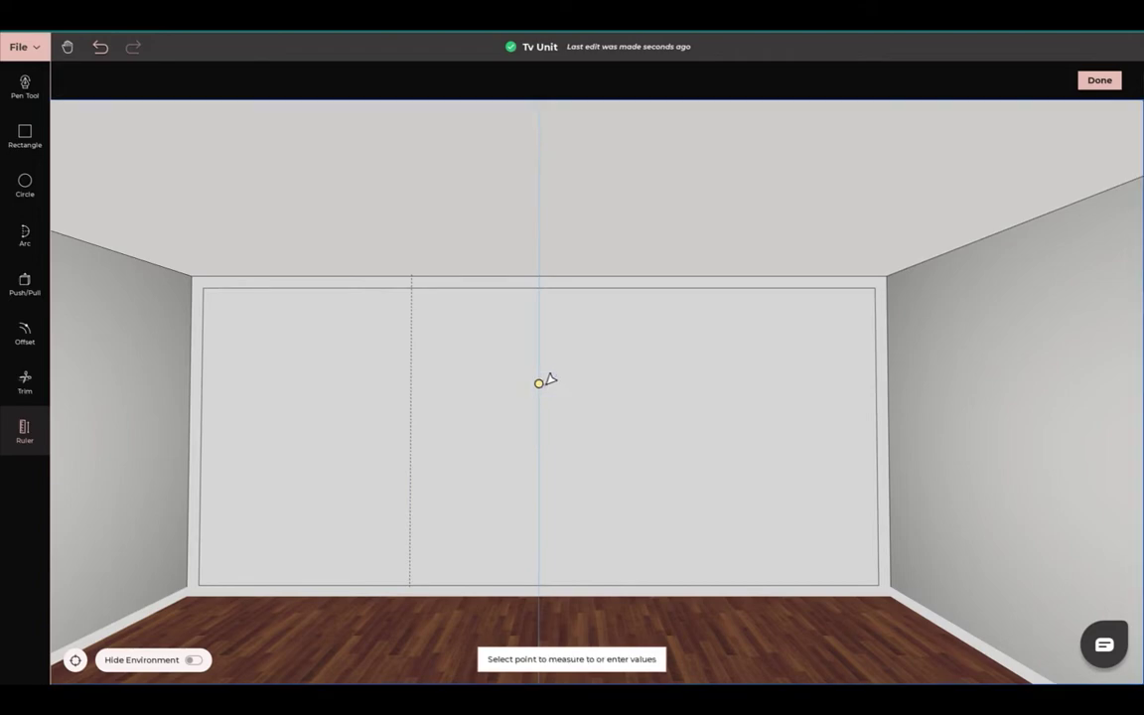
{"action": "type", "text": "4"}
{"action": "key", "text": "Return"}
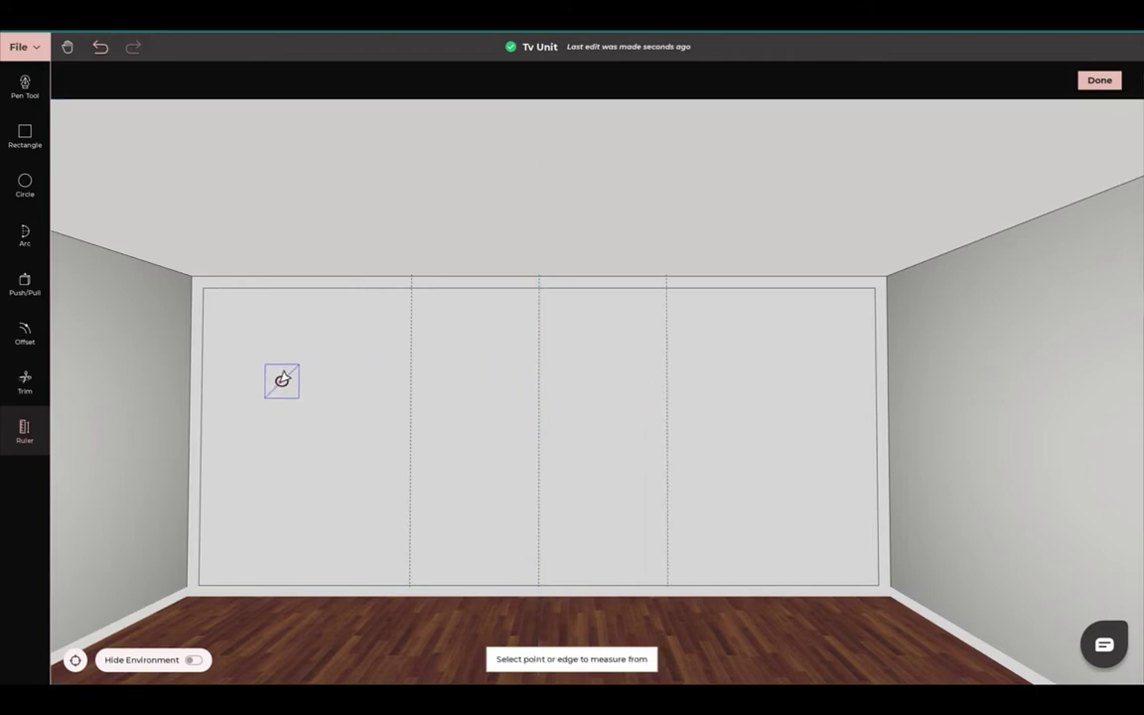
{"action": "key", "text": "Escape"}
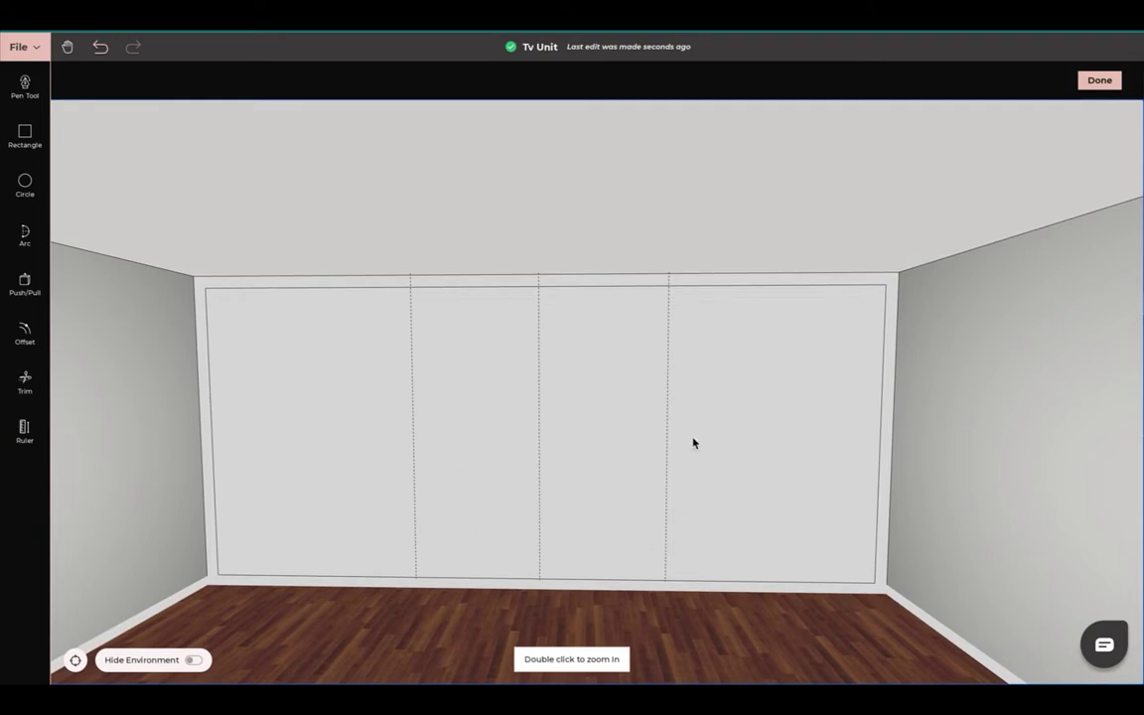
Add a horizontal ruler guide 6' below the inner panel's top edge
{"action": "left_click_drag", "start_coordinate": [577, 403], "coordinate": [580, 406]}
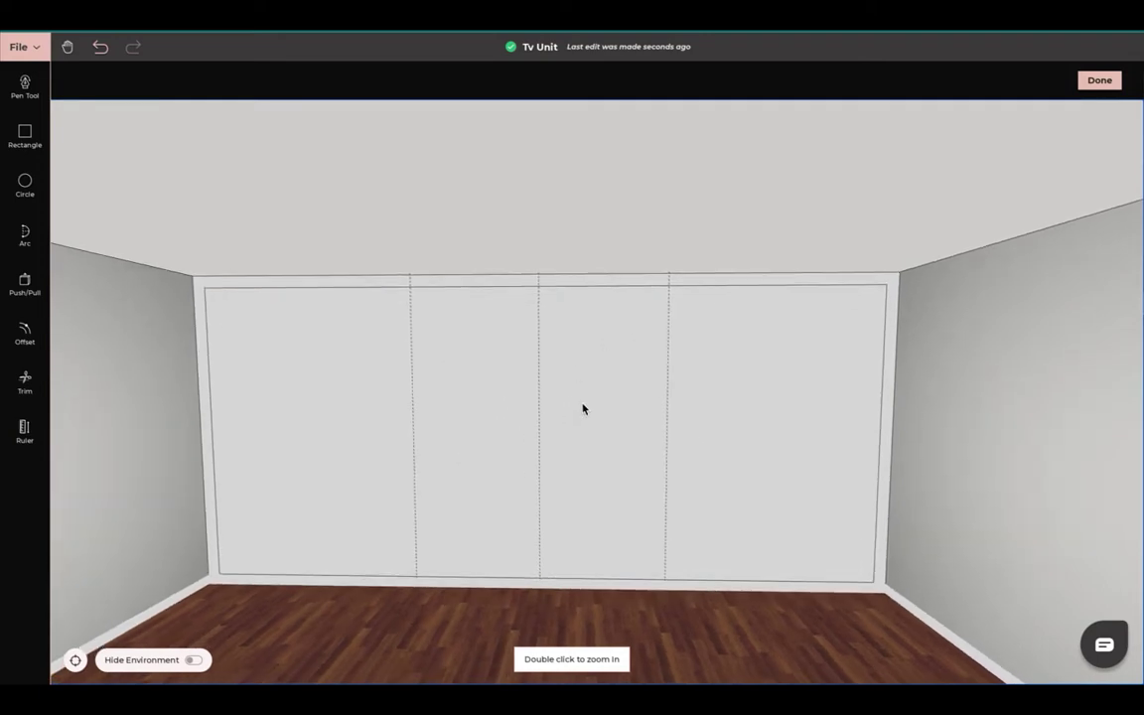
{"action": "left_click", "coordinate": [18, 437]}
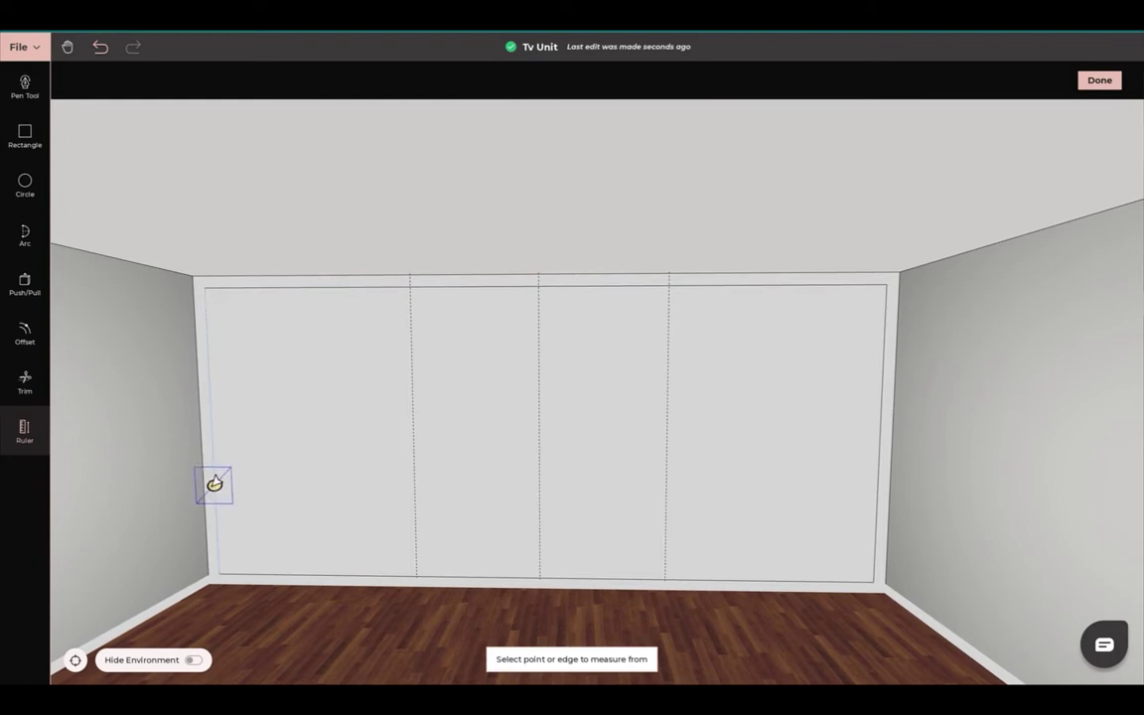
{"action": "left_click", "coordinate": [508, 284]}
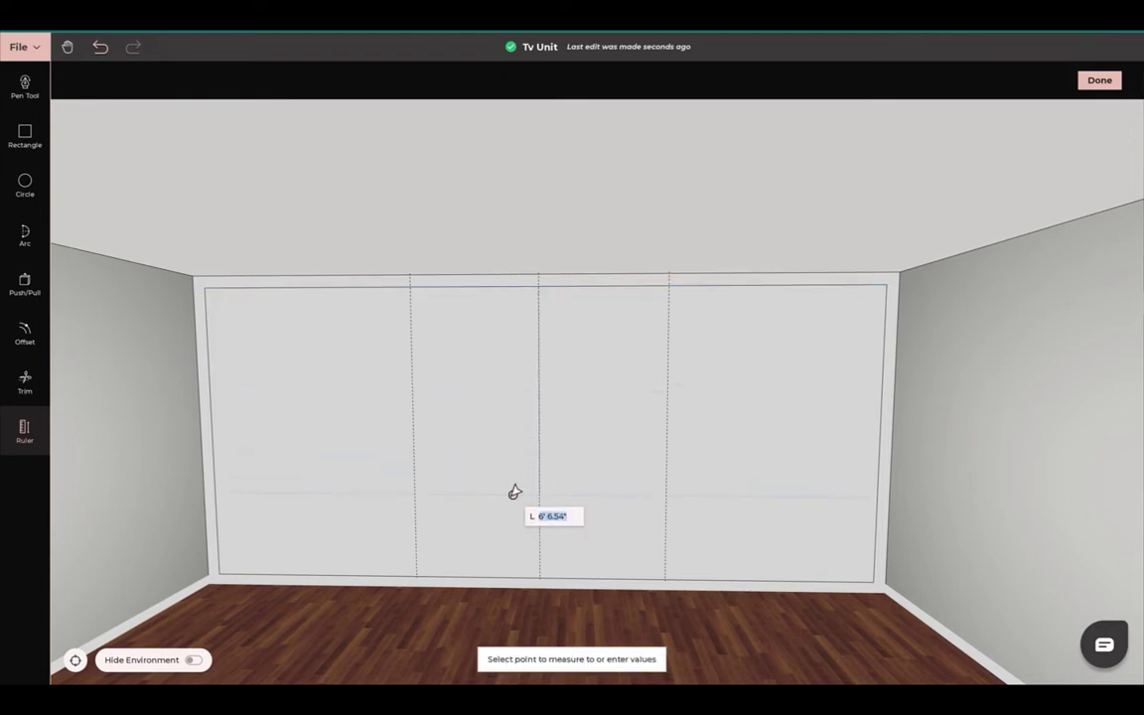
{"action": "type", "text": "6'"}
{"action": "key", "text": "Return"}
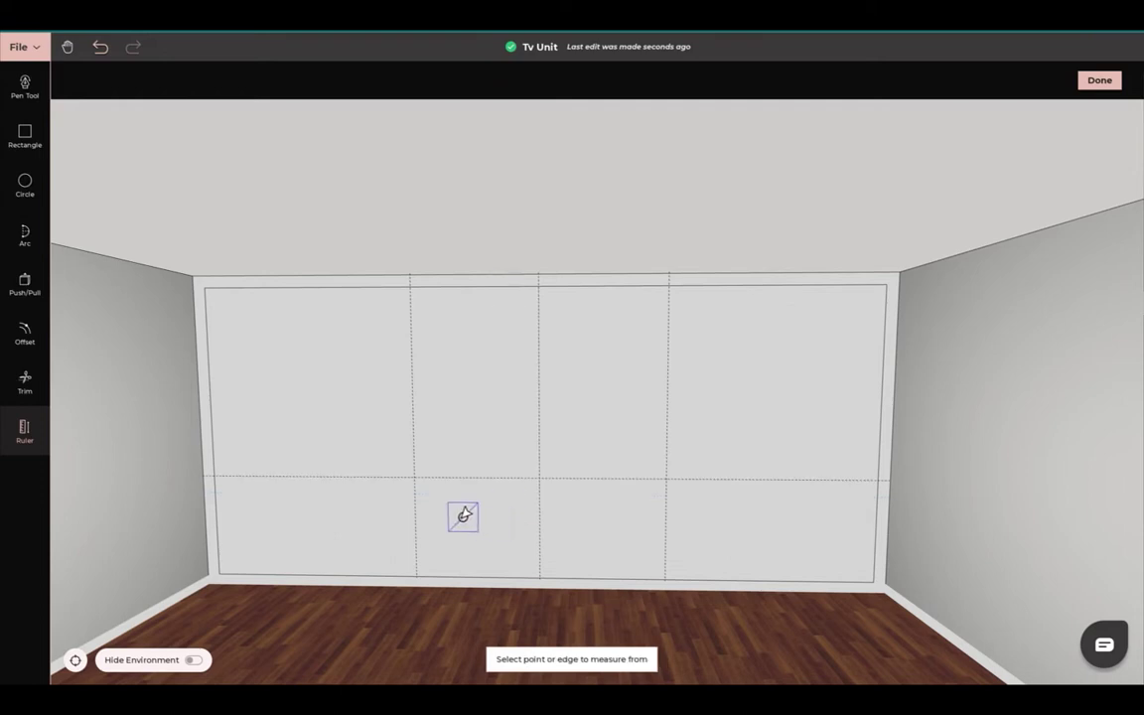
{"action": "left_click", "coordinate": [33, 456]}
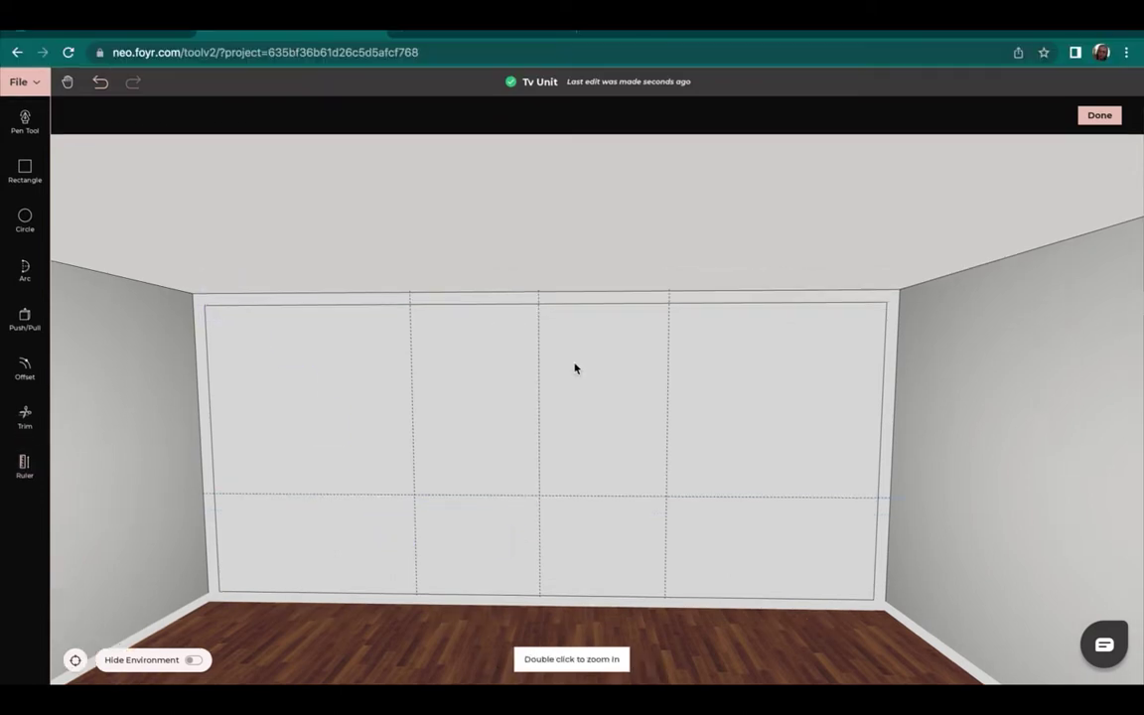
{"action": "left_click_drag", "start_coordinate": [569, 335], "coordinate": [573, 338]}
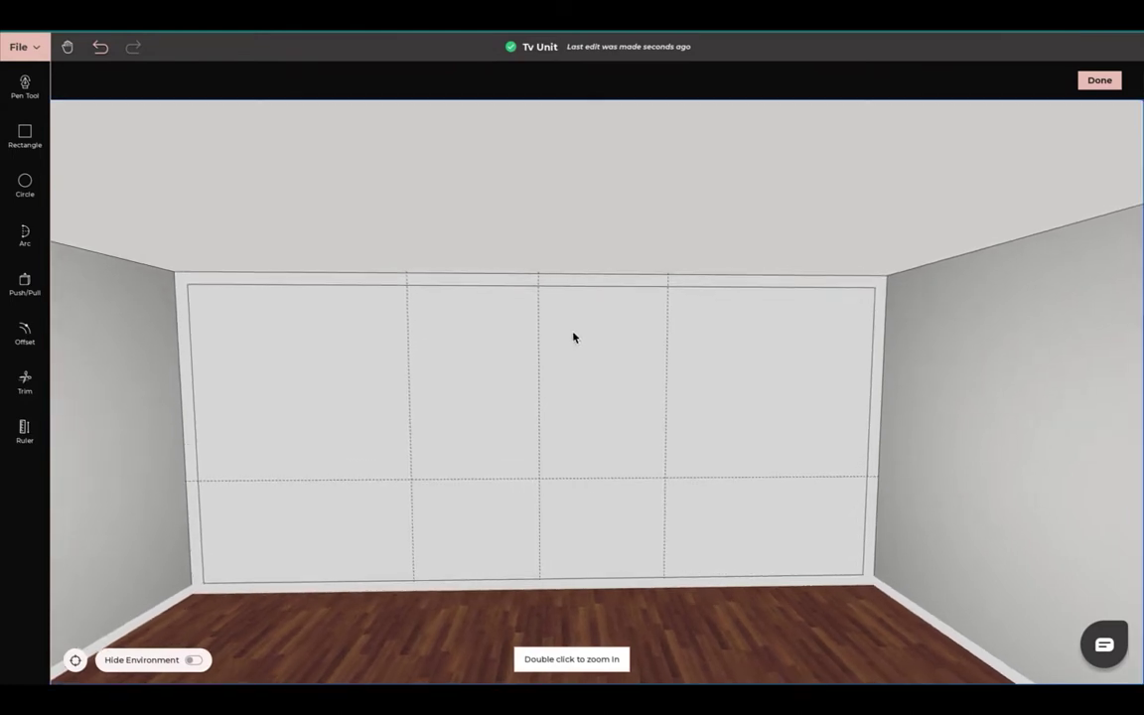
{"action": "left_click", "coordinate": [33, 431]}
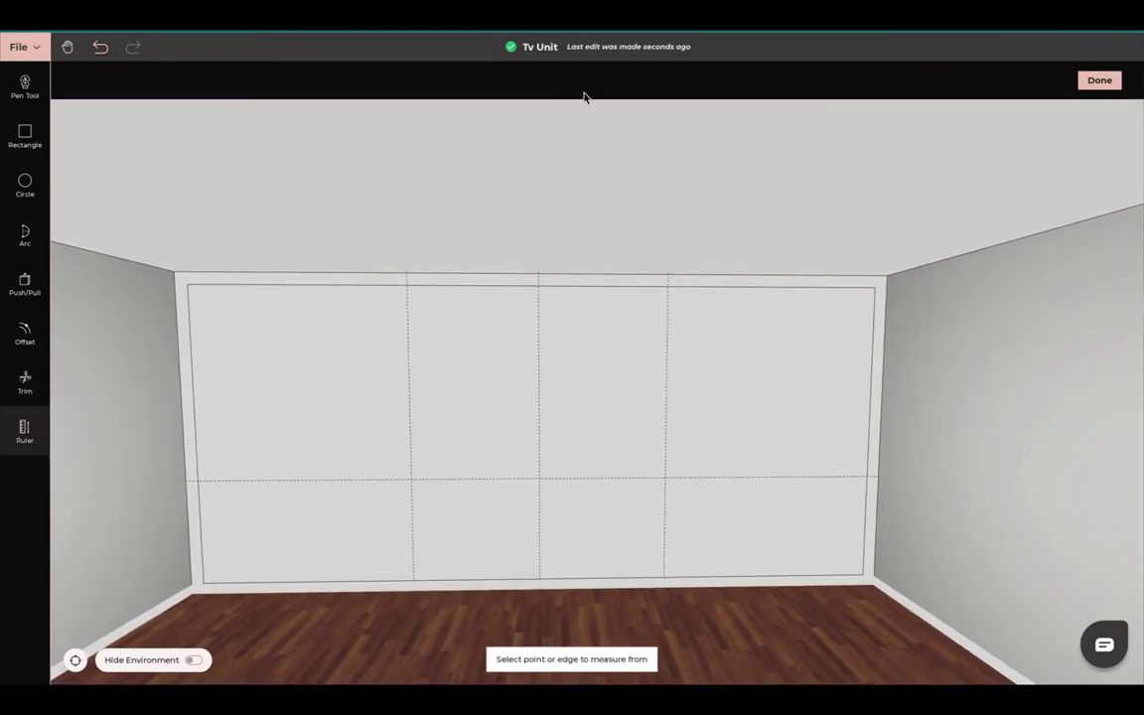
Trim away the centre vertical guide, leaving the two side guides
{"action": "left_click", "coordinate": [27, 393]}
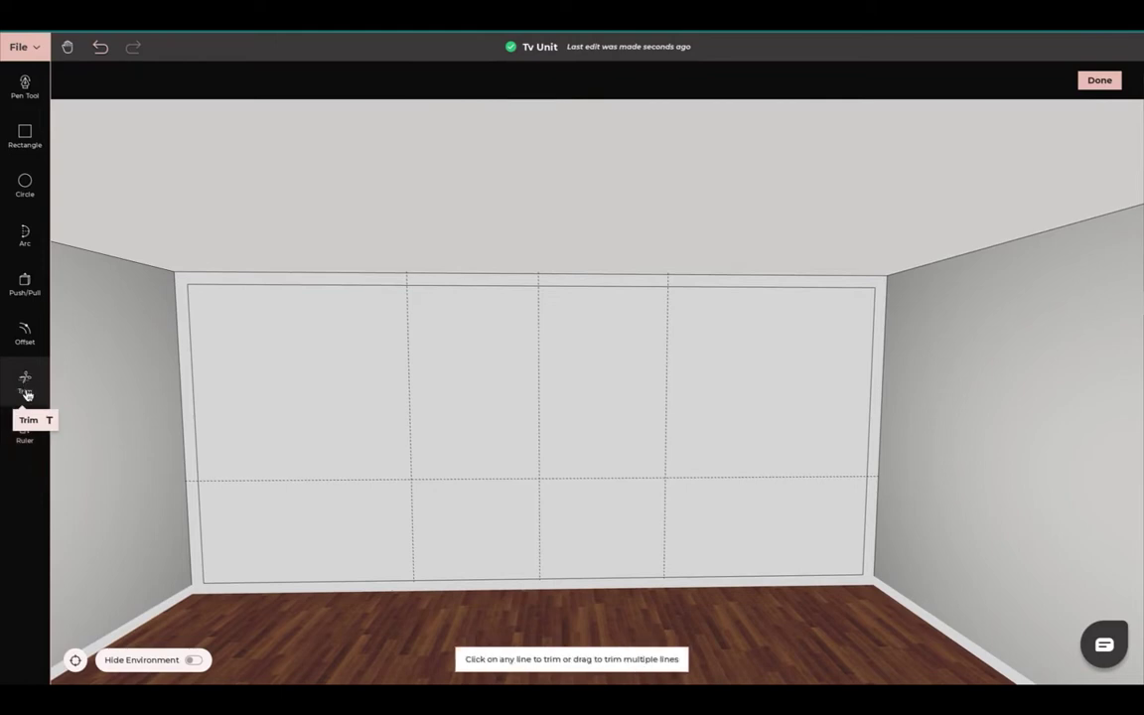
{"action": "left_click", "coordinate": [538, 398]}
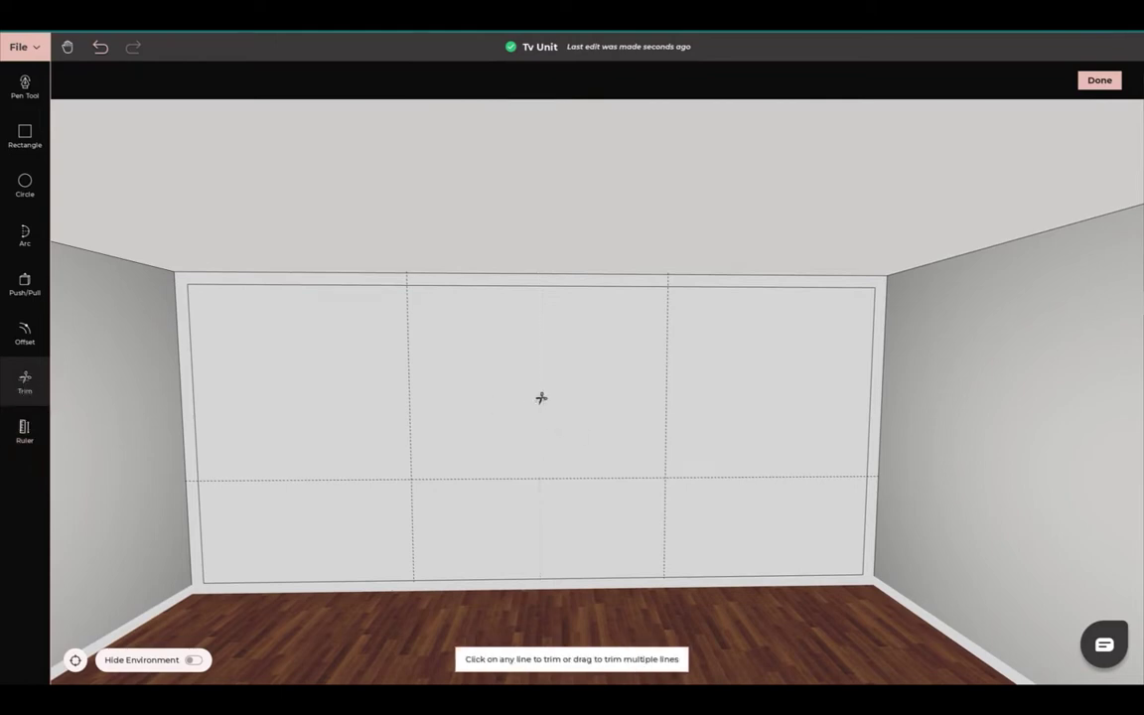
{"action": "middle_click_drag", "start_coordinate": [583, 425], "coordinate": [556, 413]}
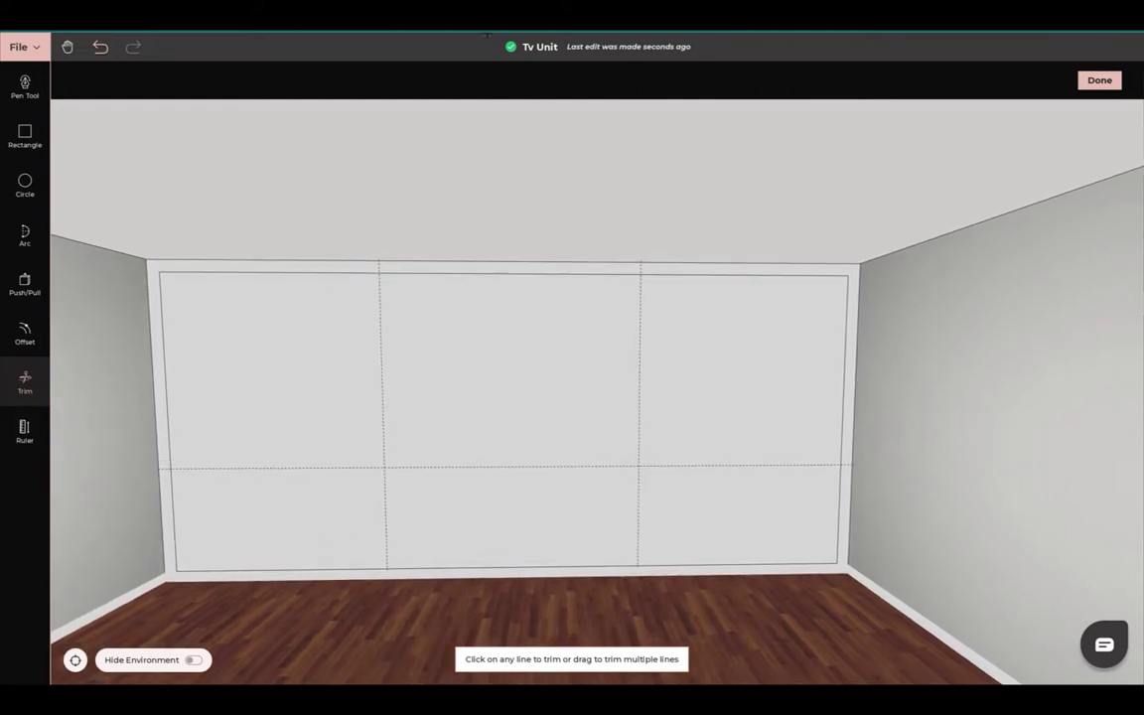
{"action": "key", "text": "Escape"}
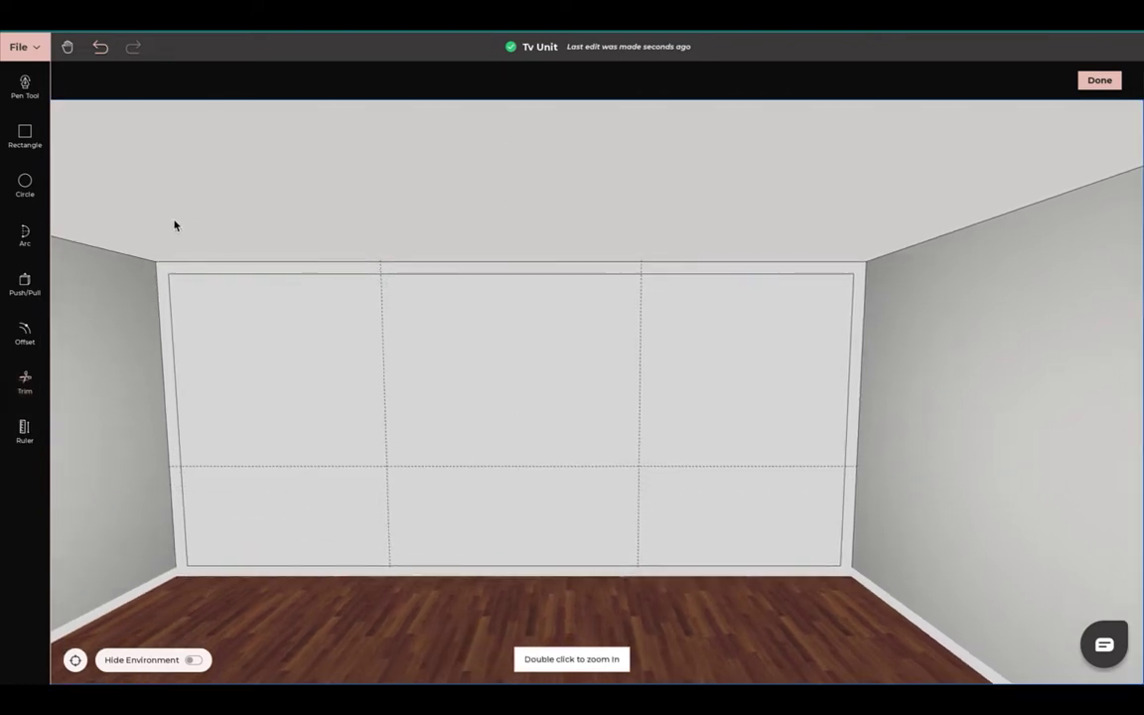
{"action": "left_click", "coordinate": [24, 133]}
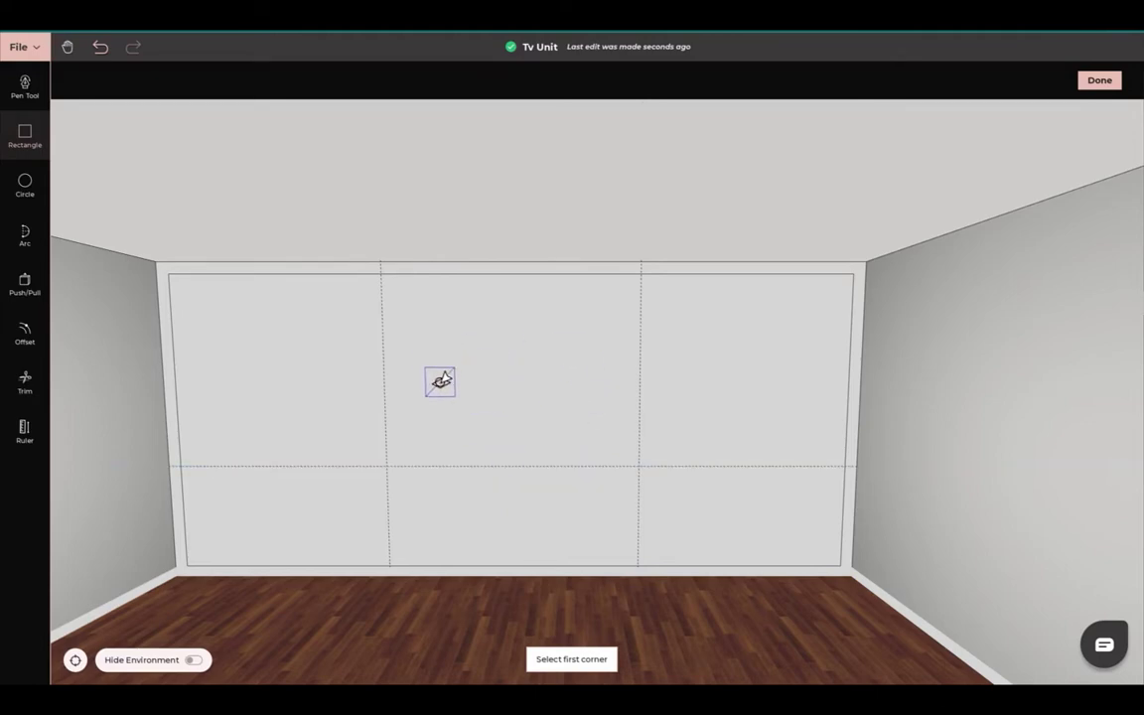
Draw the 8'-wide middle rectangle between the two vertical guides, making three tall panels
{"action": "left_click", "coordinate": [388, 265]}
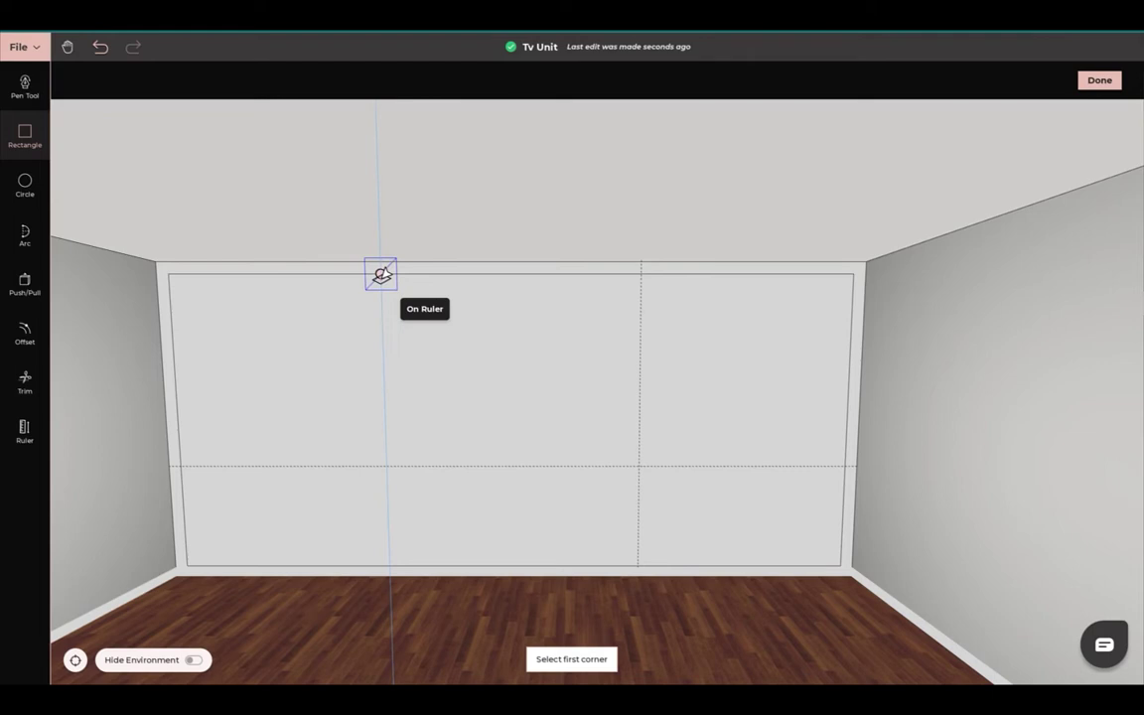
{"action": "left_click", "coordinate": [381, 275]}
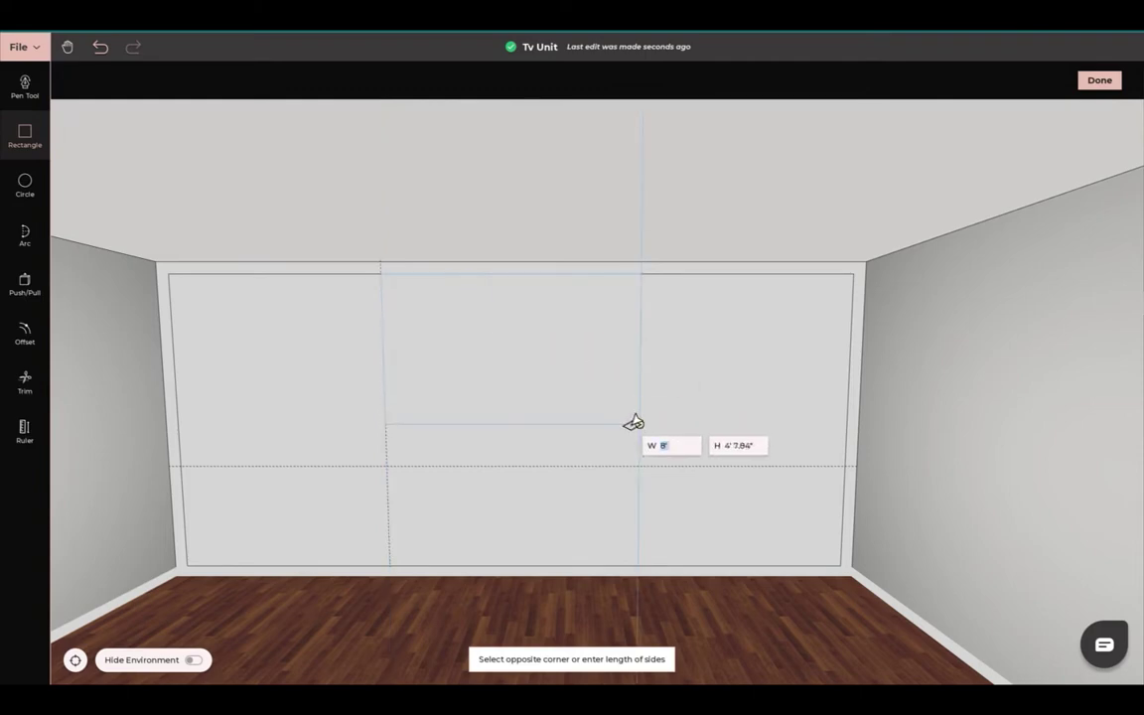
{"action": "left_click", "coordinate": [641, 554]}
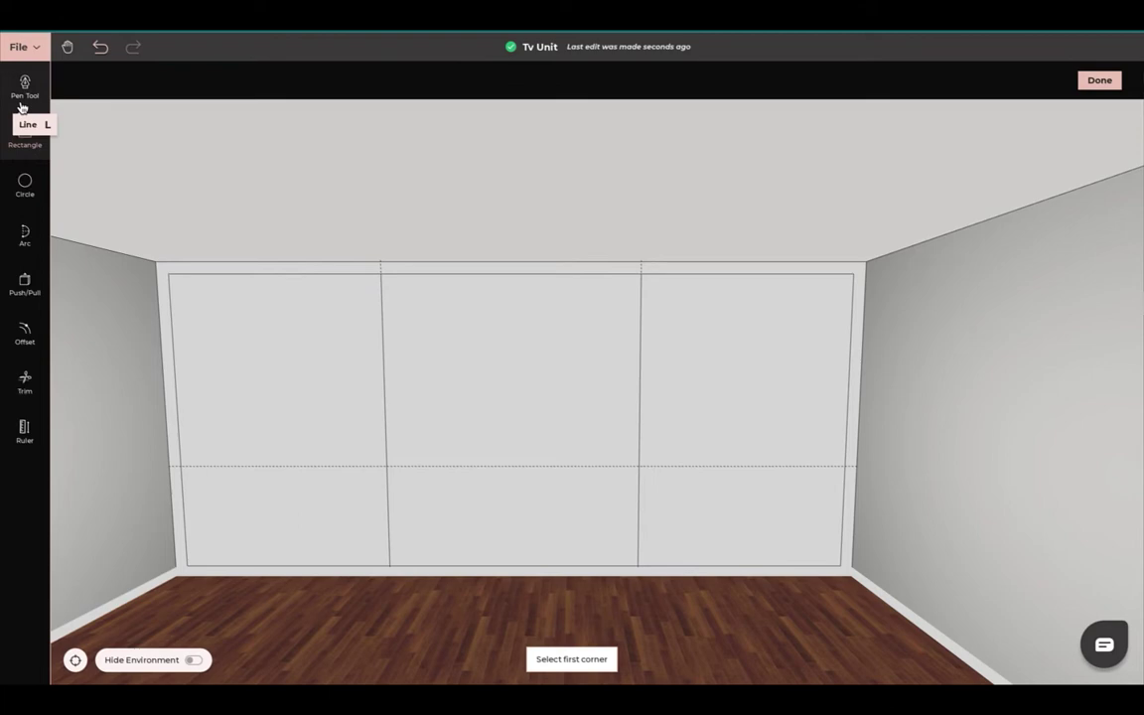
Draw a rectangle from the horizontal guide's left end to the wall's bottom-right corner
{"action": "key", "text": "Escape"}
{"action": "left_click", "coordinate": [24, 342]}
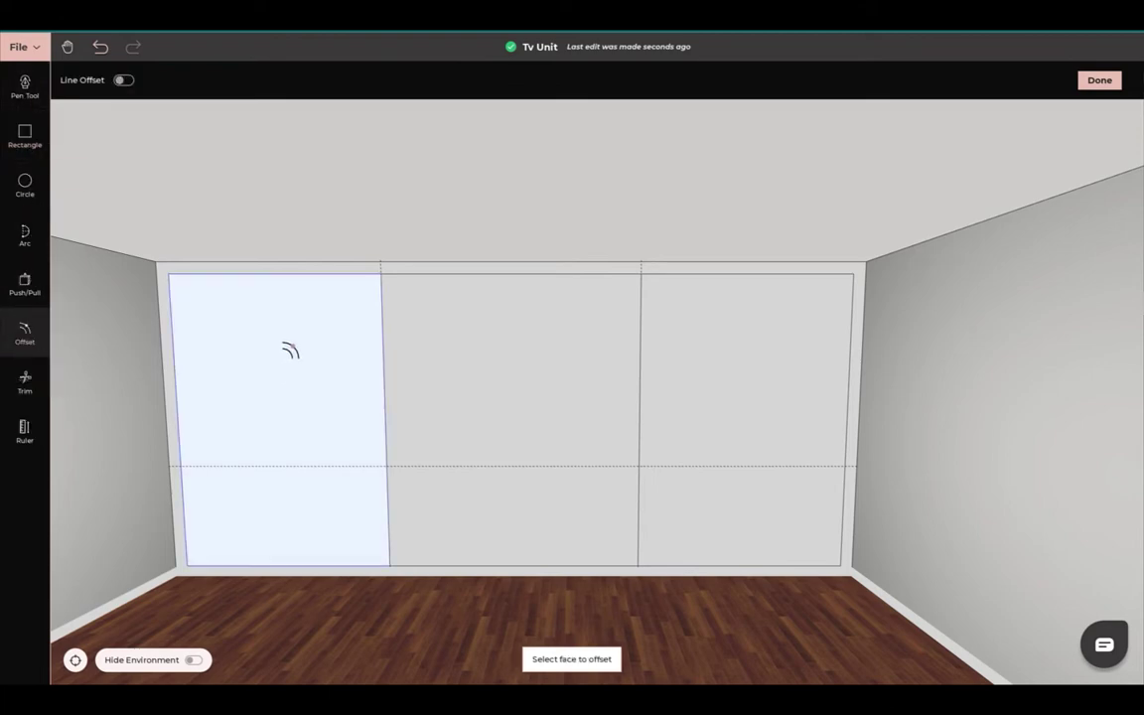
{"action": "left_click", "coordinate": [27, 137]}
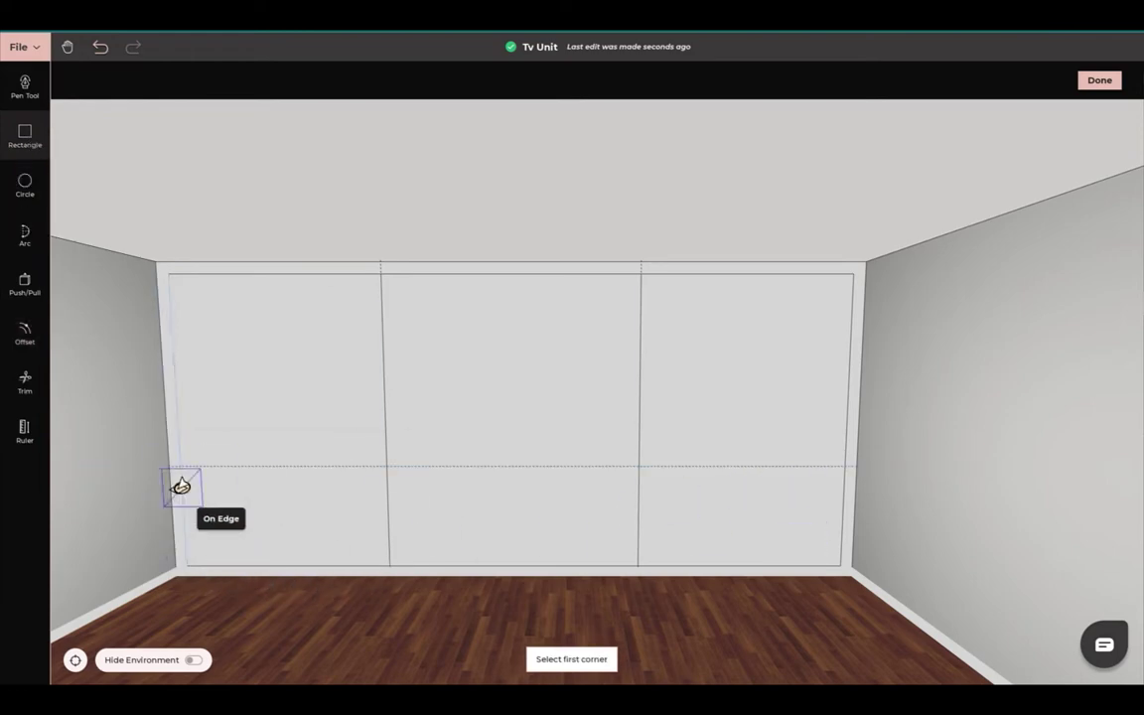
{"action": "left_click", "coordinate": [181, 465]}
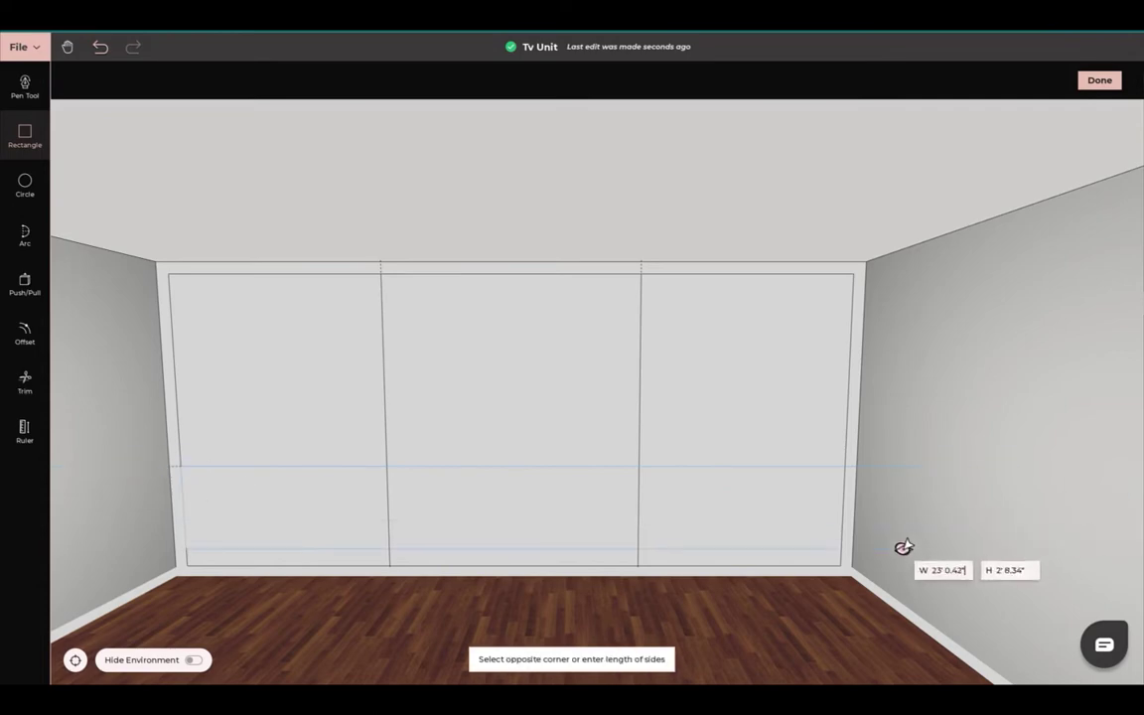
{"action": "left_click", "coordinate": [838, 562]}
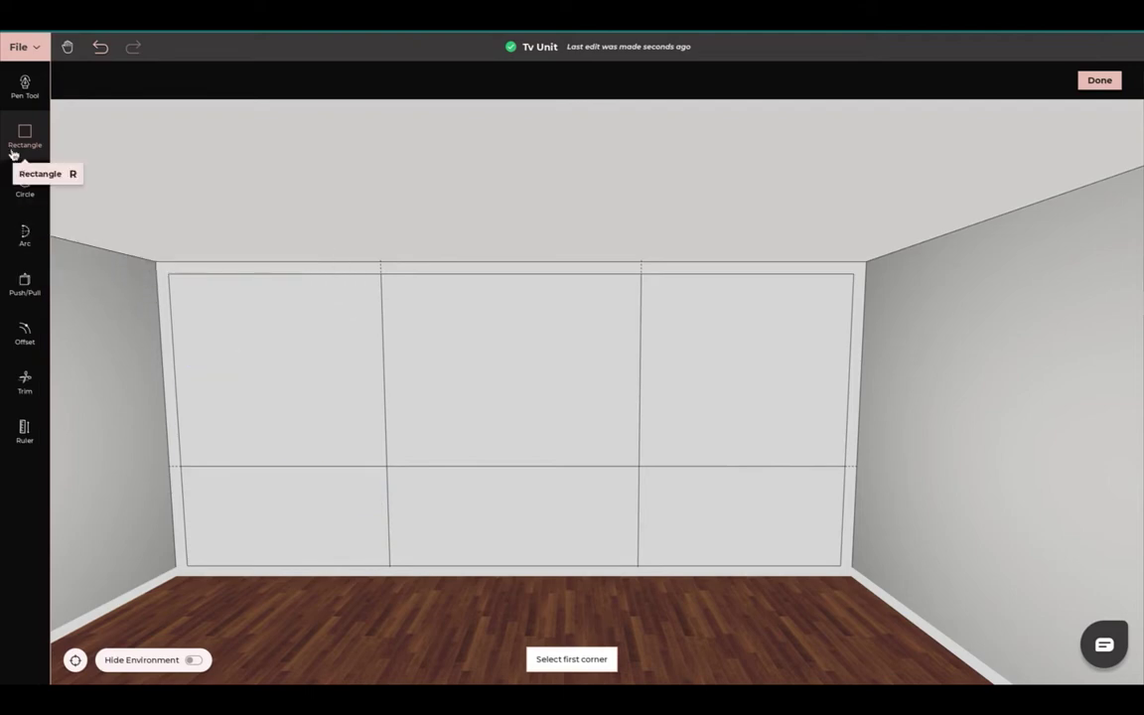
Offset the upper-left panel inward by 2 and the upper-right panel by 2.86
{"action": "left_click", "coordinate": [21, 338]}
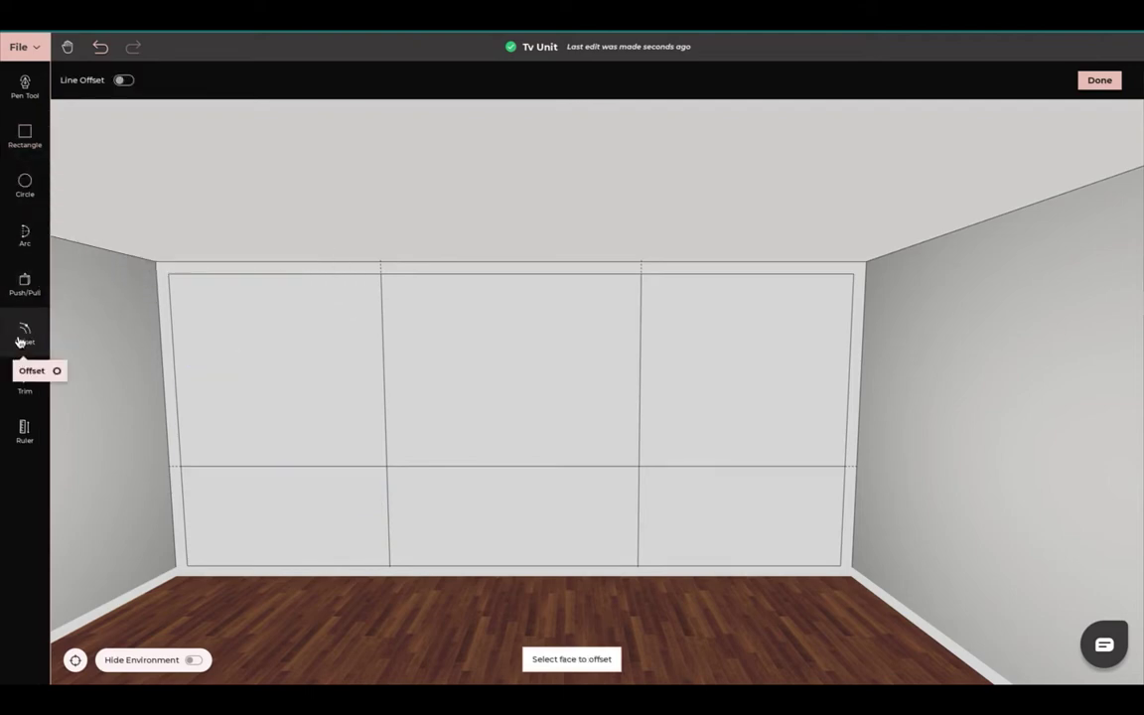
{"action": "left_click", "coordinate": [254, 369]}
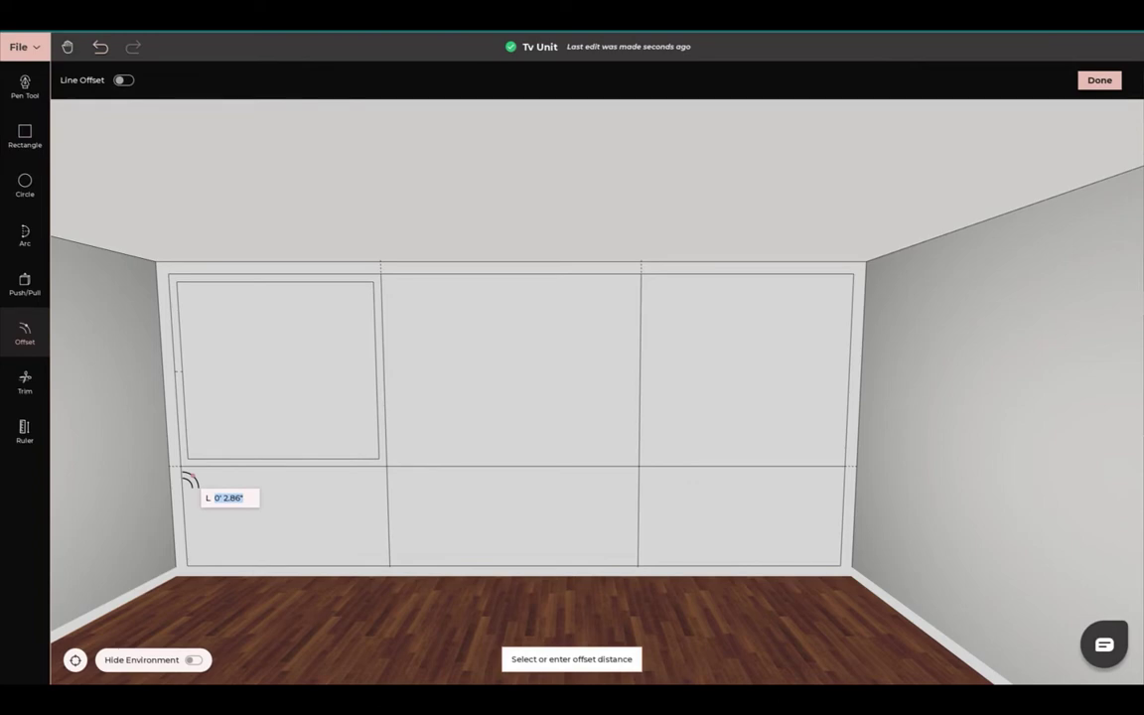
{"action": "type", "text": "2"}
{"action": "key", "text": "Return"}
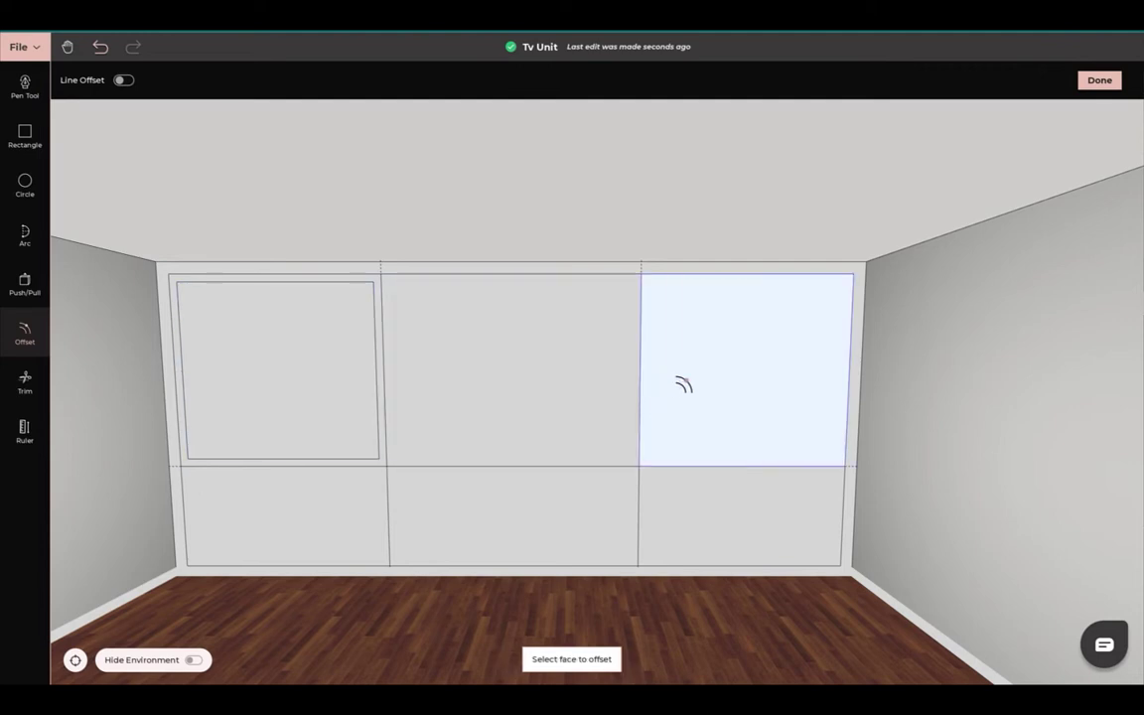
{"action": "left_click", "coordinate": [721, 380]}
{"action": "type", "text": "2"}
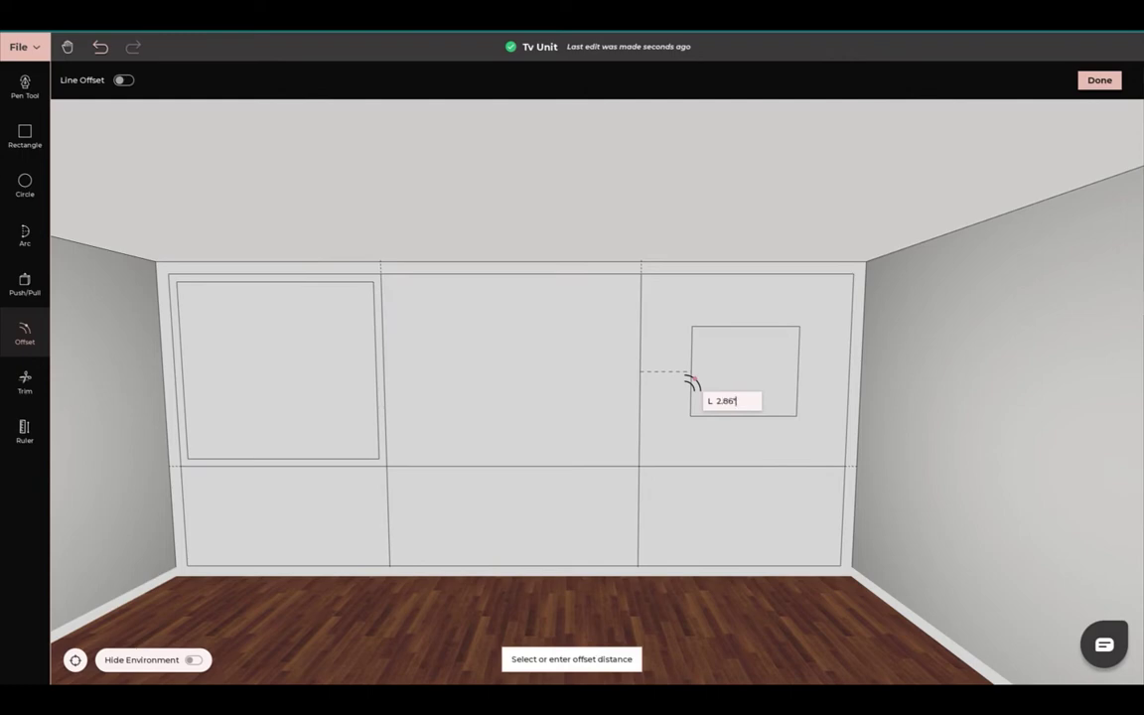
{"action": "type", "text": ".86"}
{"action": "key", "text": "Return"}
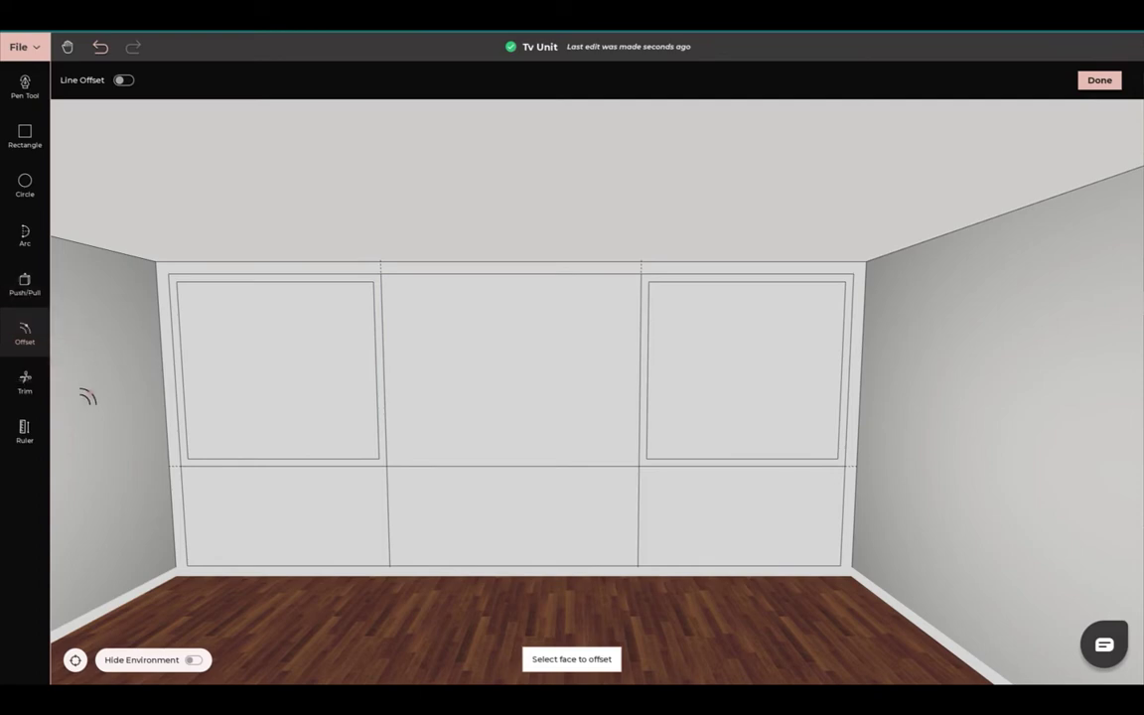
{"action": "key", "text": "Escape"}
{"action": "left_click_drag", "start_coordinate": [105, 401], "coordinate": [196, 443]}
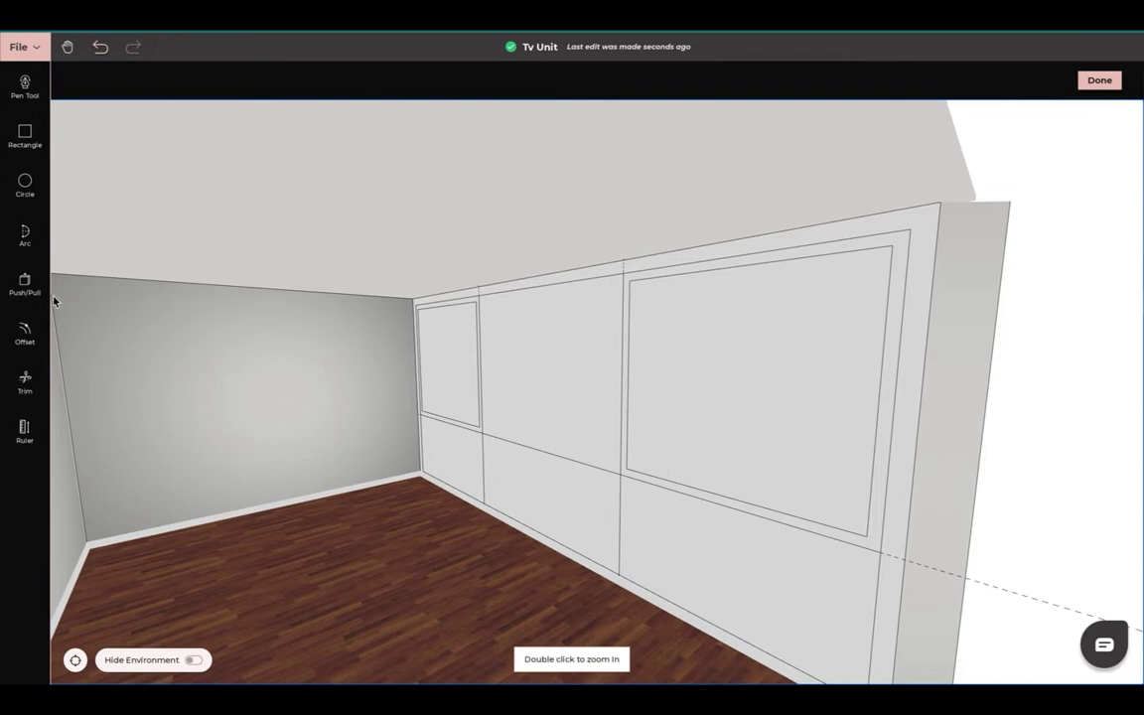
{"action": "left_click", "coordinate": [25, 286]}
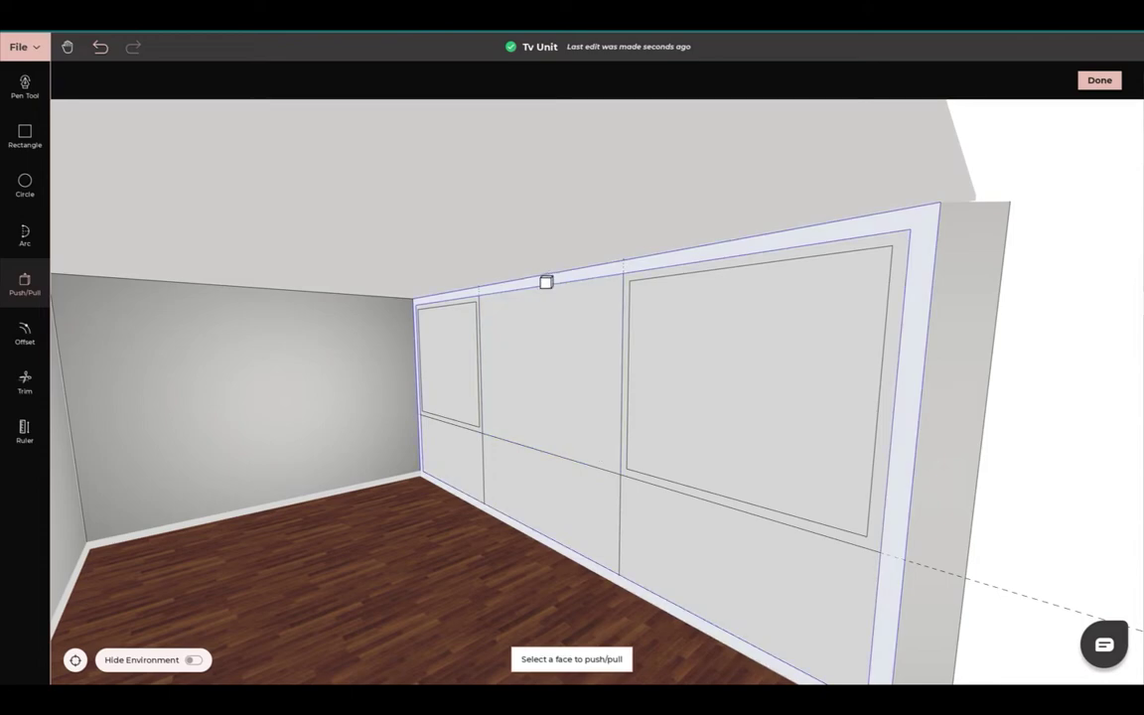
Pull the unit's outer frame out from the wall by 1
{"action": "left_click", "coordinate": [546, 282]}
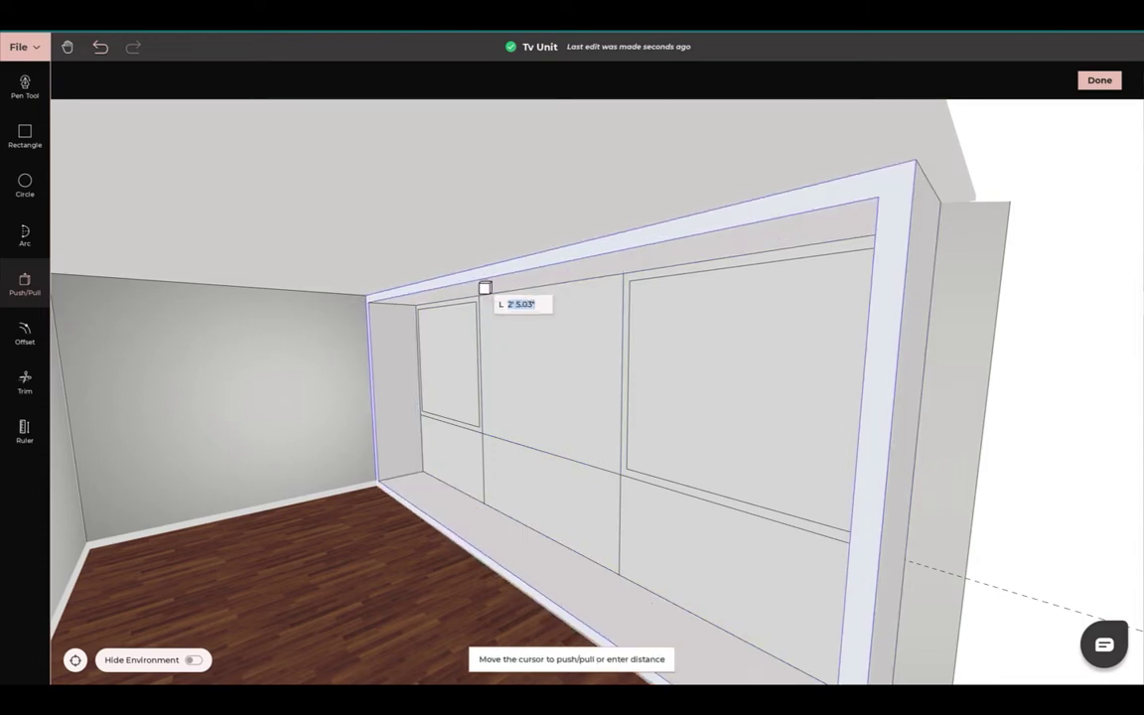
{"action": "type", "text": "1"}
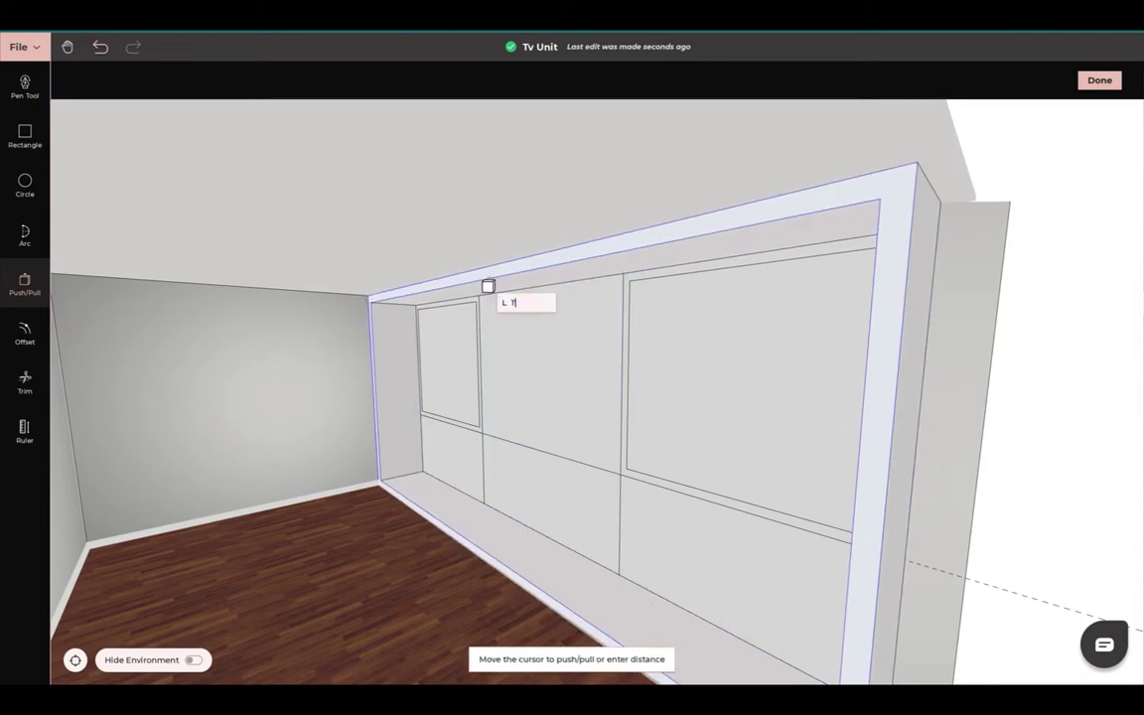
{"action": "key", "text": "Return"}
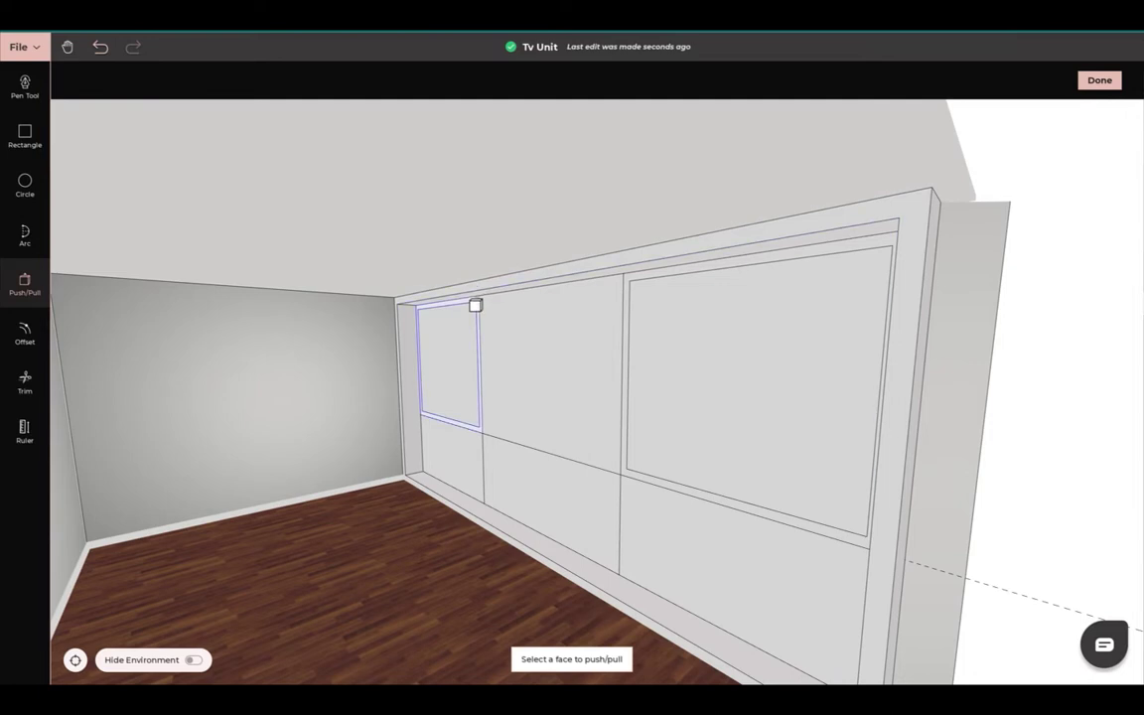
Push the upper-left panel in by 6 and recess the upper-right panel into niches
{"action": "left_click", "coordinate": [474, 305]}
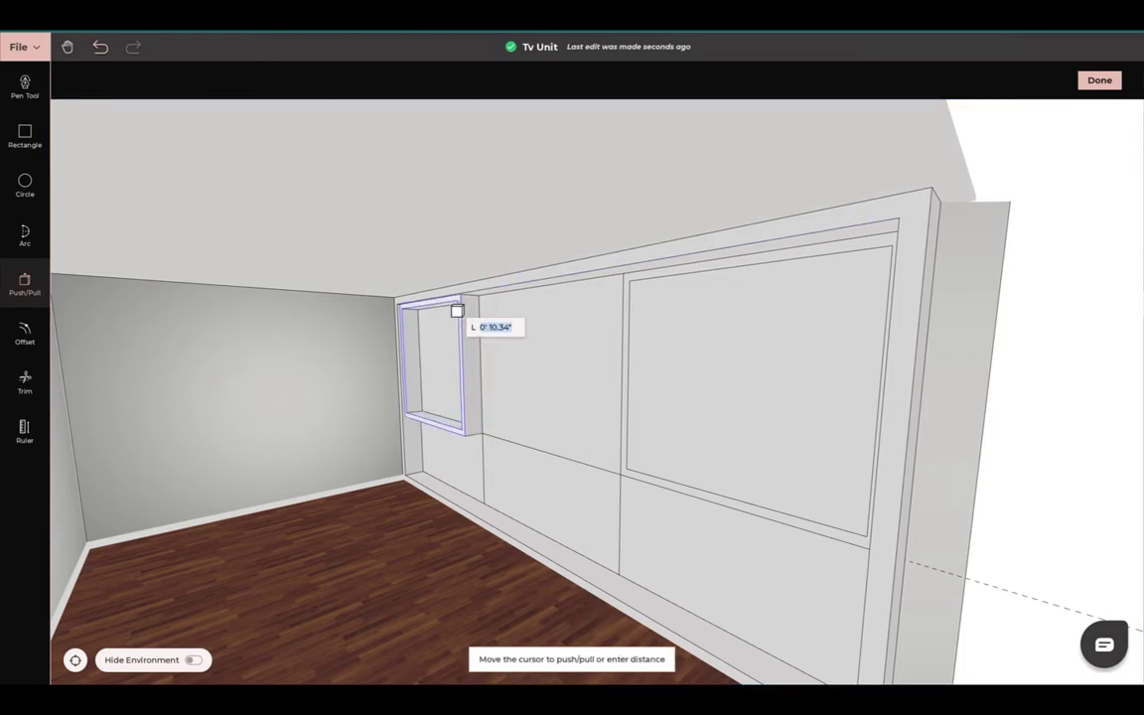
{"action": "type", "text": "6"}
{"action": "key", "text": "Return"}
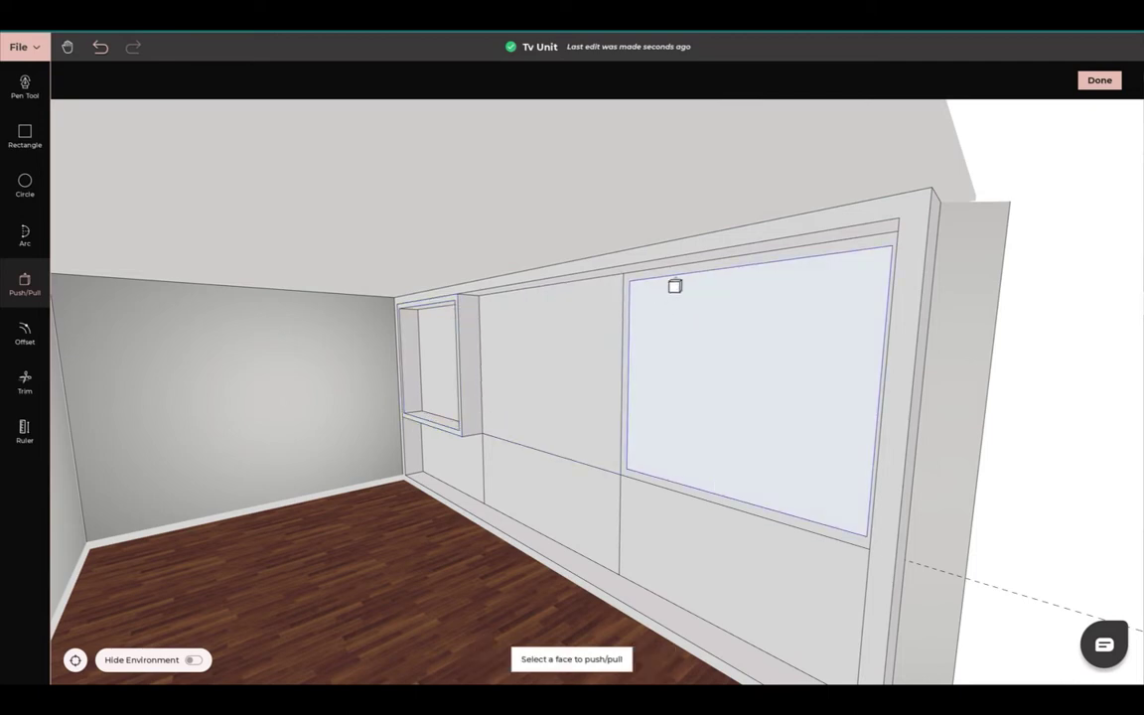
{"action": "left_click", "coordinate": [653, 277]}
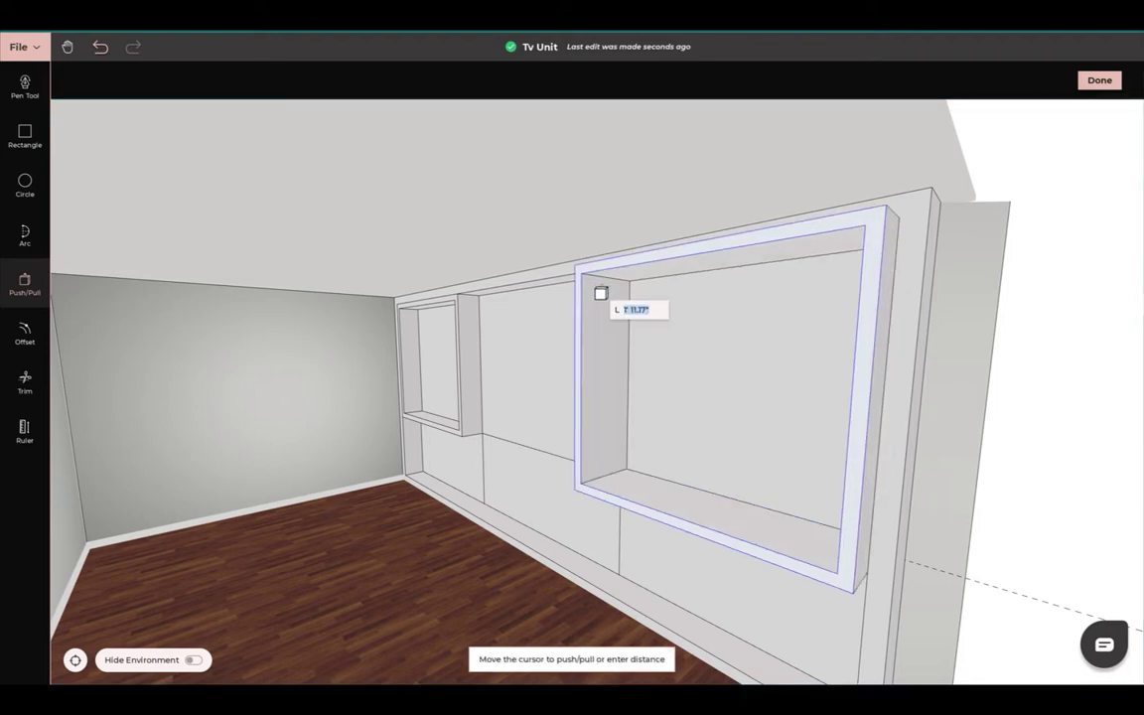
{"action": "left_click", "coordinate": [601, 293]}
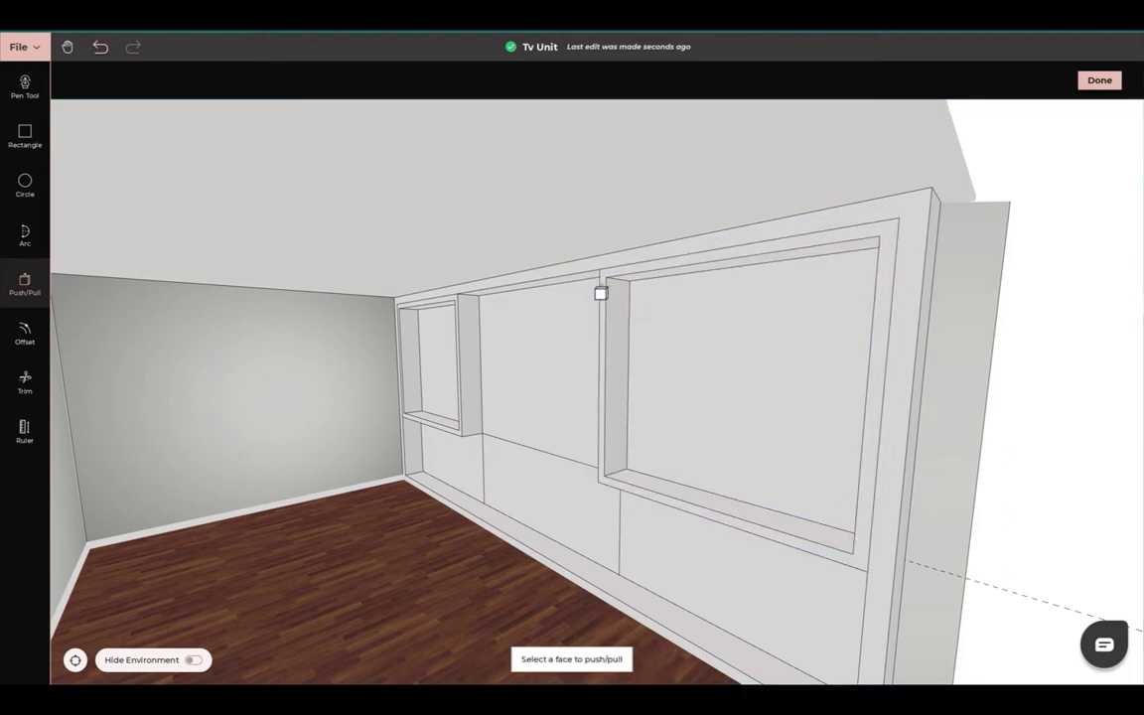
{"action": "key", "text": "Escape"}
{"action": "left_click_drag", "start_coordinate": [318, 455], "coordinate": [392, 453]}
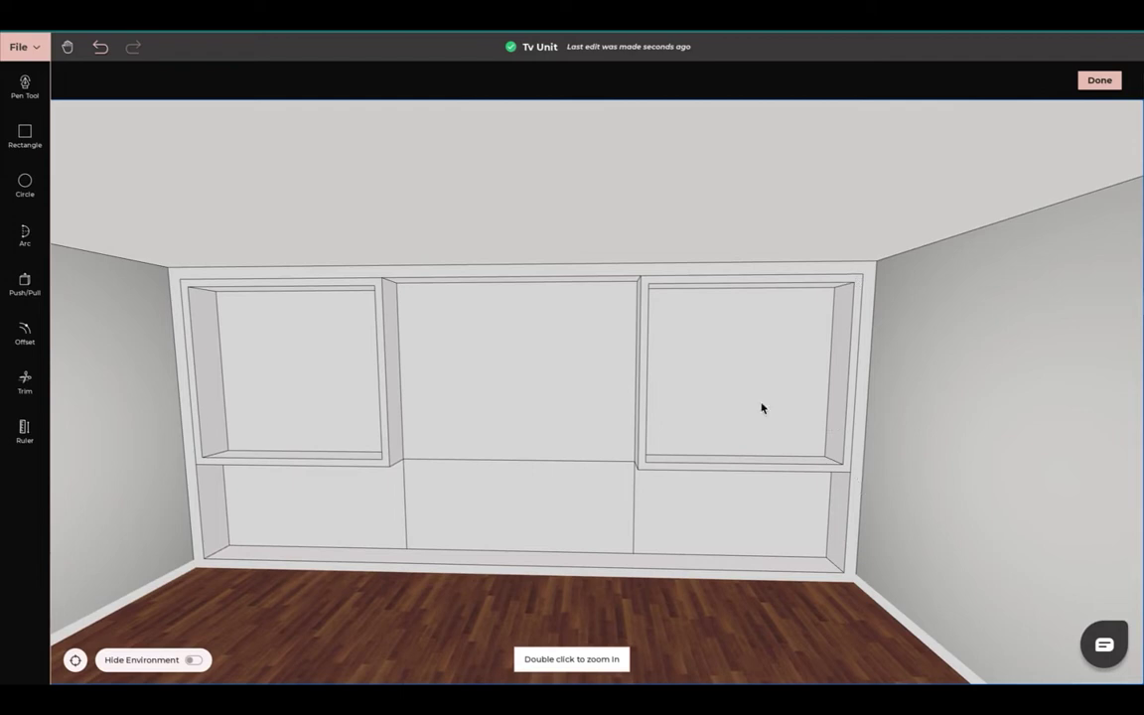
Trim the edge lines above both niches and the vertical edge beside the right niche
{"action": "left_click", "coordinate": [25, 380]}
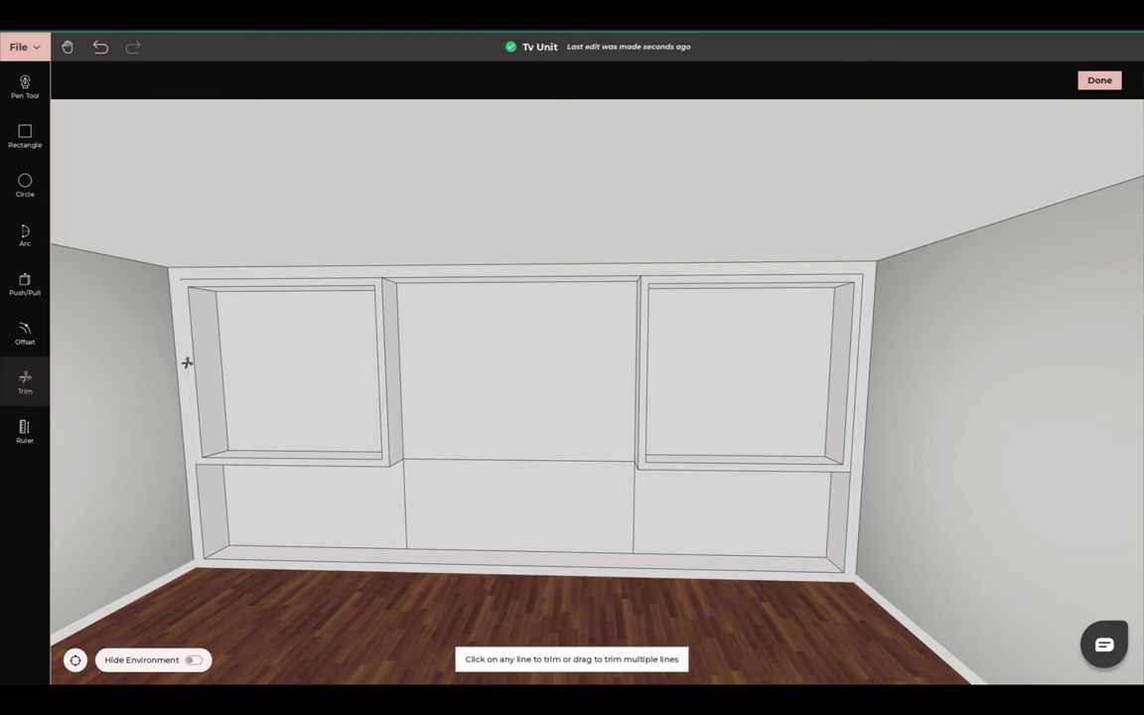
{"action": "left_click", "coordinate": [244, 277]}
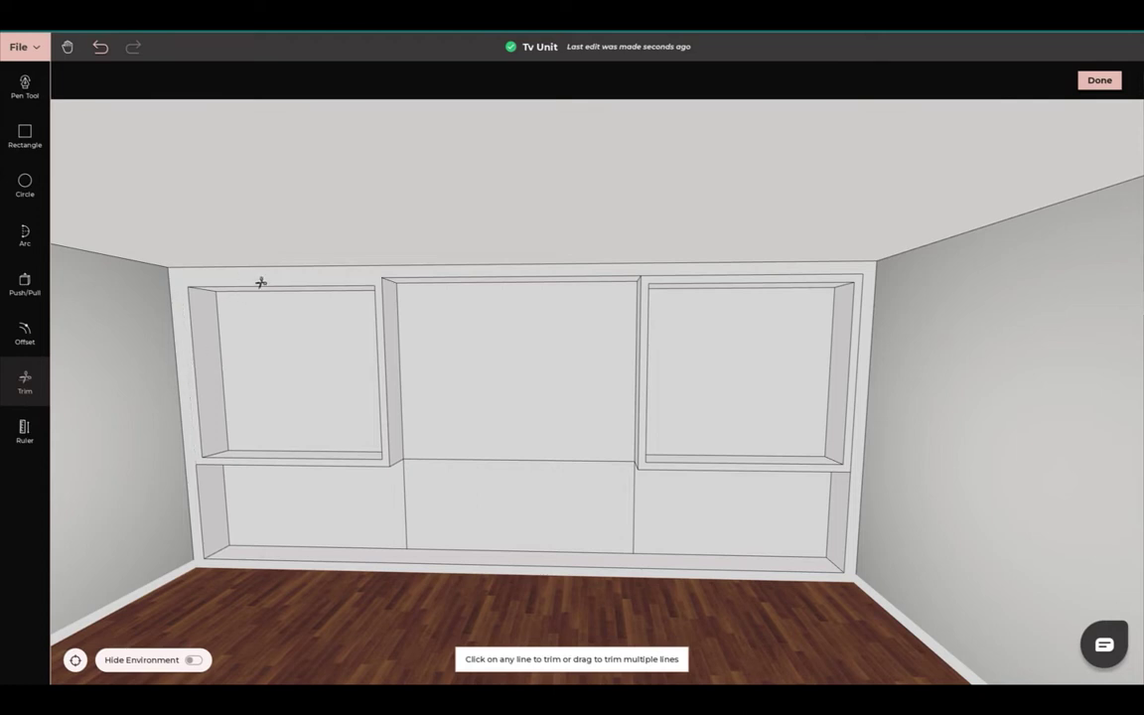
{"action": "left_click", "coordinate": [721, 275]}
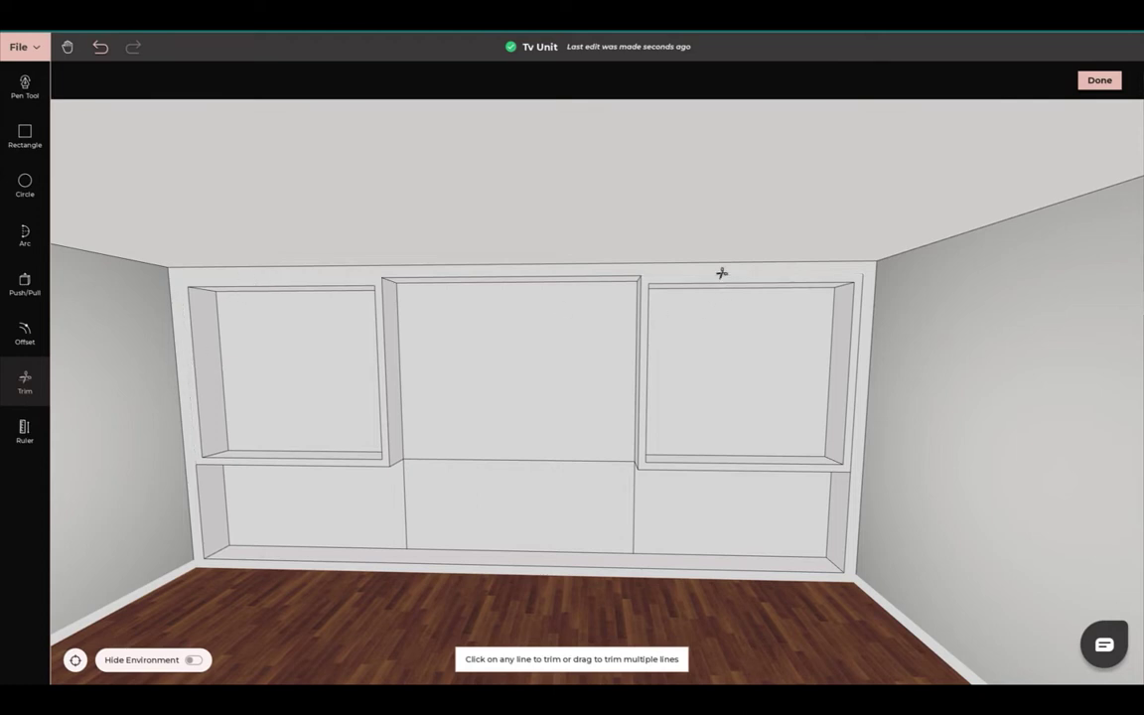
{"action": "left_click", "coordinate": [860, 347]}
Undo the last two trims to restore the right niche's edges, then orbit to view from the left
{"action": "left_click", "coordinate": [101, 50]}
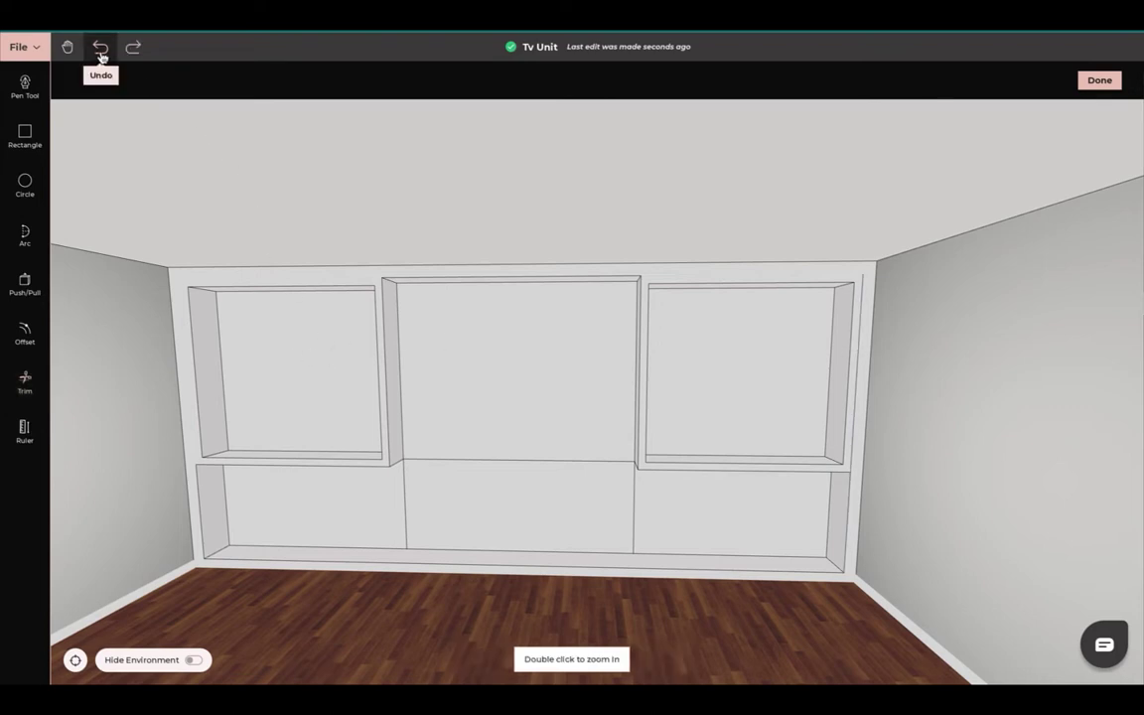
{"action": "left_click", "coordinate": [100, 50]}
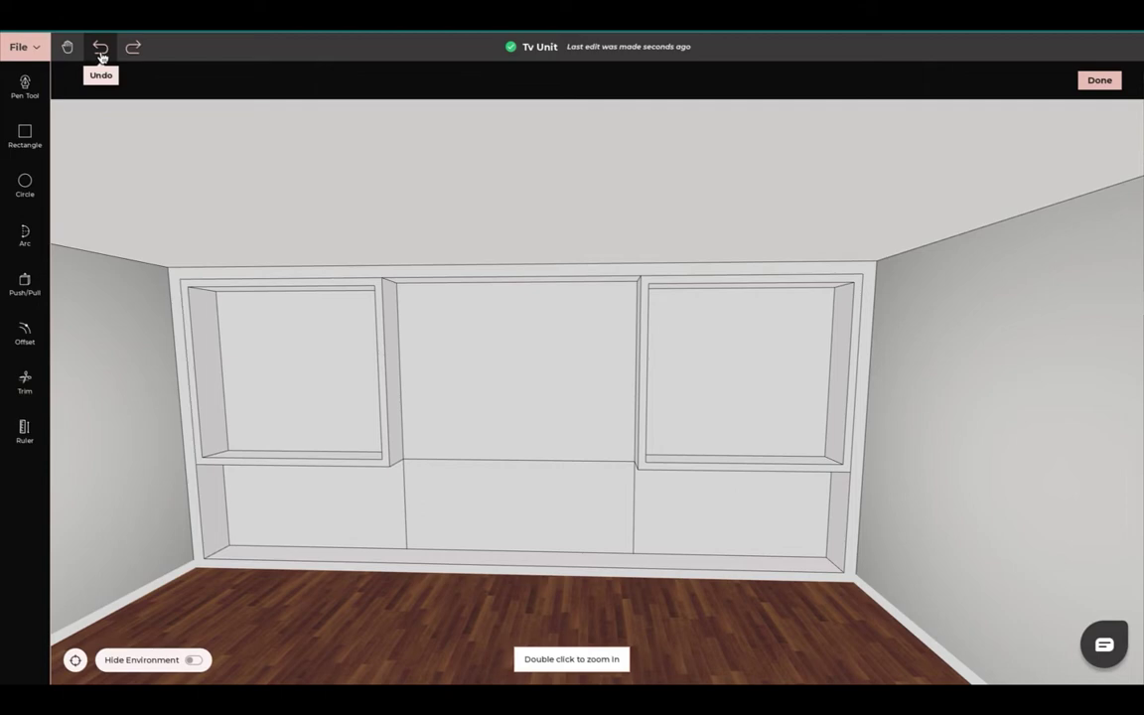
{"action": "left_click_drag", "start_coordinate": [418, 361], "coordinate": [389, 303]}
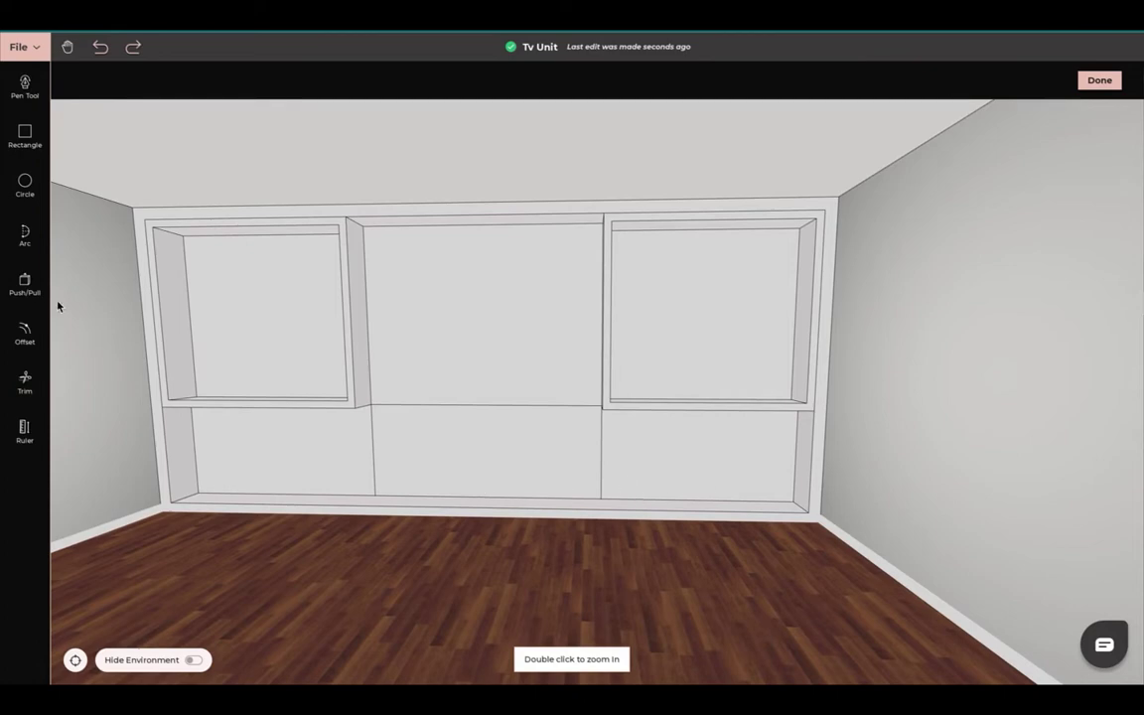
{"action": "left_click_drag", "start_coordinate": [501, 521], "coordinate": [432, 518]}
Pull the lower-right, lower-middle and lower-left cabinet panels forward by 1 each
{"action": "left_click", "coordinate": [18, 288]}
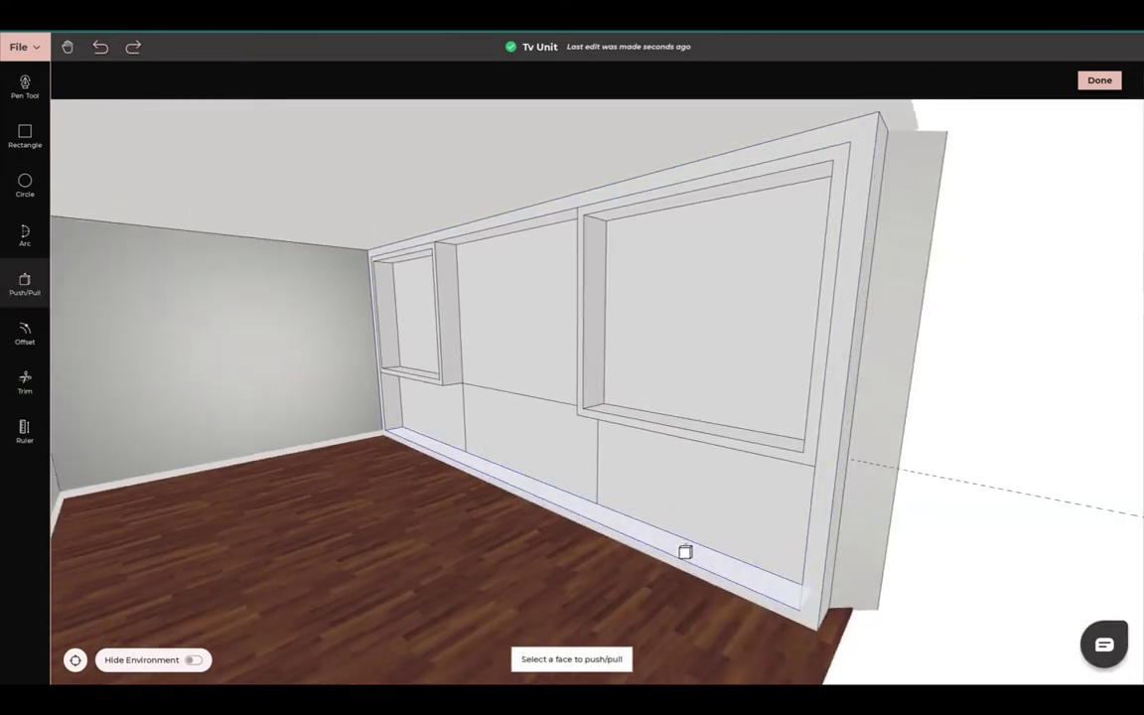
{"action": "left_click", "coordinate": [672, 506]}
{"action": "type", "text": "1"}
{"action": "key", "text": "Return"}
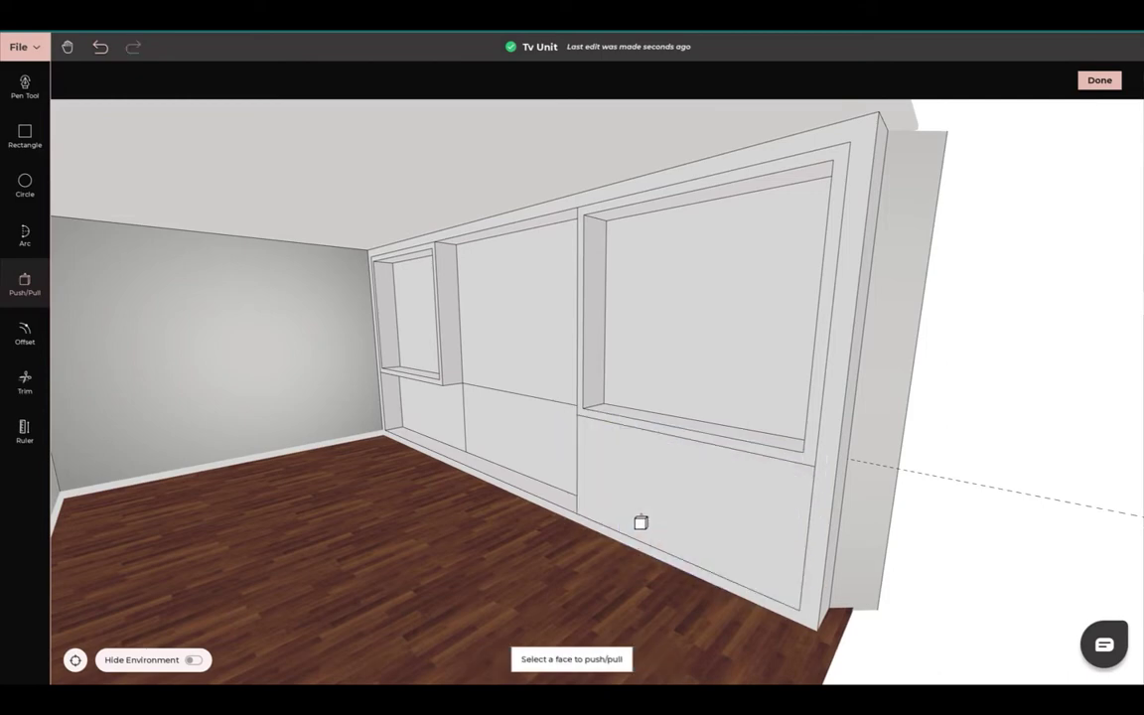
{"action": "left_click", "coordinate": [490, 430]}
{"action": "type", "text": "1"}
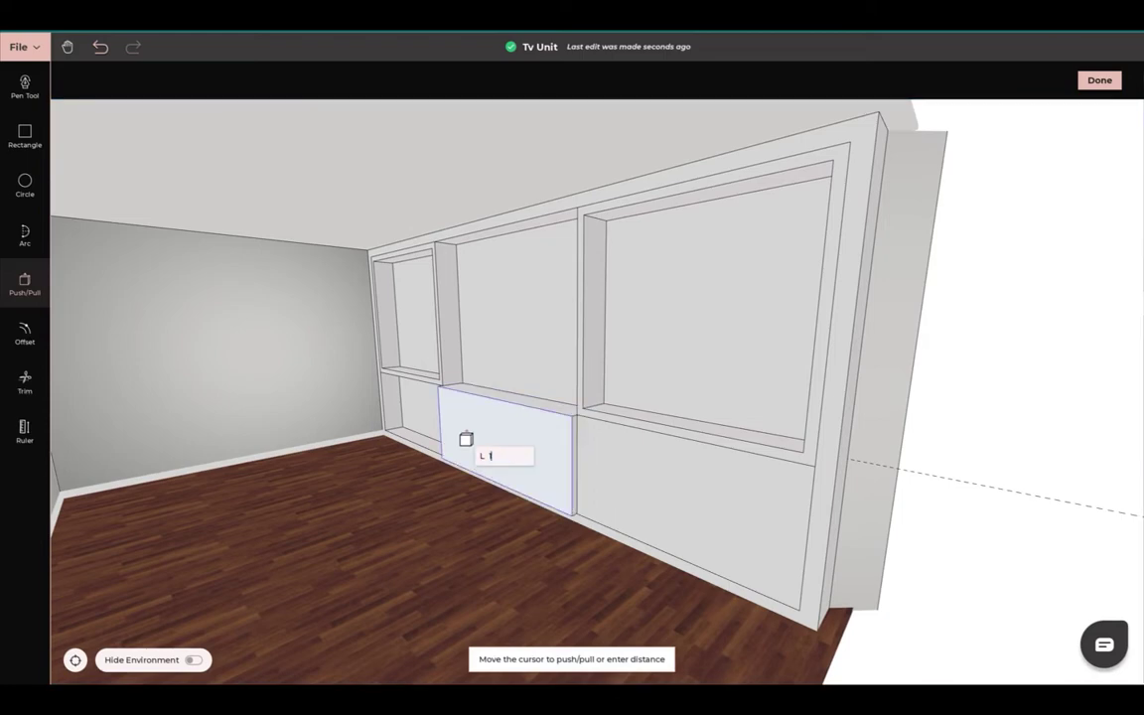
{"action": "key", "text": "Return"}
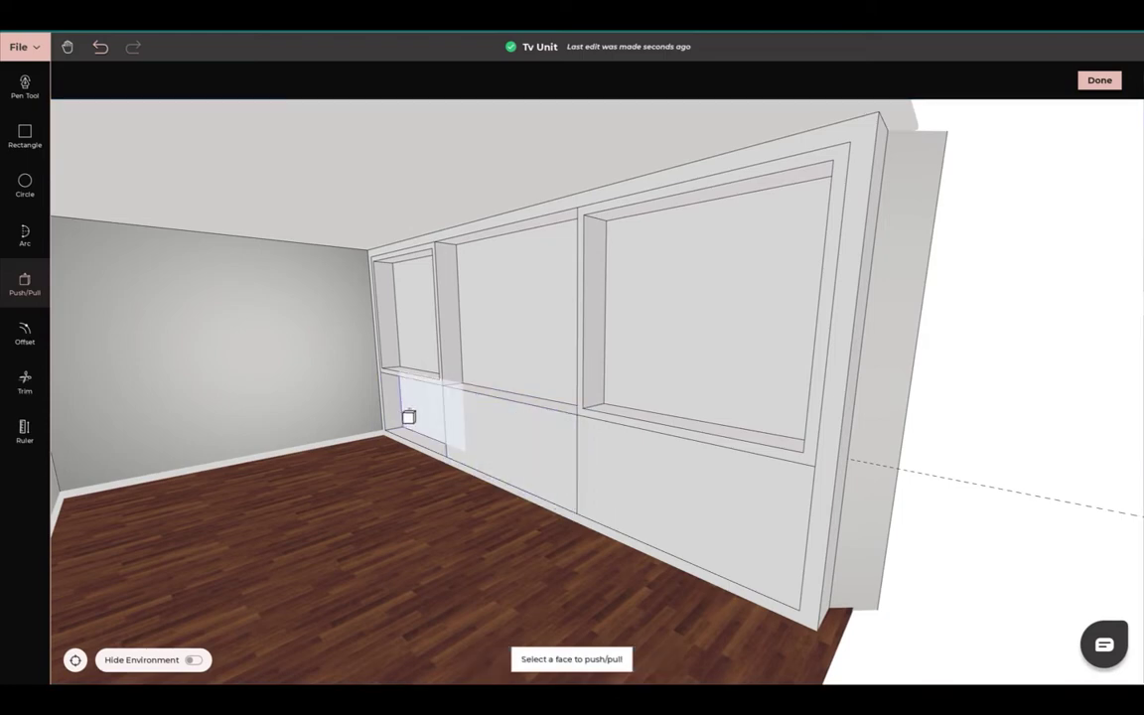
{"action": "left_click", "coordinate": [408, 416]}
{"action": "type", "text": "1"}
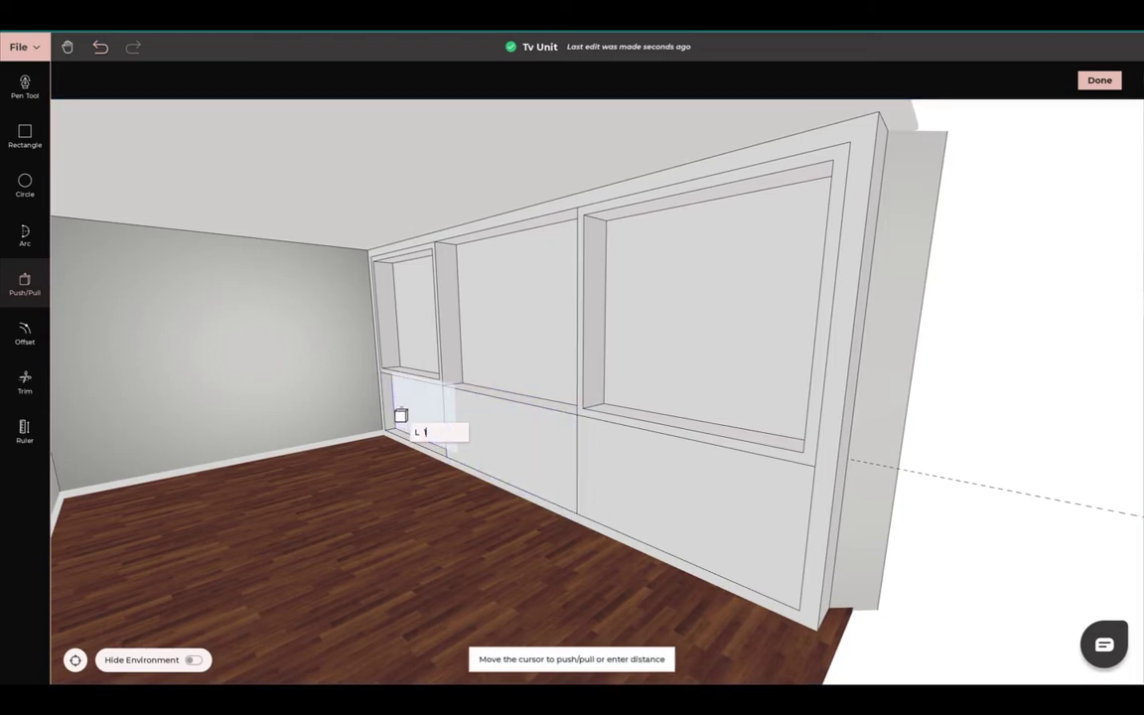
{"action": "key", "text": "Return"}
Exit Push/Pull and orbit to a straight-on front view of the TV unit
{"action": "middle_click_drag", "start_coordinate": [327, 558], "coordinate": [397, 552]}
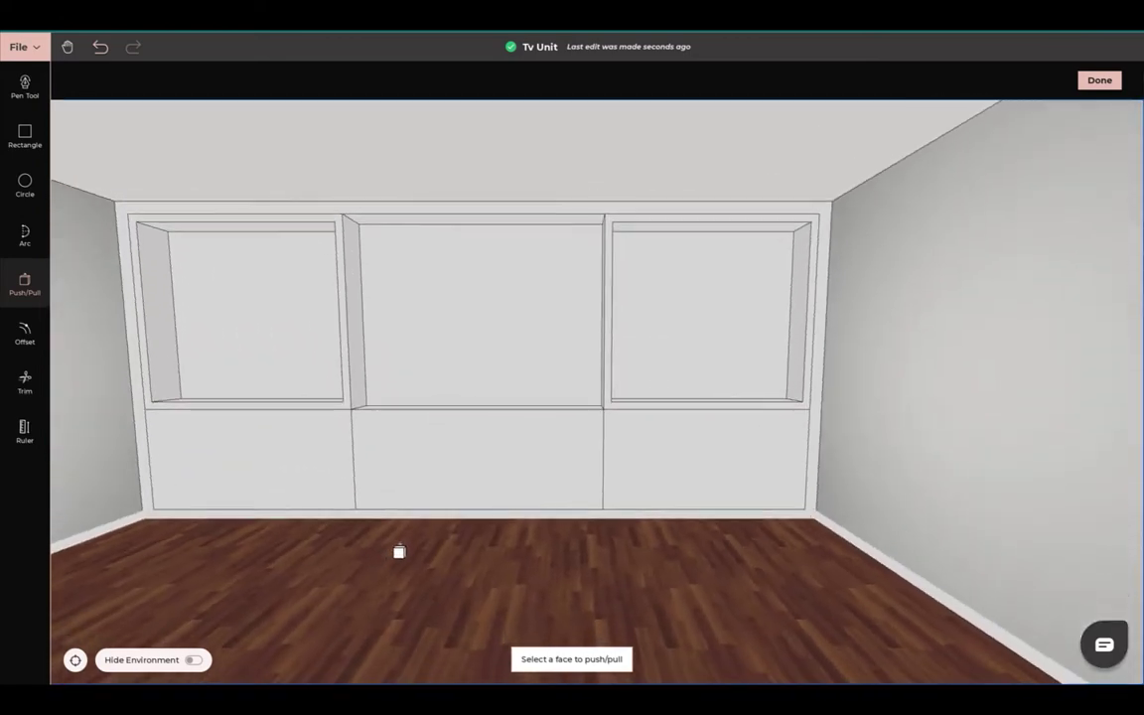
{"action": "key", "text": "Escape"}
{"action": "scroll", "coordinate": [397, 552], "scroll_direction": "down", "scroll_amount": 2}
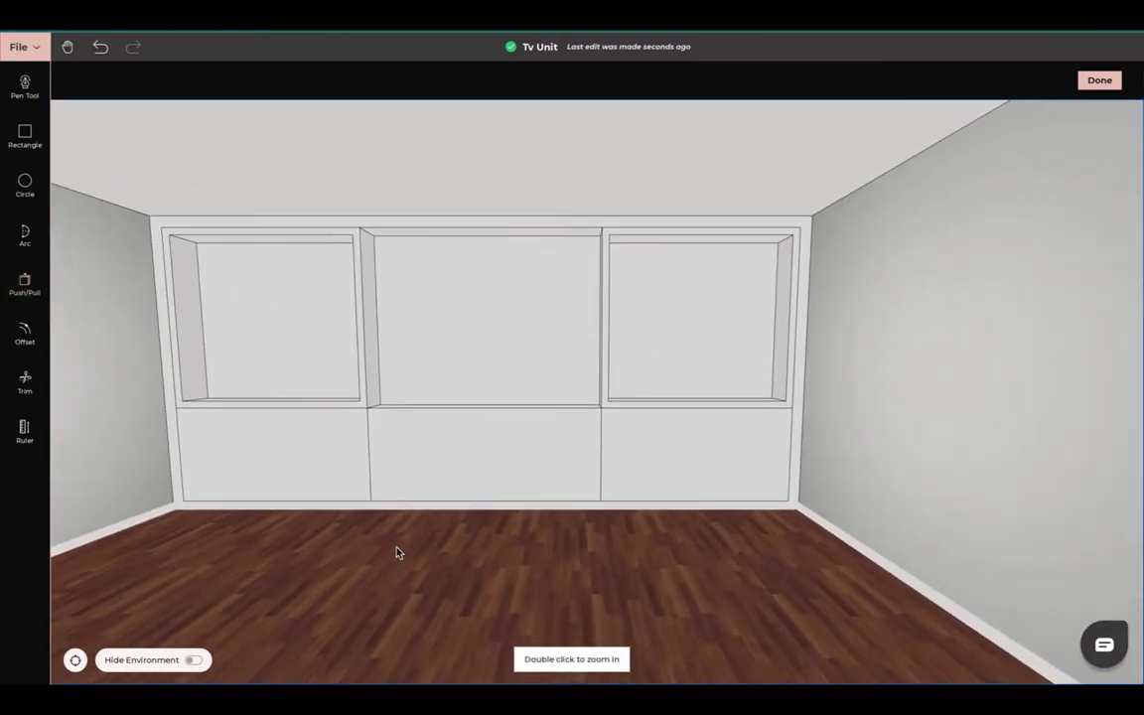
{"action": "middle_click_drag", "start_coordinate": [396, 449], "coordinate": [413, 483]}
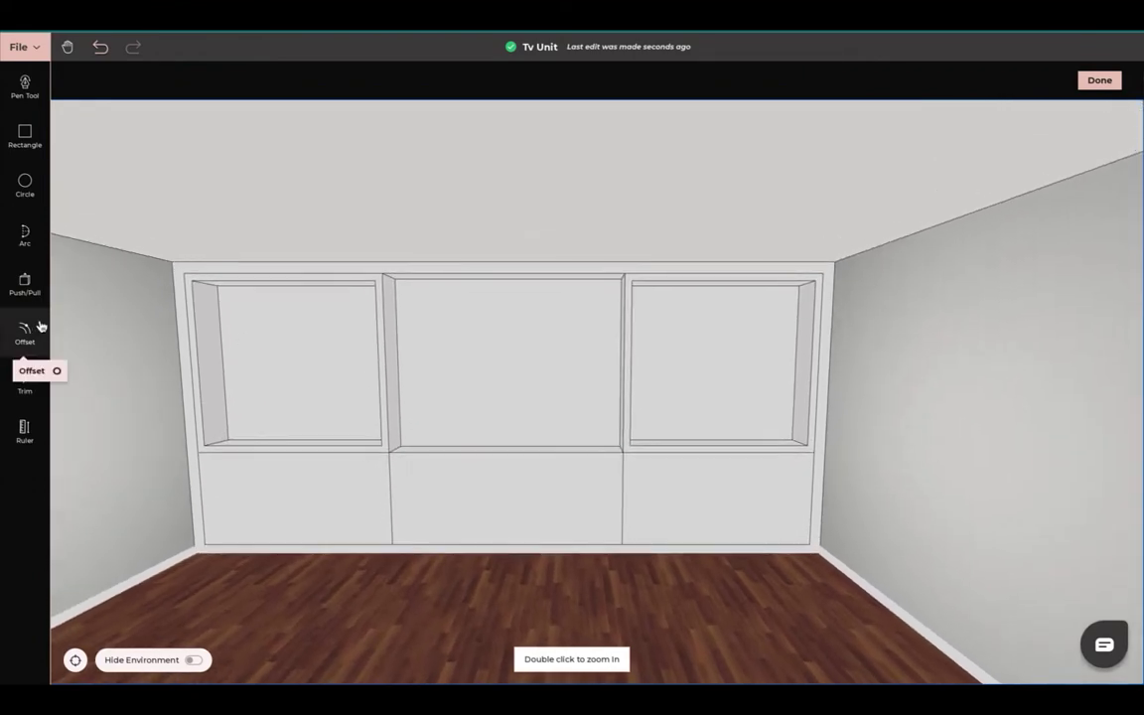
Trim the lines under the left and right shelves, then undo the right-shelf trim
{"action": "left_click", "coordinate": [25, 383]}
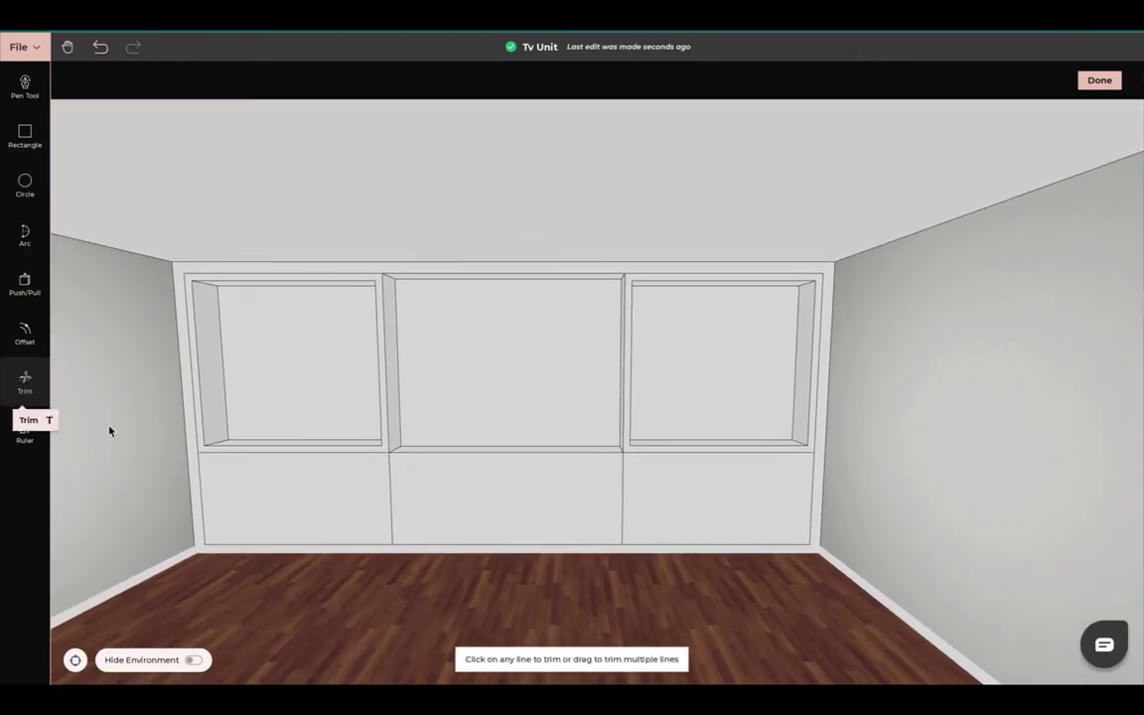
{"action": "left_click", "coordinate": [292, 453]}
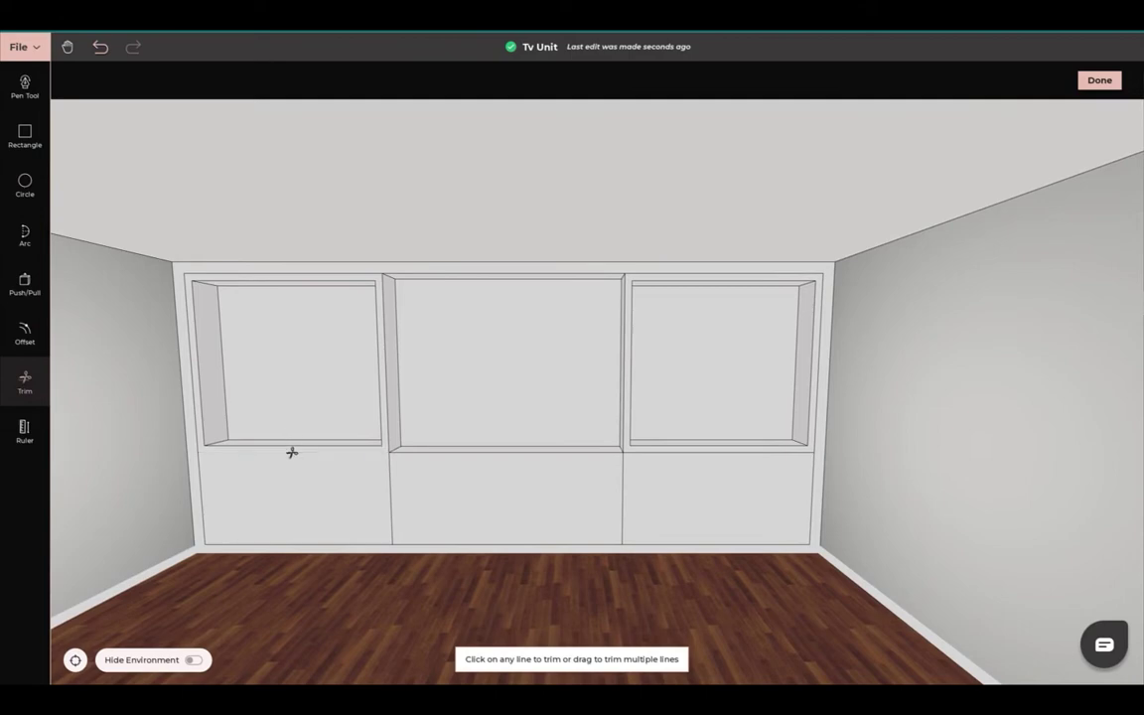
{"action": "left_click", "coordinate": [718, 454]}
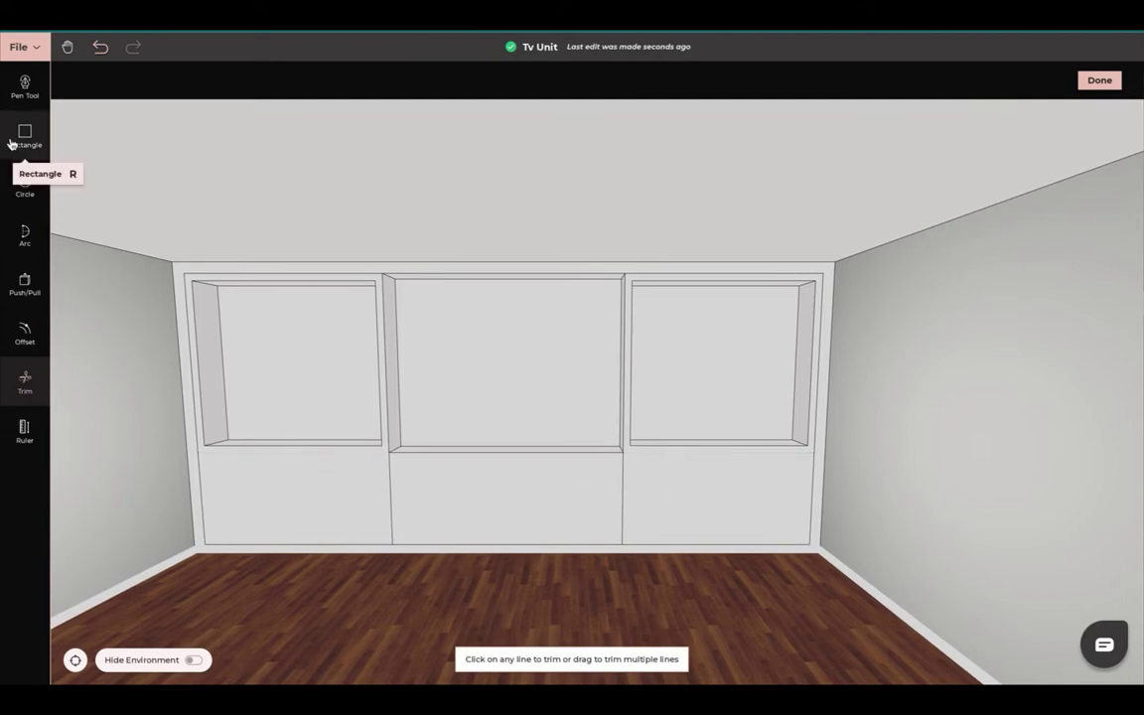
{"action": "left_click", "coordinate": [103, 47]}
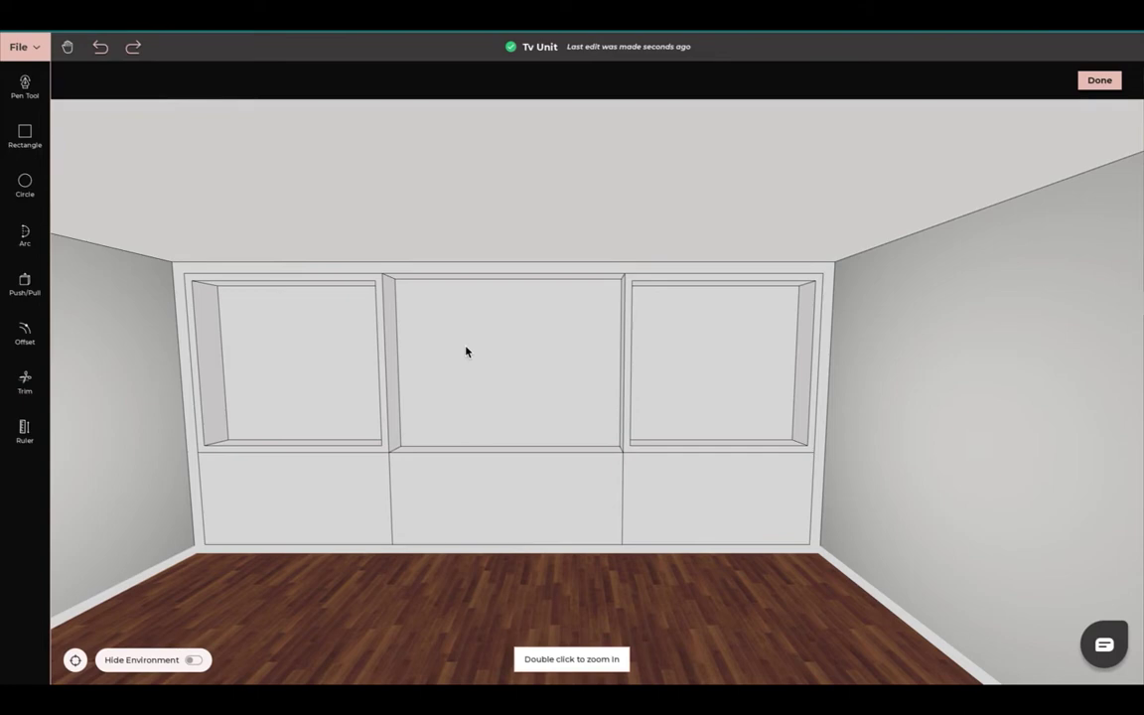
{"action": "left_click_drag", "start_coordinate": [466, 351], "coordinate": [498, 405]}
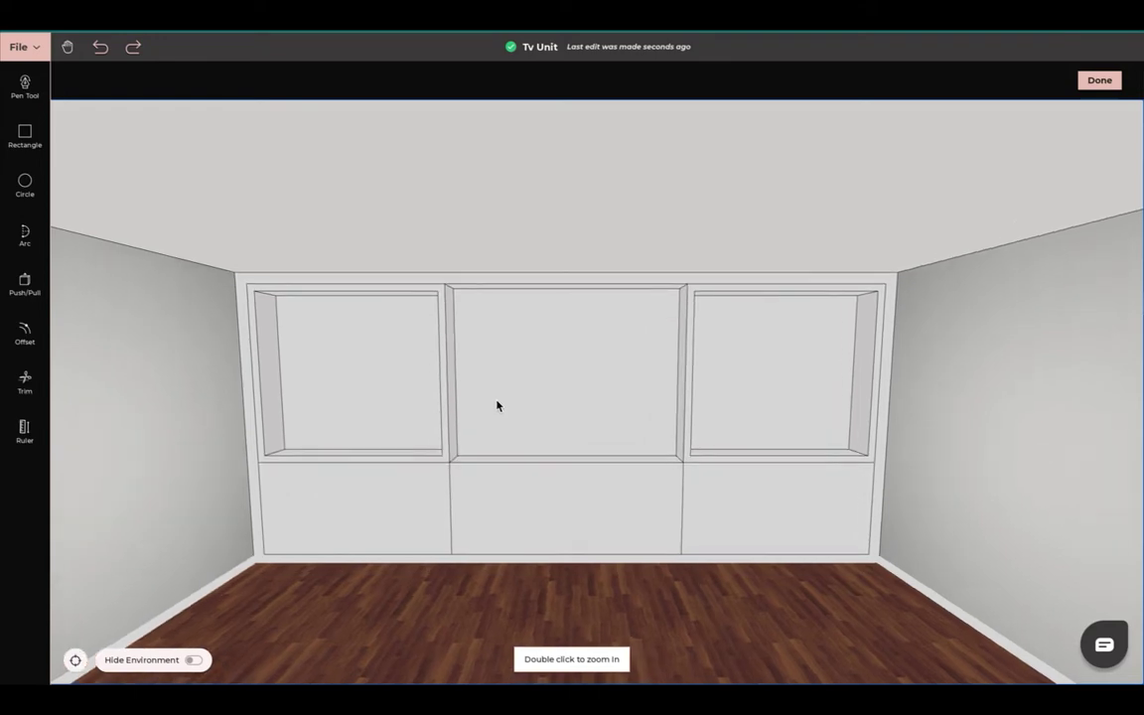
Place ruler guides at the left opening's midpoints, then trim away the vertical guide
{"action": "left_click", "coordinate": [24, 430]}
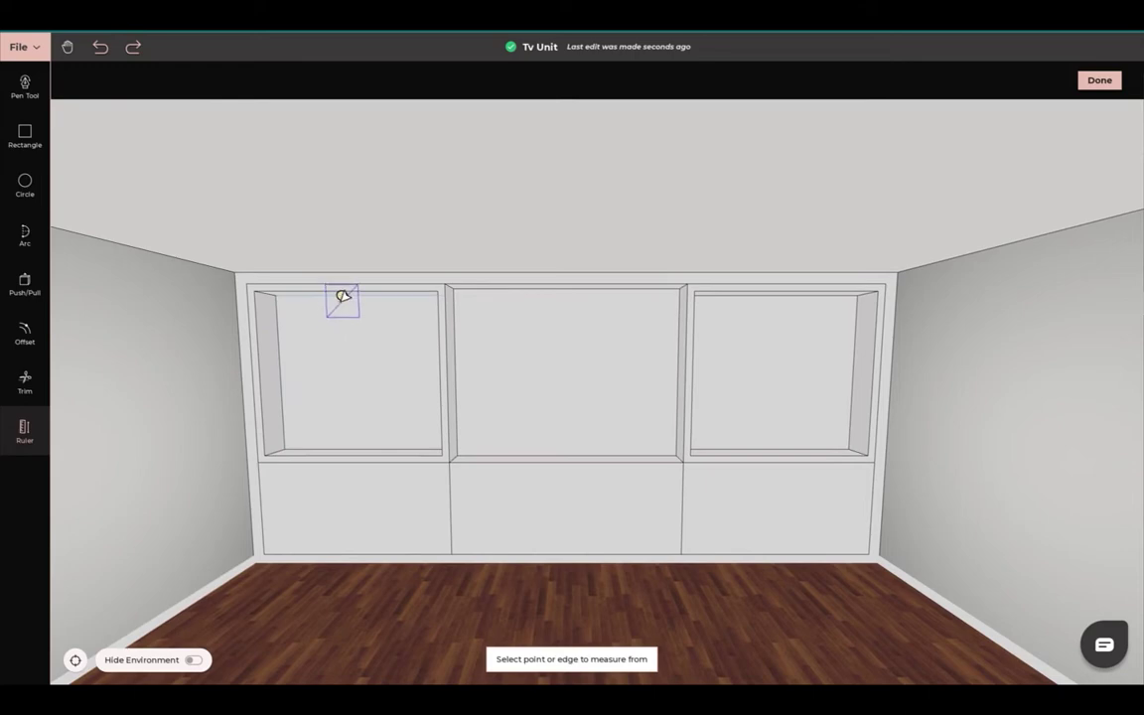
{"action": "left_click", "coordinate": [280, 355]}
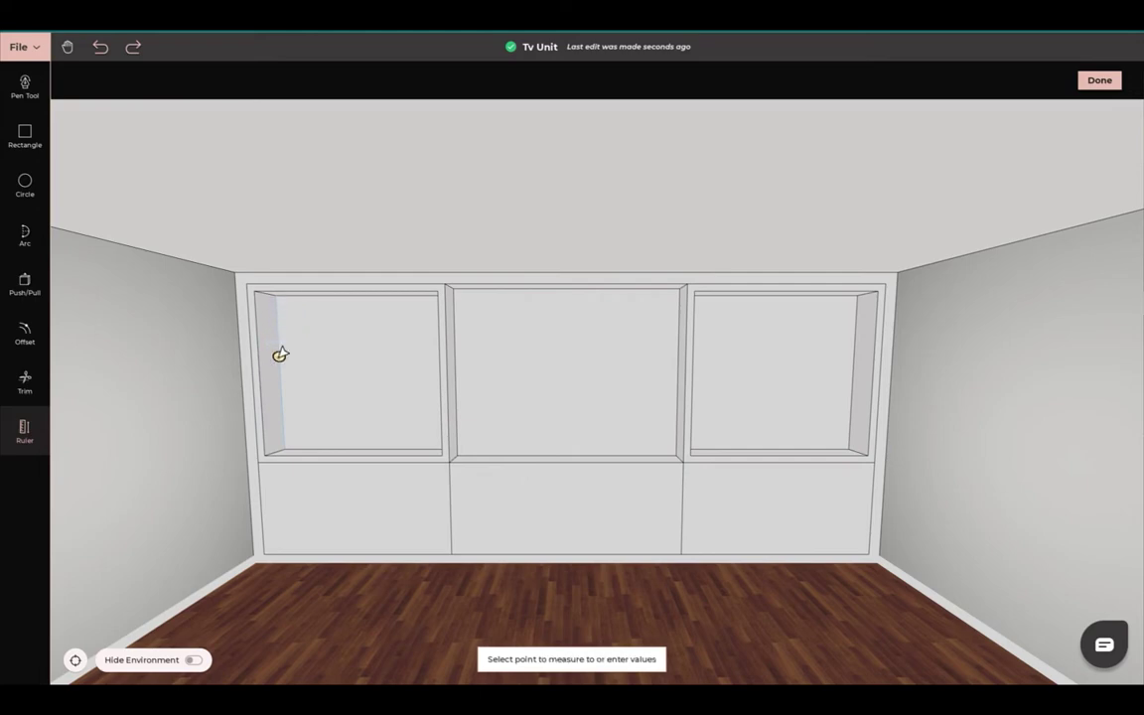
{"action": "left_click", "coordinate": [361, 297]}
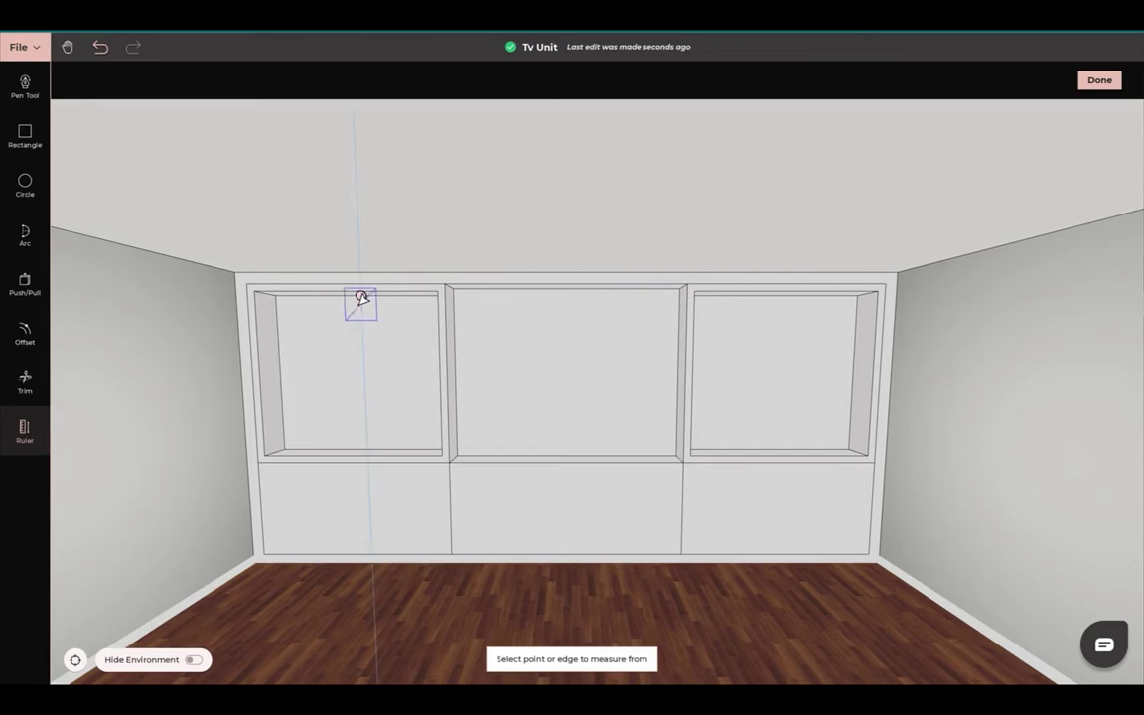
{"action": "left_click", "coordinate": [309, 296]}
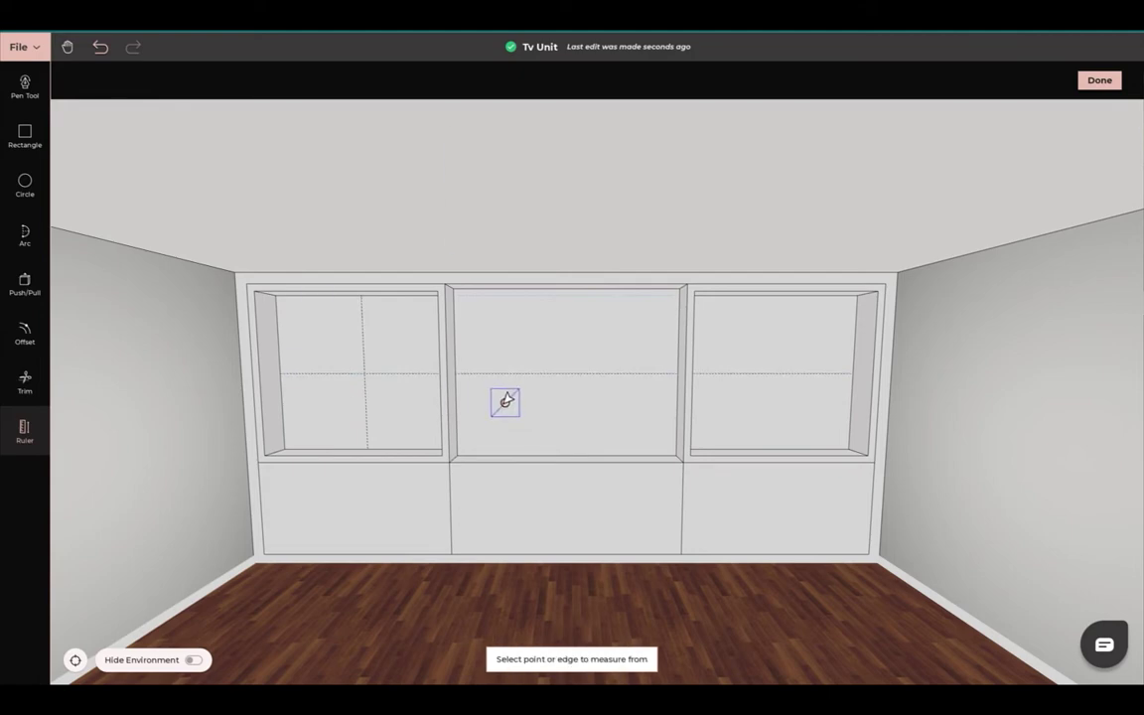
{"action": "left_click", "coordinate": [26, 382]}
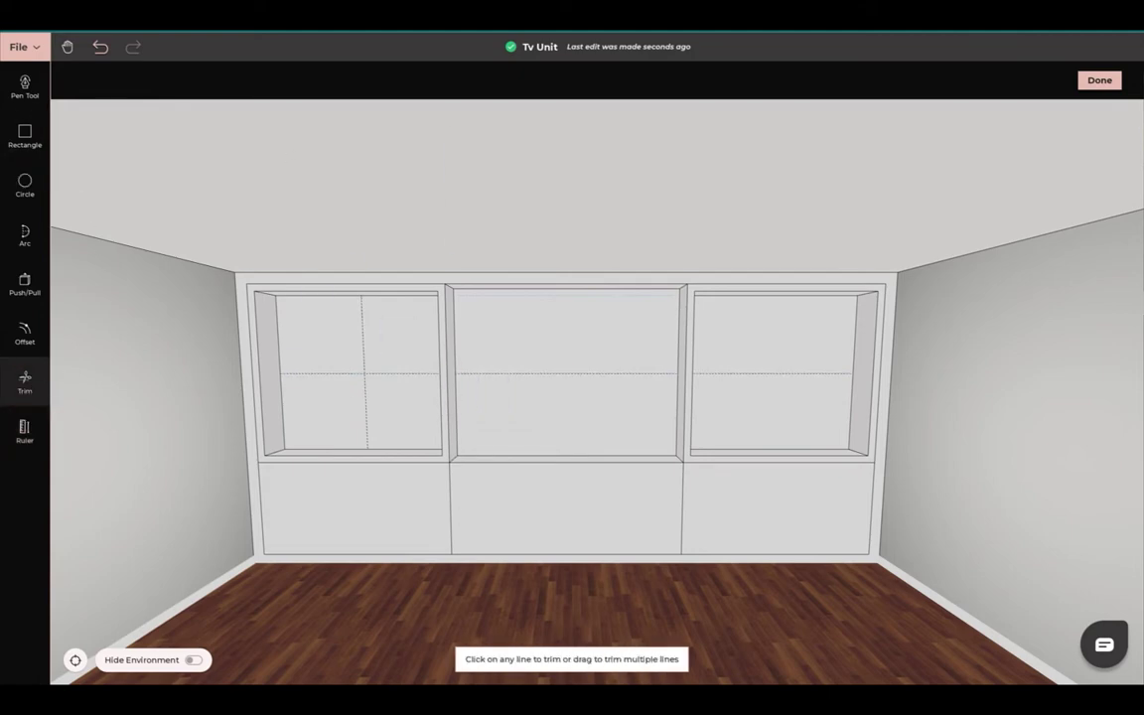
{"action": "left_click", "coordinate": [367, 336]}
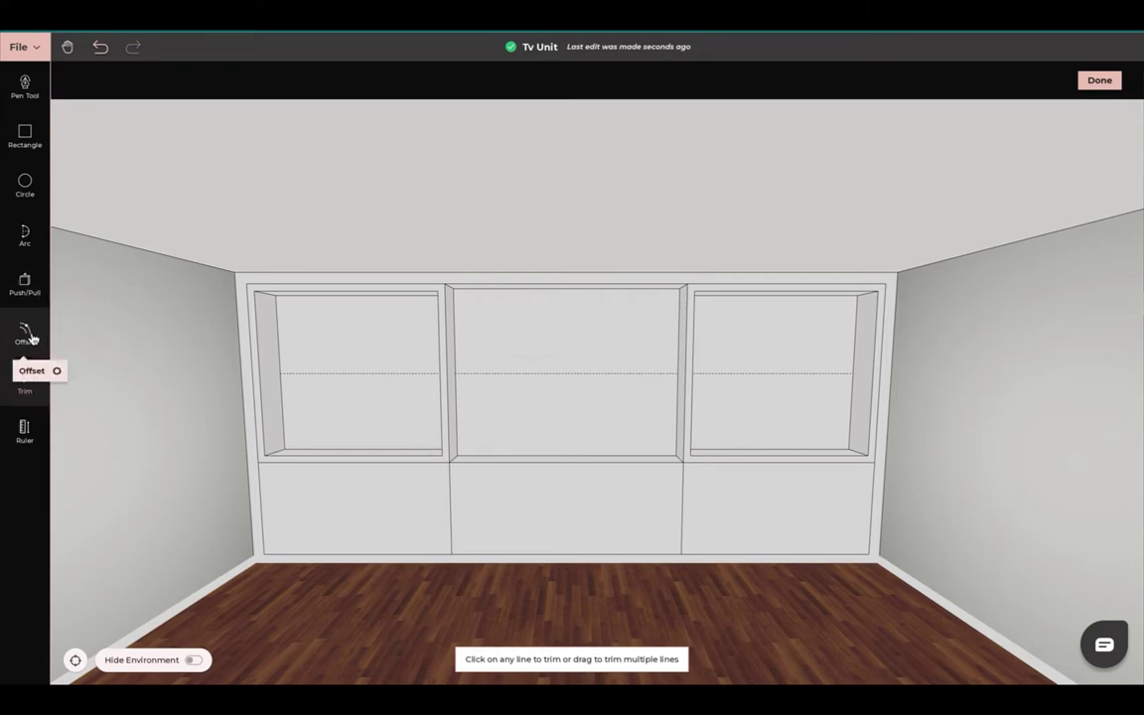
Add a ruler guide .25' from the horizontal guide in the openings
{"action": "left_click", "coordinate": [23, 429]}
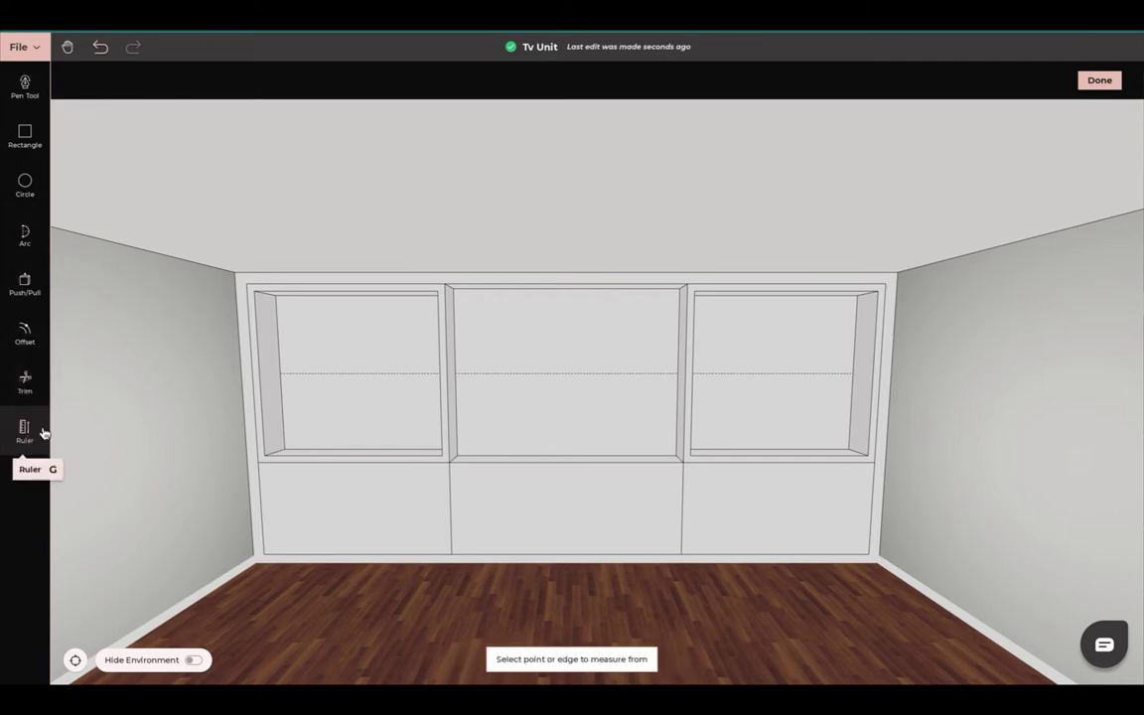
{"action": "left_click", "coordinate": [363, 373]}
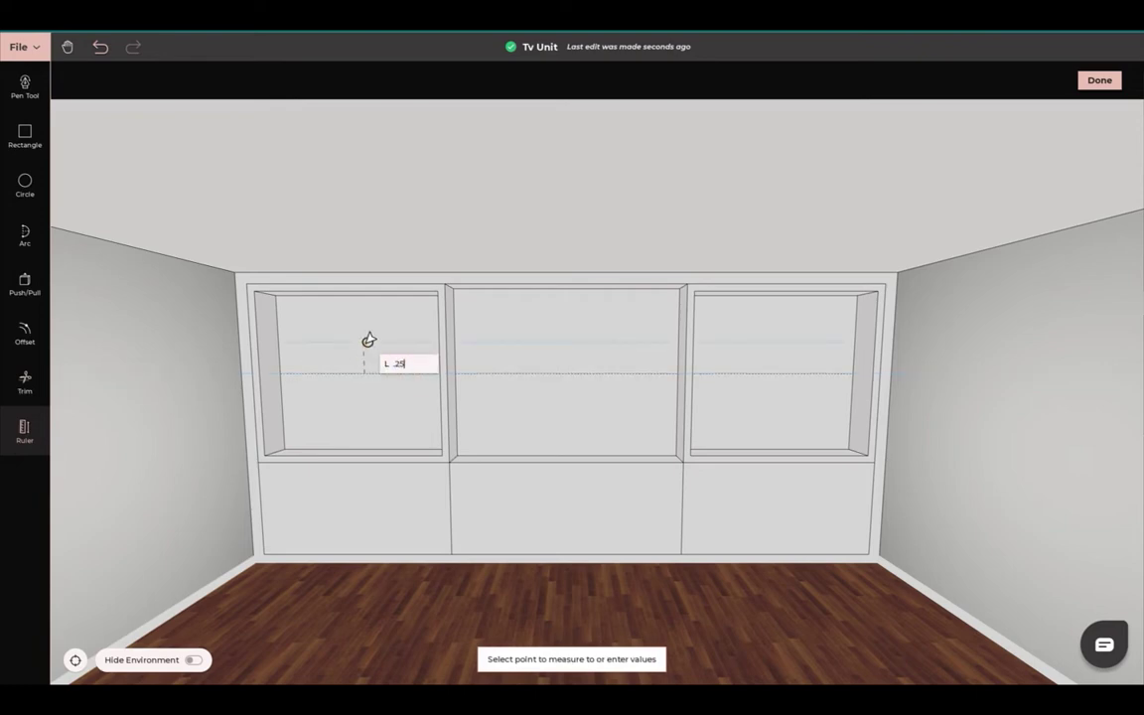
{"action": "type", "text": ".25'"}
{"action": "key", "text": "Return"}
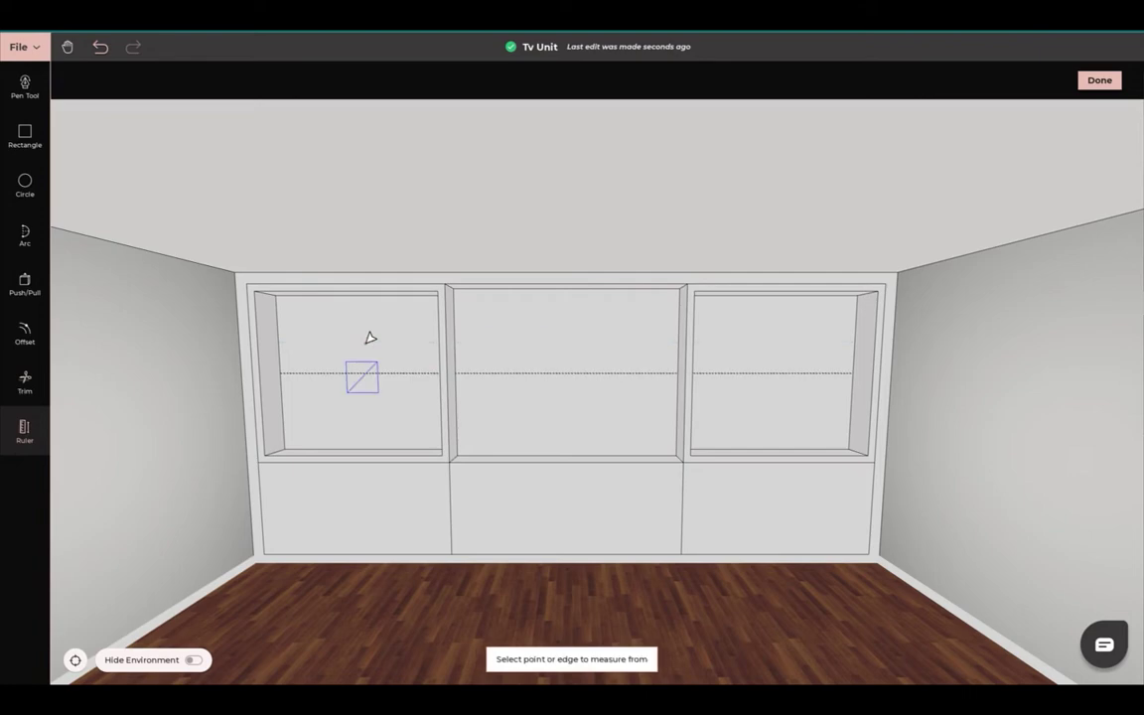
{"action": "scroll", "coordinate": [369, 338], "scroll_direction": "up", "scroll_amount": 8}
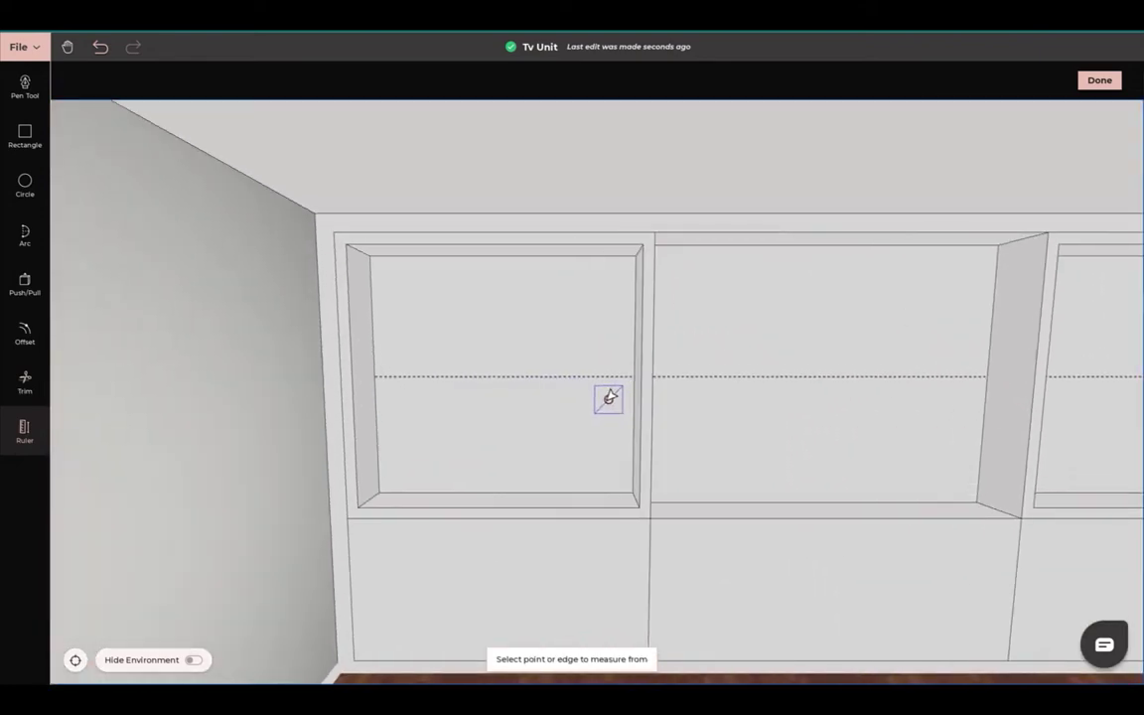
{"action": "scroll", "coordinate": [510, 391], "scroll_direction": "up", "scroll_amount": 5}
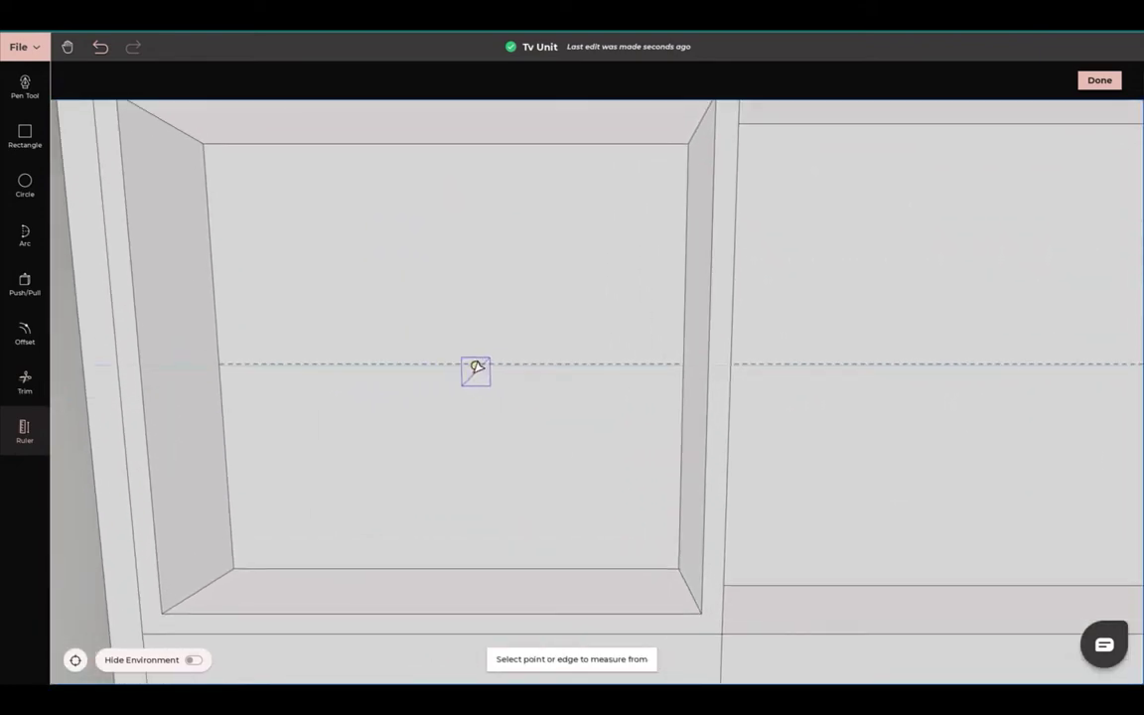
Add guides 2 above and below the existing dashed guide
{"action": "left_click", "coordinate": [469, 364]}
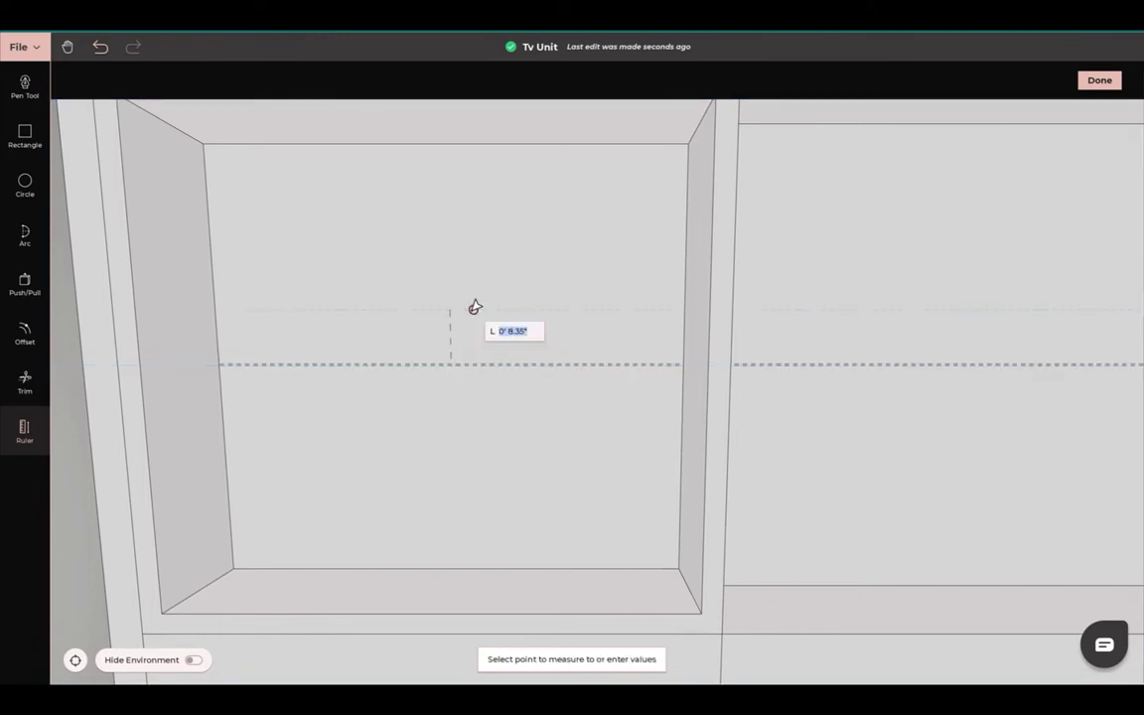
{"action": "type", "text": "2."}
{"action": "key", "text": "Return"}
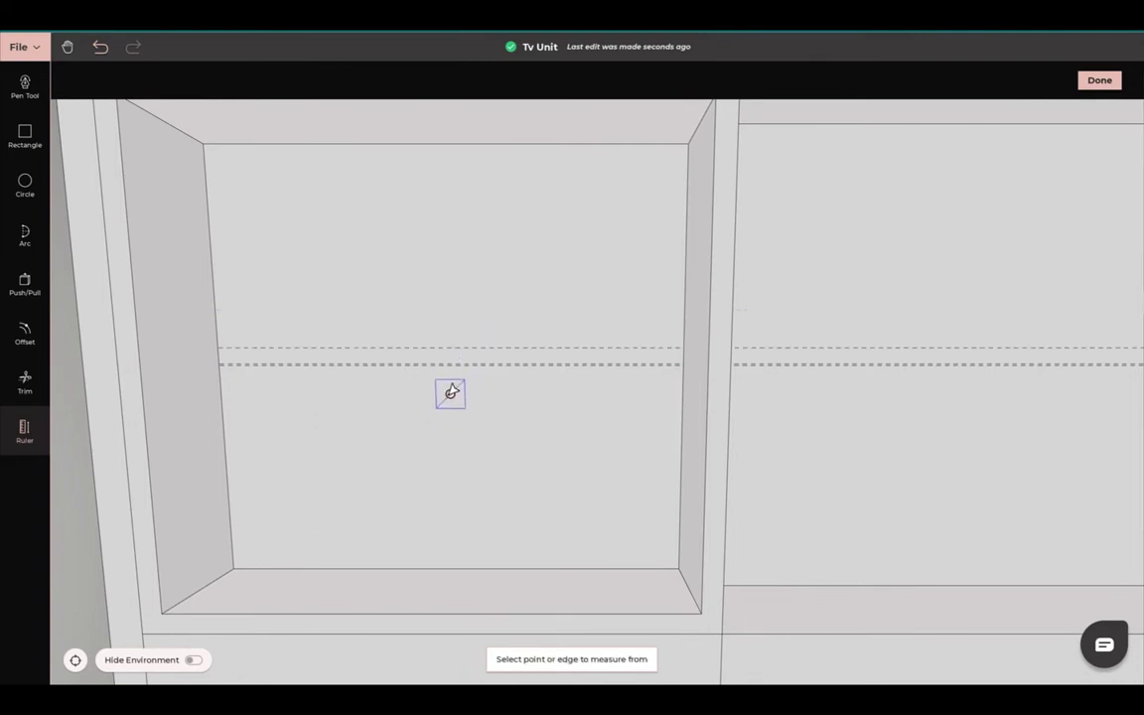
{"action": "left_click", "coordinate": [454, 365]}
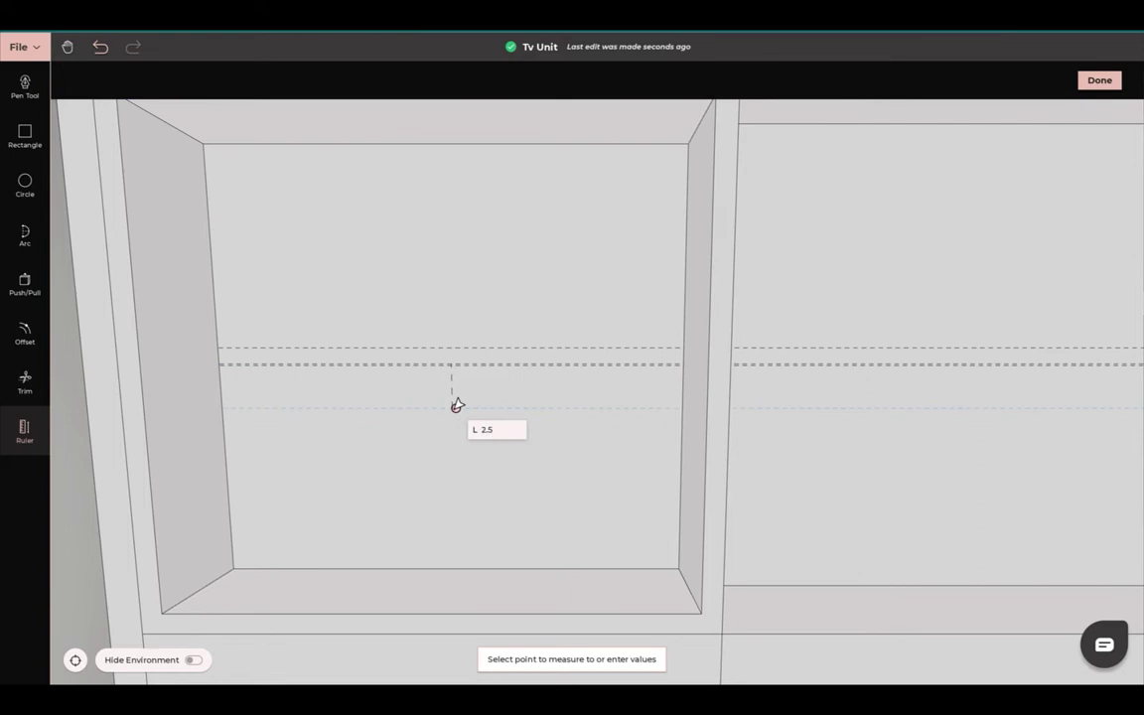
{"action": "key", "text": "Return"}
{"action": "scroll", "coordinate": [459, 404], "scroll_direction": "down", "scroll_amount": 5}
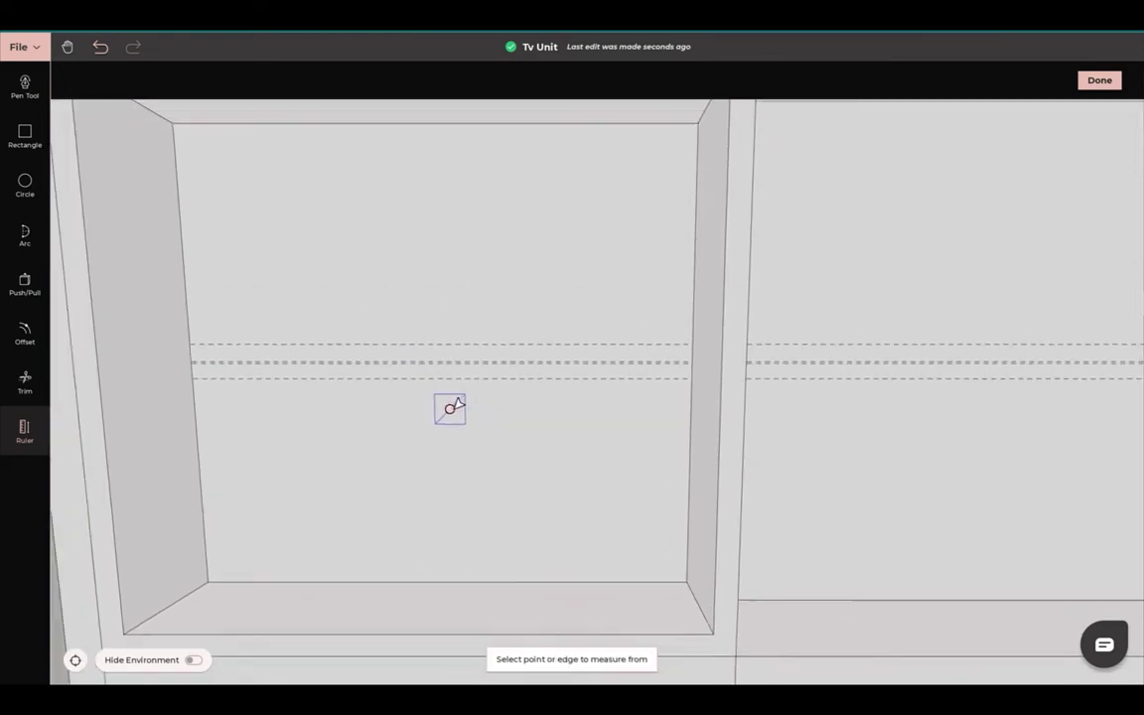
{"action": "scroll", "coordinate": [458, 403], "scroll_direction": "down", "scroll_amount": 5}
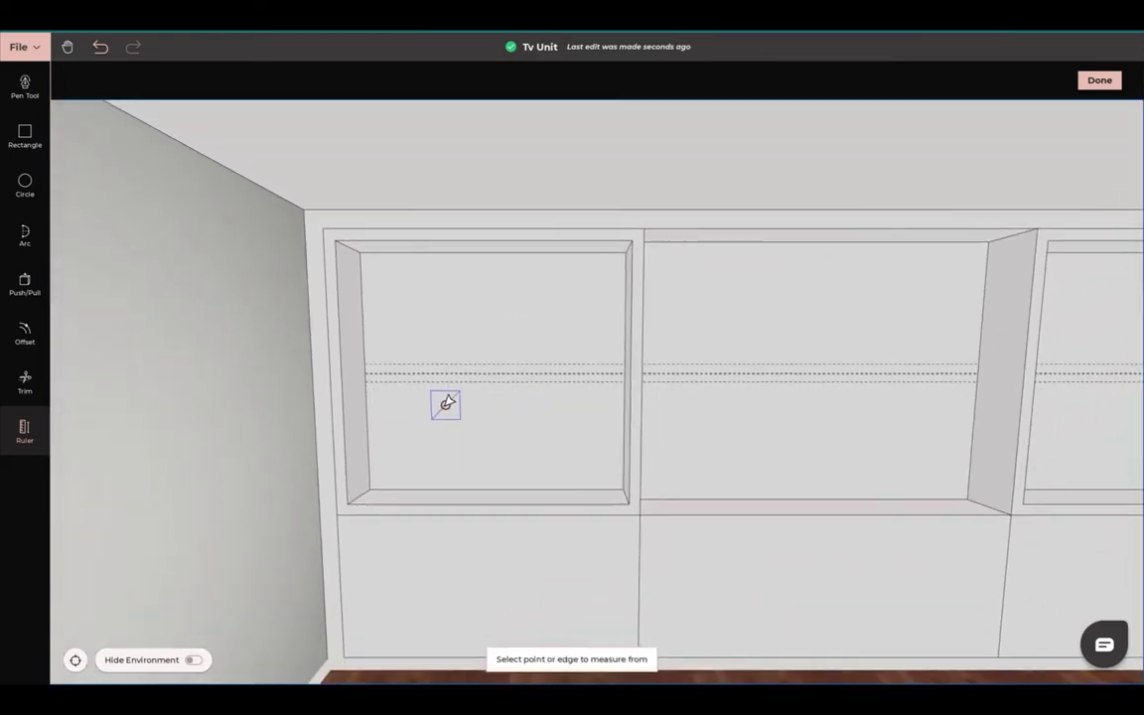
{"action": "middle_click_drag", "start_coordinate": [595, 424], "coordinate": [536, 434]}
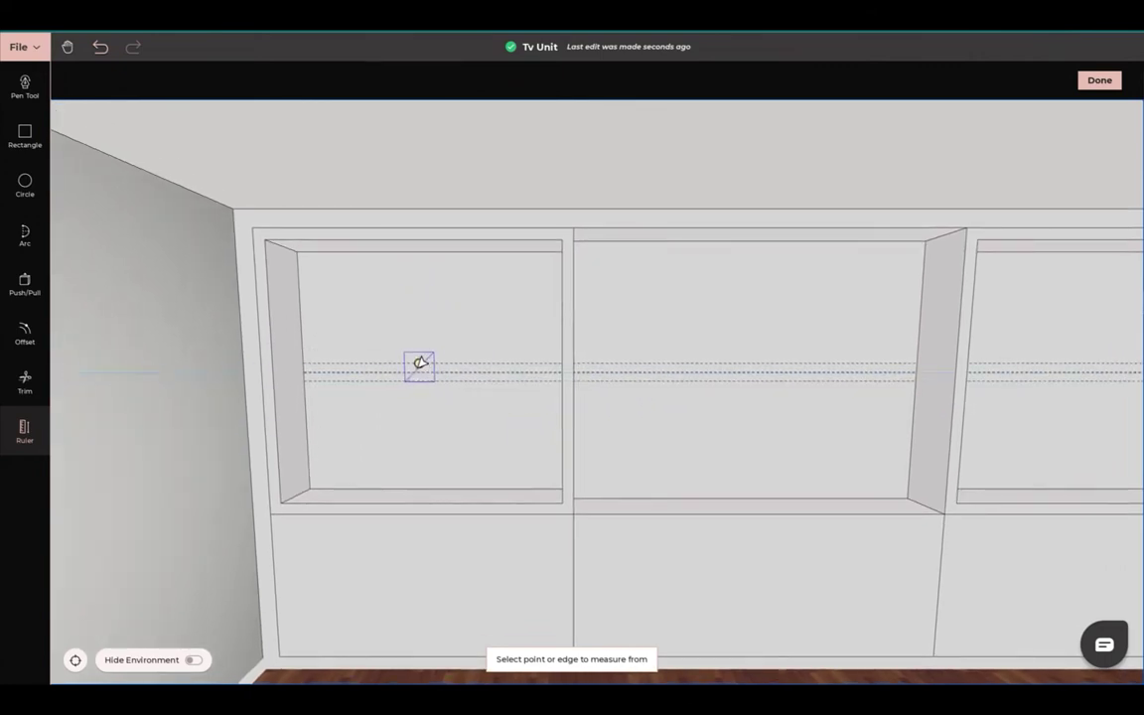
Place a higher horizontal guide and another guide 5 inches from the shelf edge
{"action": "left_click", "coordinate": [440, 358]}
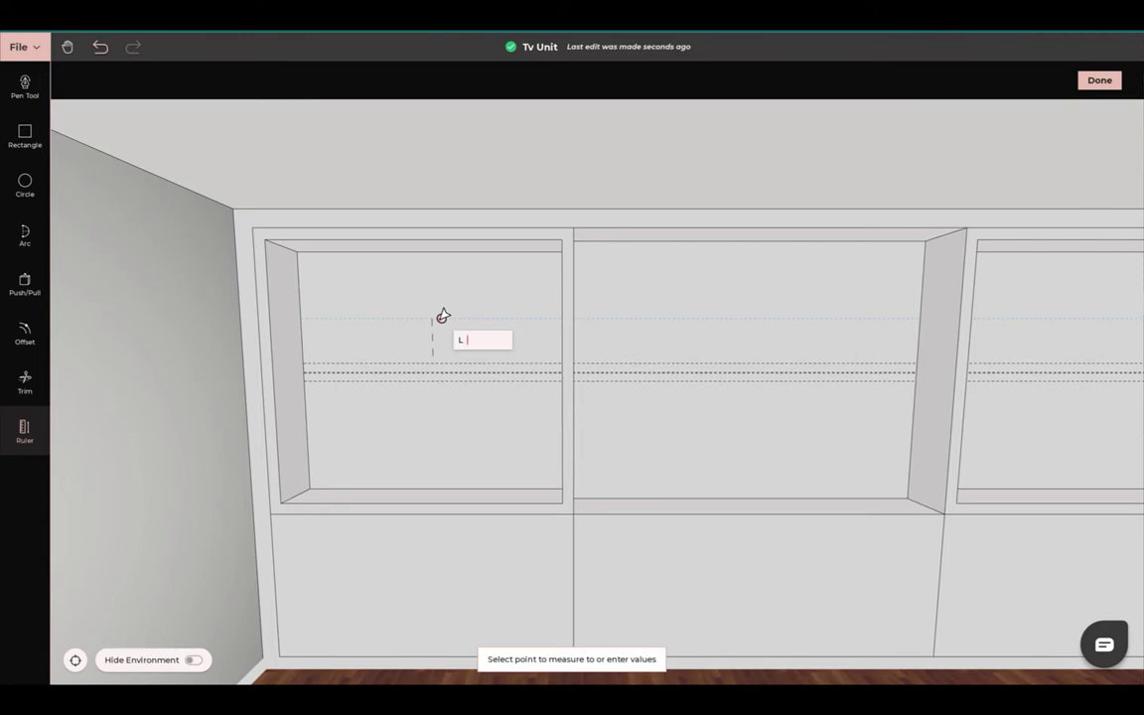
{"action": "left_click", "coordinate": [442, 317]}
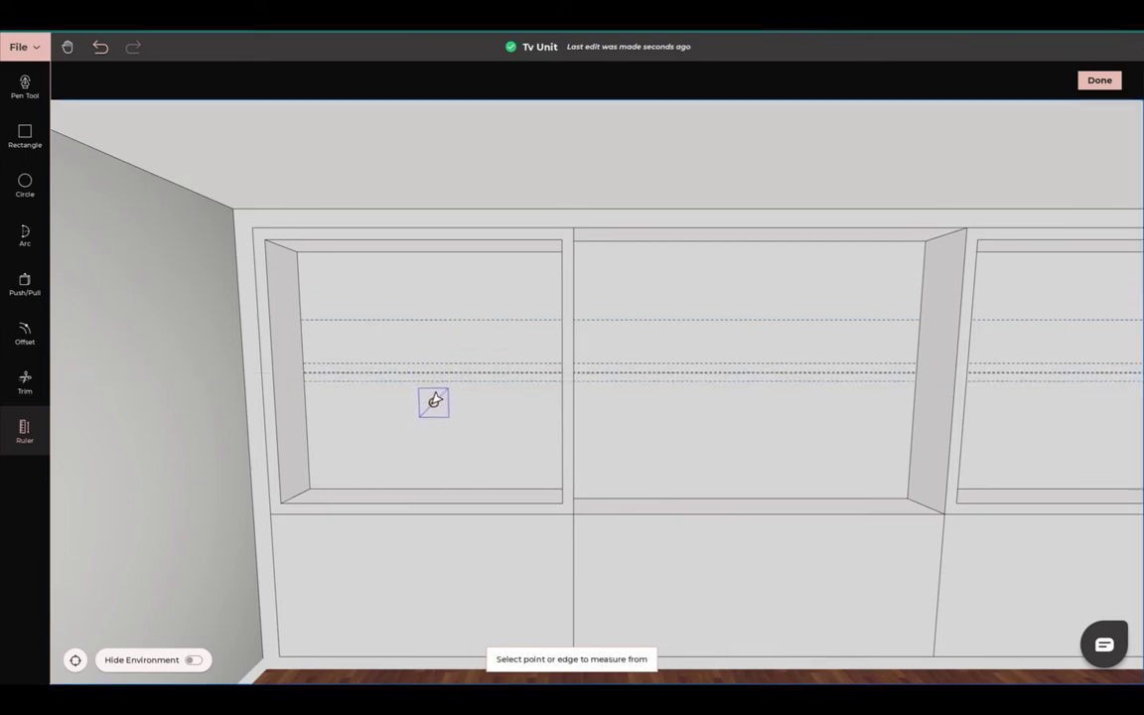
{"action": "left_click", "coordinate": [433, 381]}
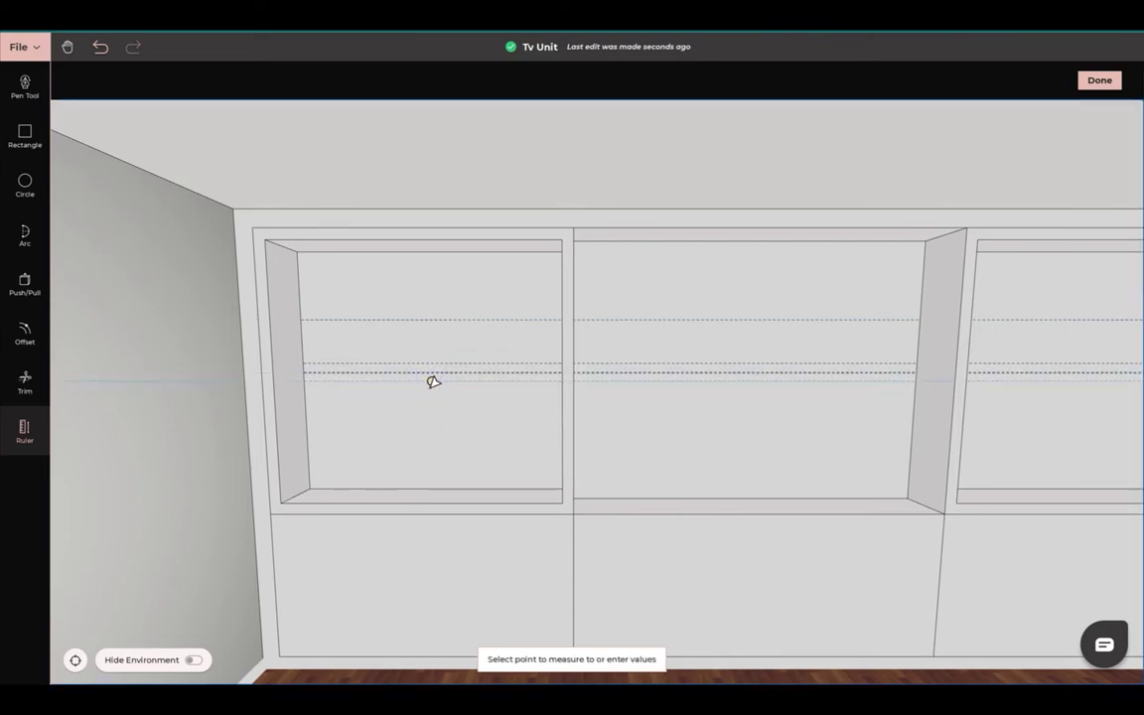
{"action": "type", "text": "5"}
{"action": "key", "text": "Return"}
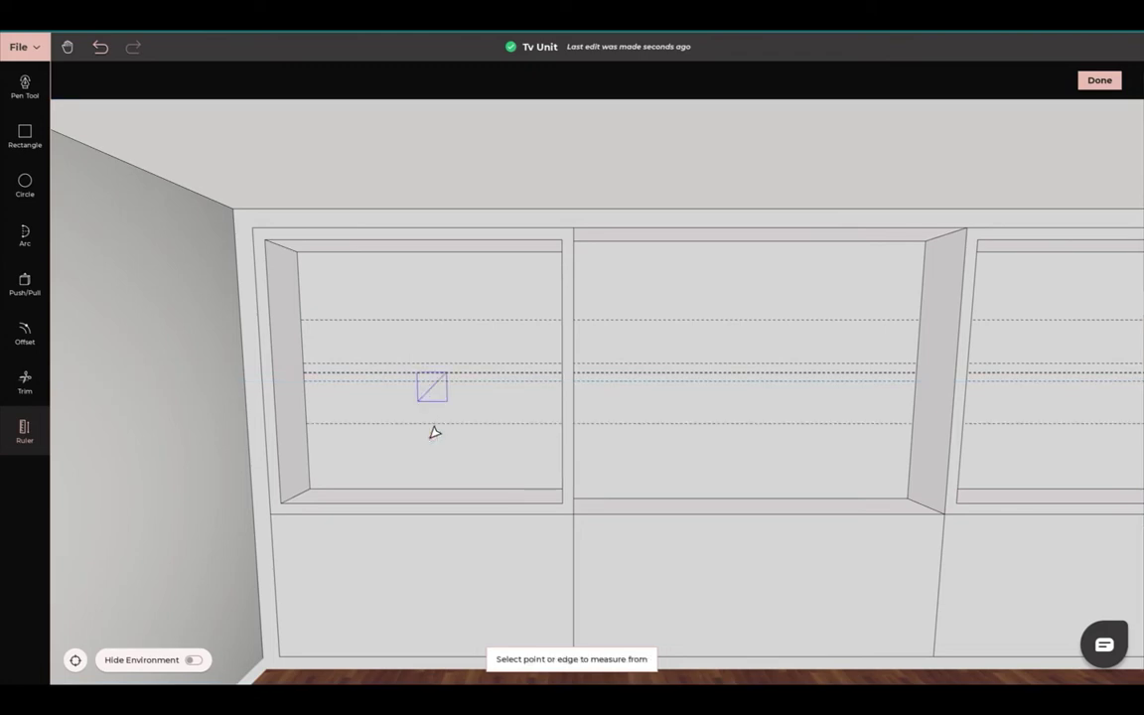
Add two more guides 5 inches from the existing guides and recentre the whole unit
{"action": "left_click", "coordinate": [421, 319]}
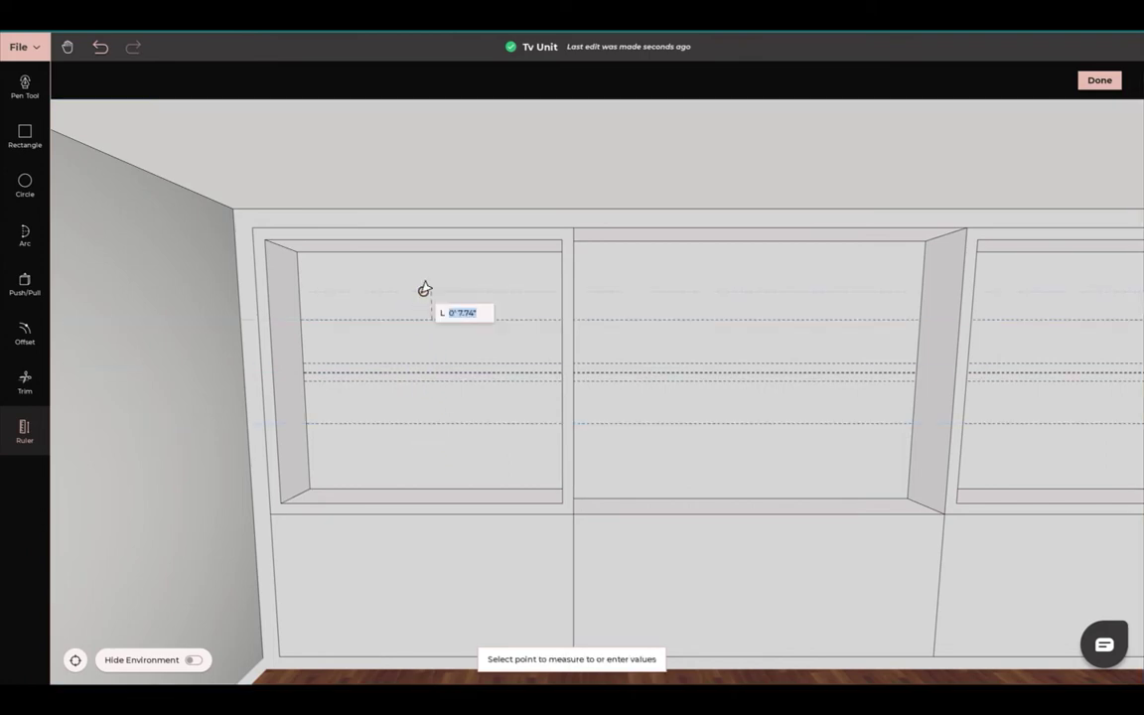
{"action": "type", "text": "5"}
{"action": "key", "text": "Return"}
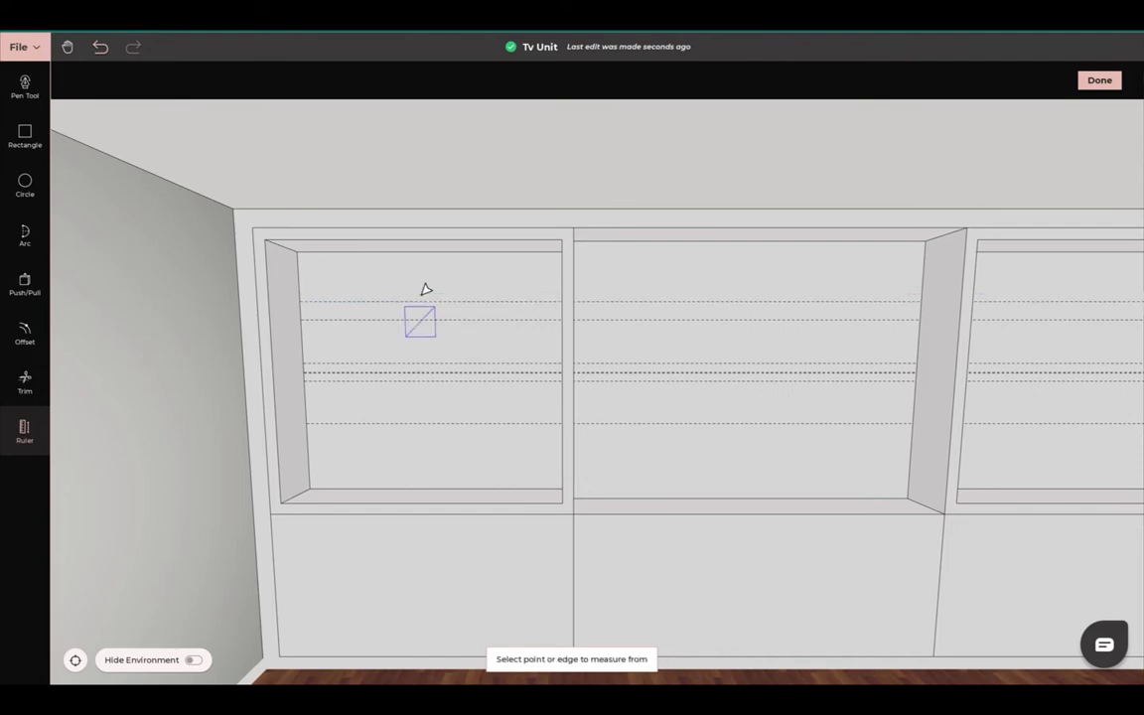
{"action": "left_click", "coordinate": [434, 421]}
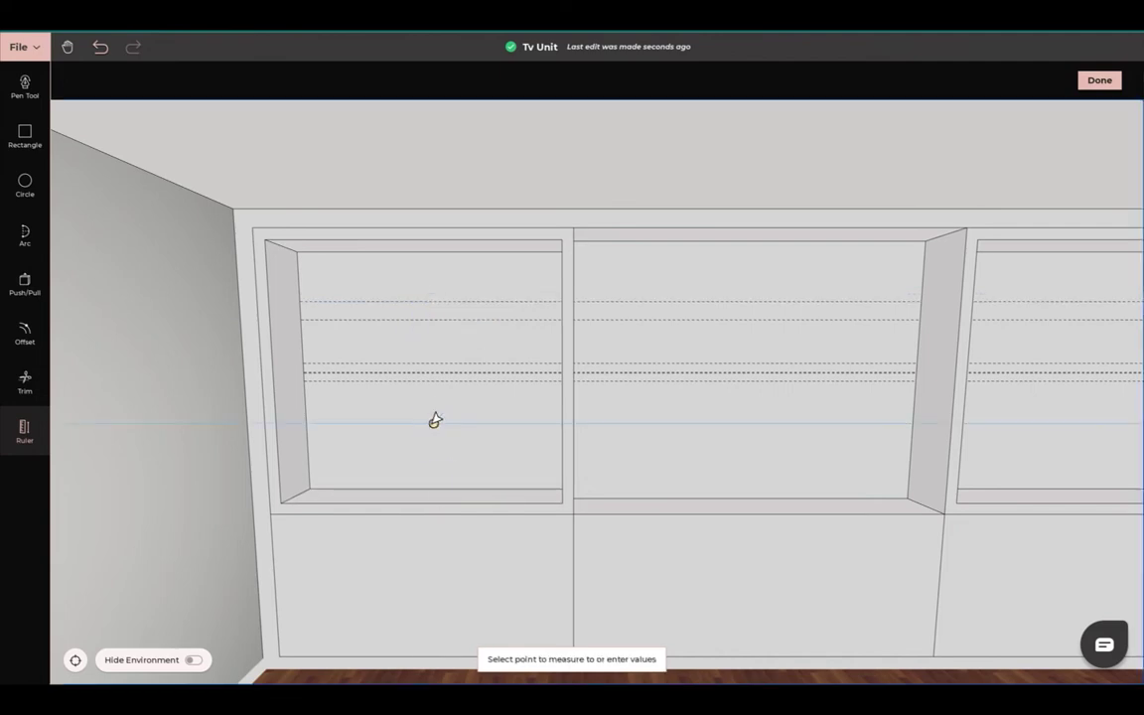
{"action": "type", "text": "5"}
{"action": "key", "text": "Return"}
{"action": "scroll", "coordinate": [433, 442], "scroll_direction": "down", "scroll_amount": 5}
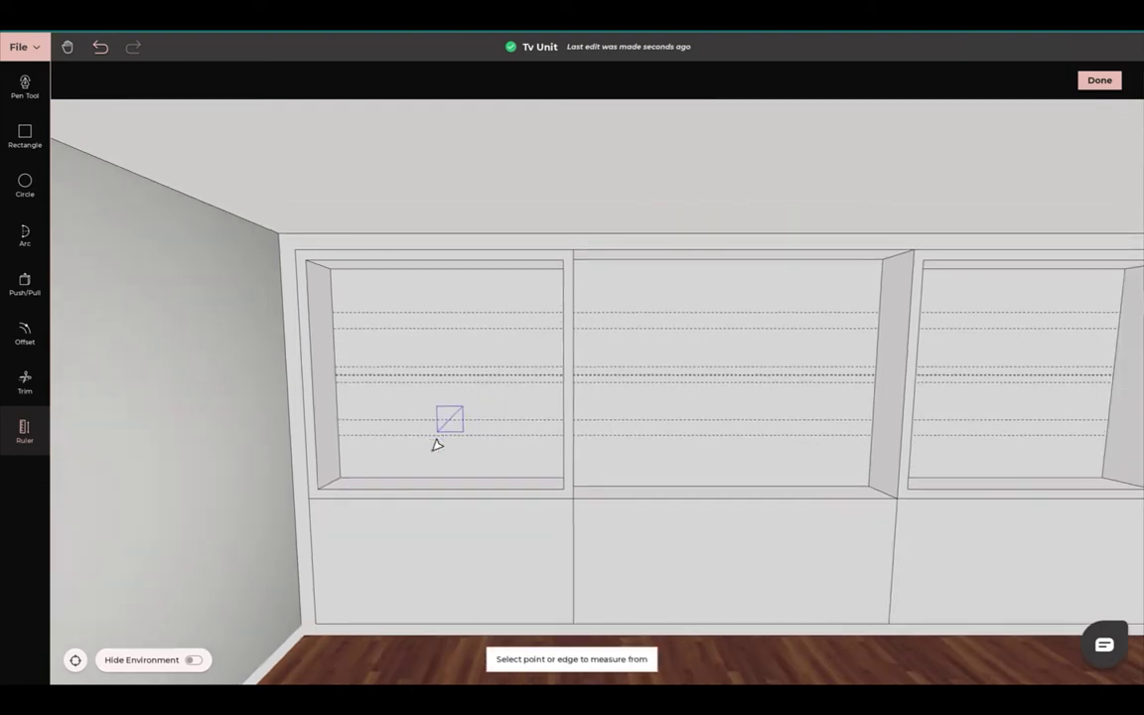
{"action": "middle_click_drag", "start_coordinate": [377, 446], "coordinate": [322, 449]}
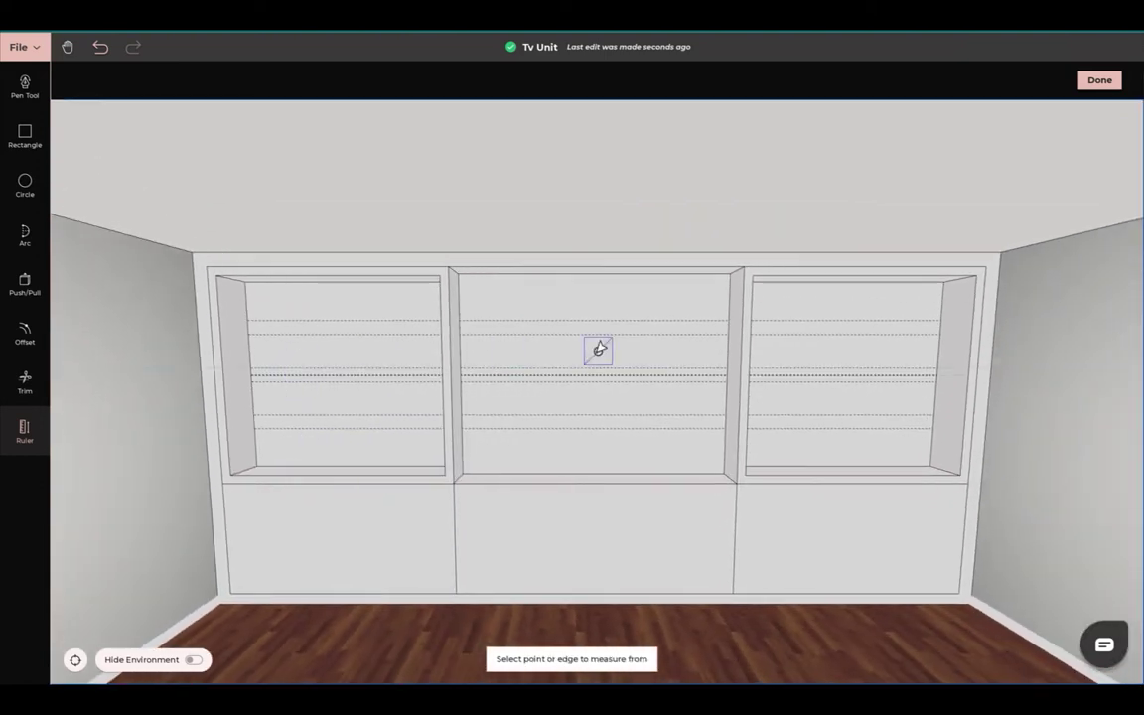
{"action": "left_click", "coordinate": [24, 139]}
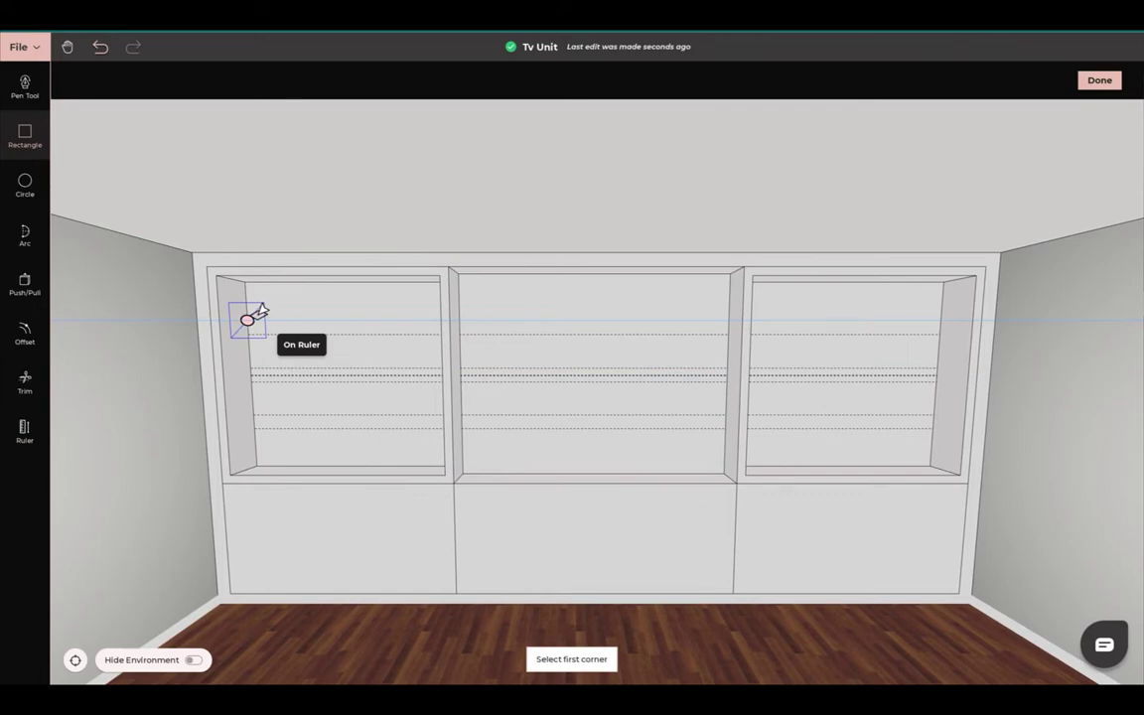
Draw a shelf-band rectangle from the left niche across the unit, then try trimming a dashed guide
{"action": "left_click", "coordinate": [251, 316]}
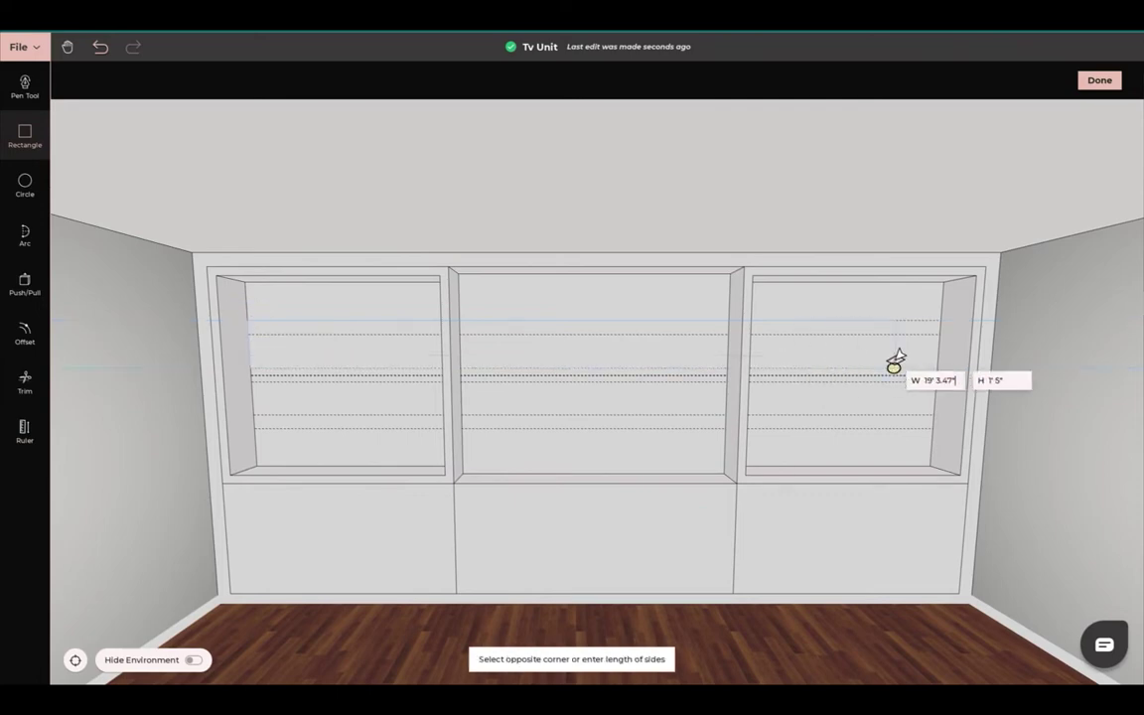
{"action": "left_click", "coordinate": [936, 335]}
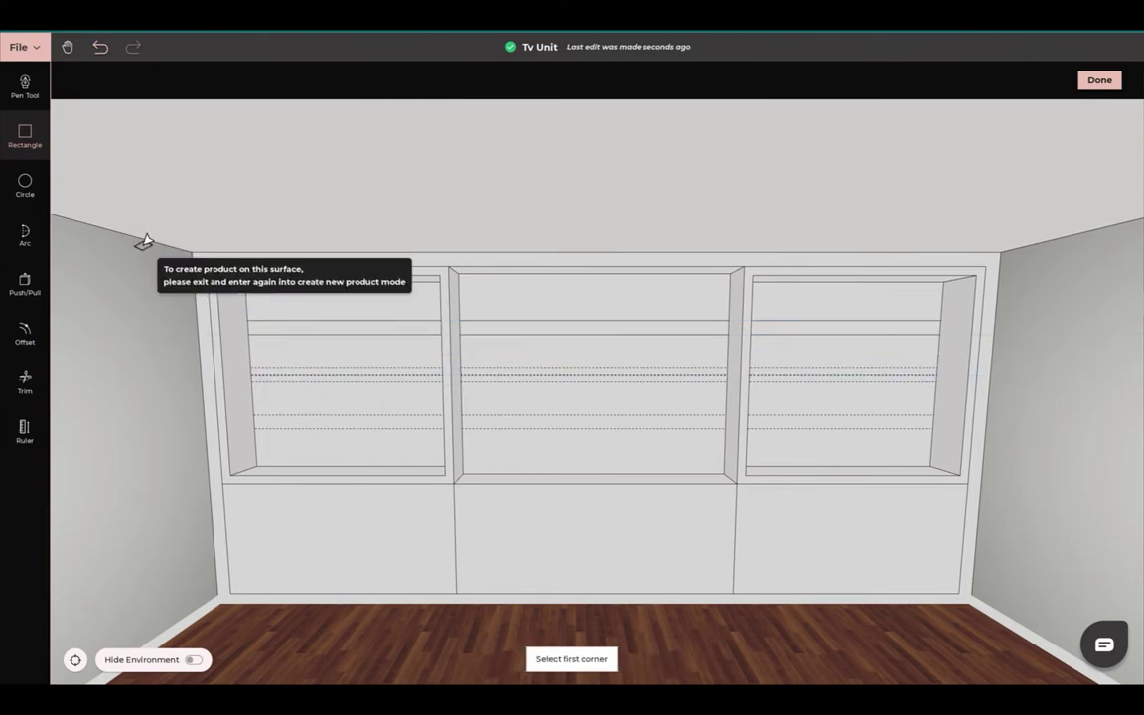
{"action": "left_click", "coordinate": [25, 380]}
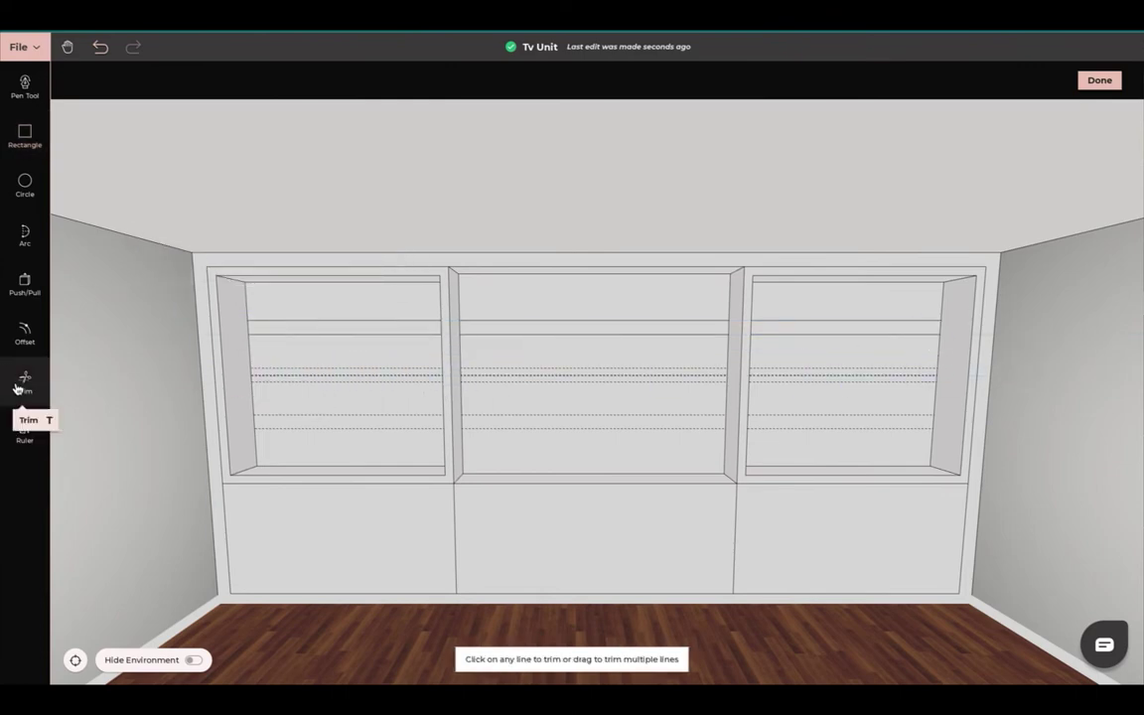
{"action": "left_click", "coordinate": [269, 374]}
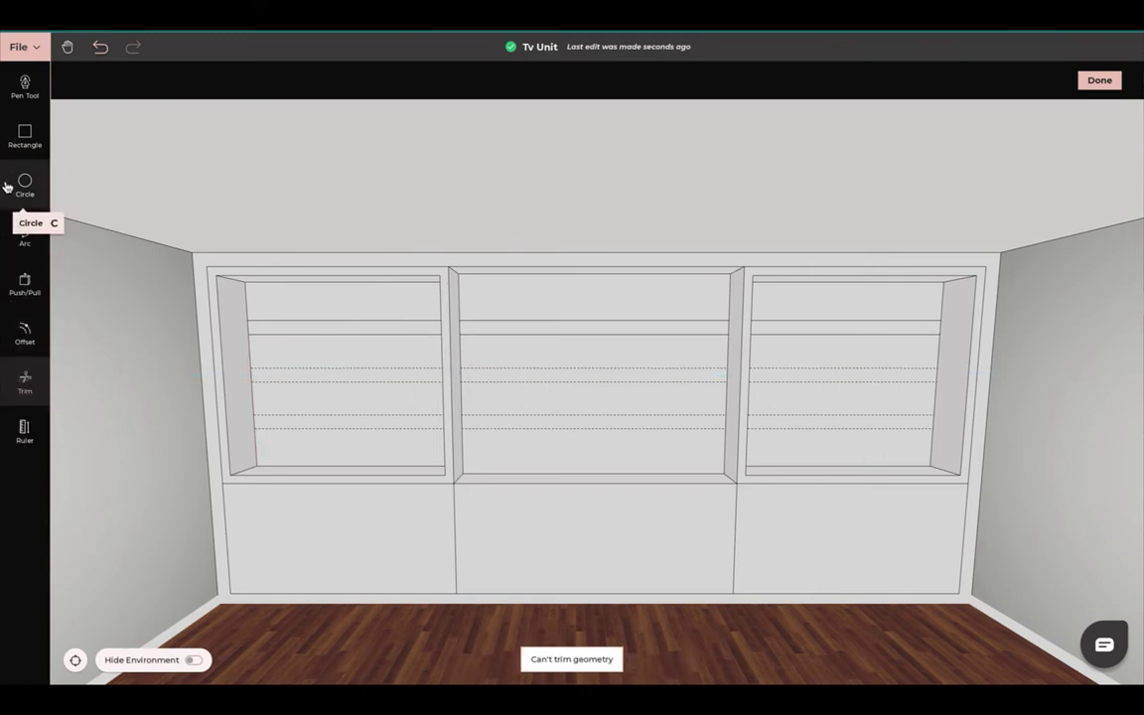
Draw a second shelf-band rectangle along the left niche guide across the niches
{"action": "left_click", "coordinate": [22, 133]}
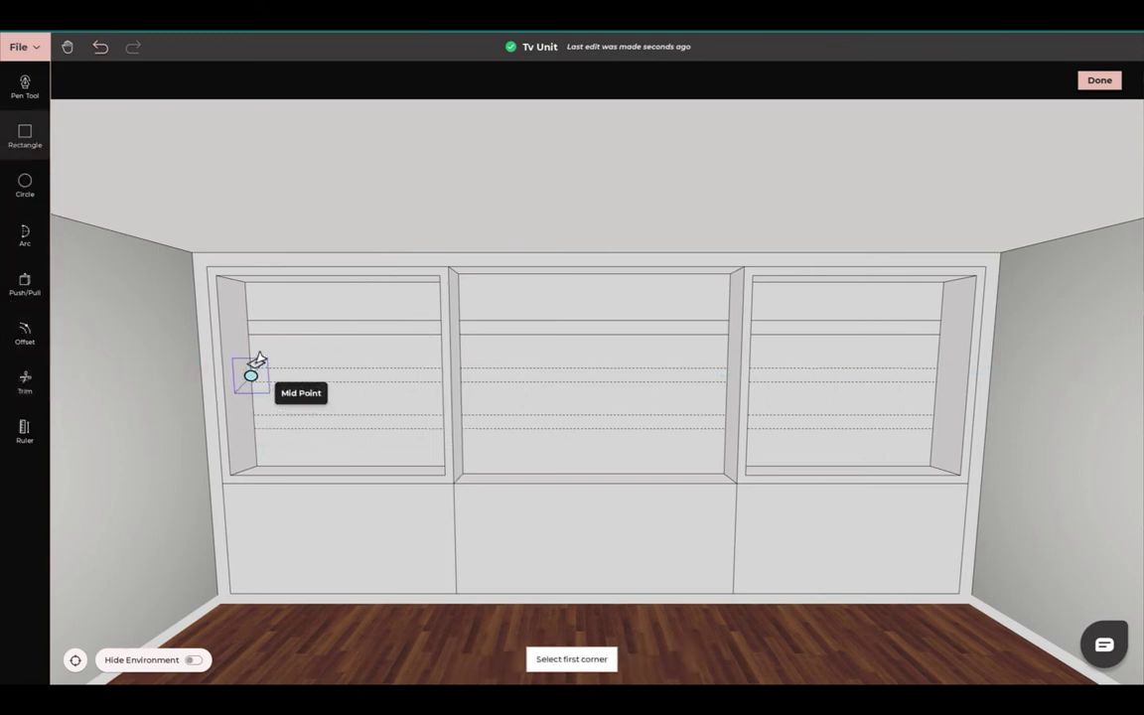
{"action": "scroll", "coordinate": [256, 385], "scroll_direction": "up", "scroll_amount": 3}
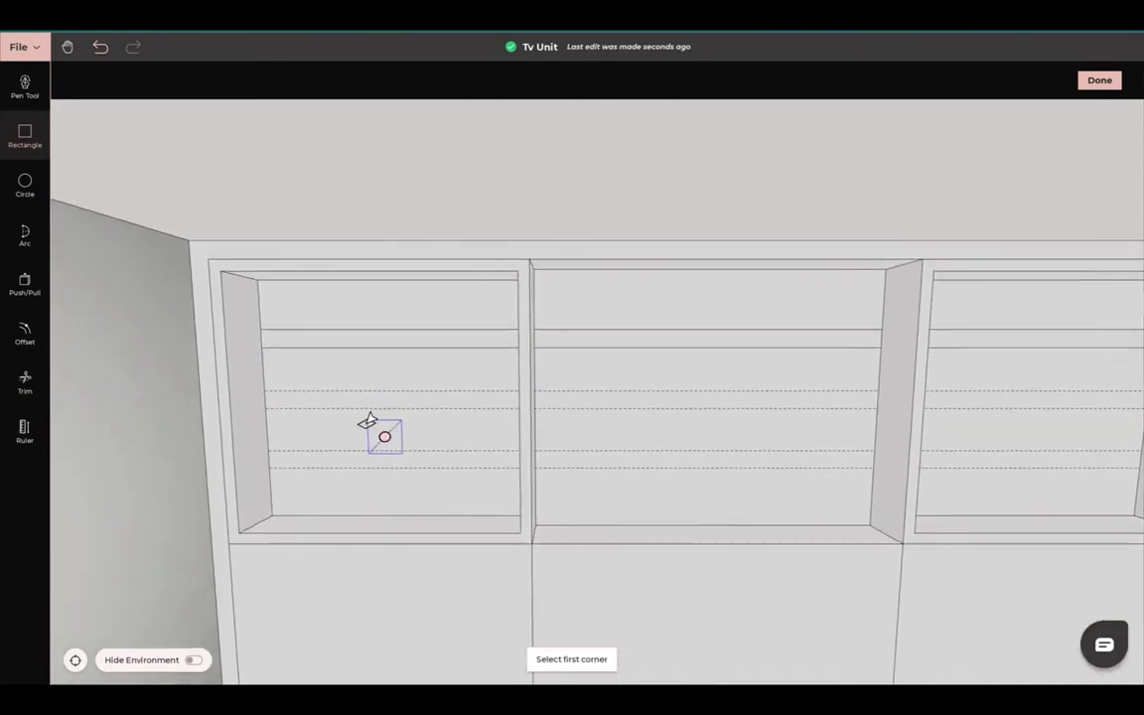
{"action": "scroll", "coordinate": [343, 422], "scroll_direction": "up", "scroll_amount": 4}
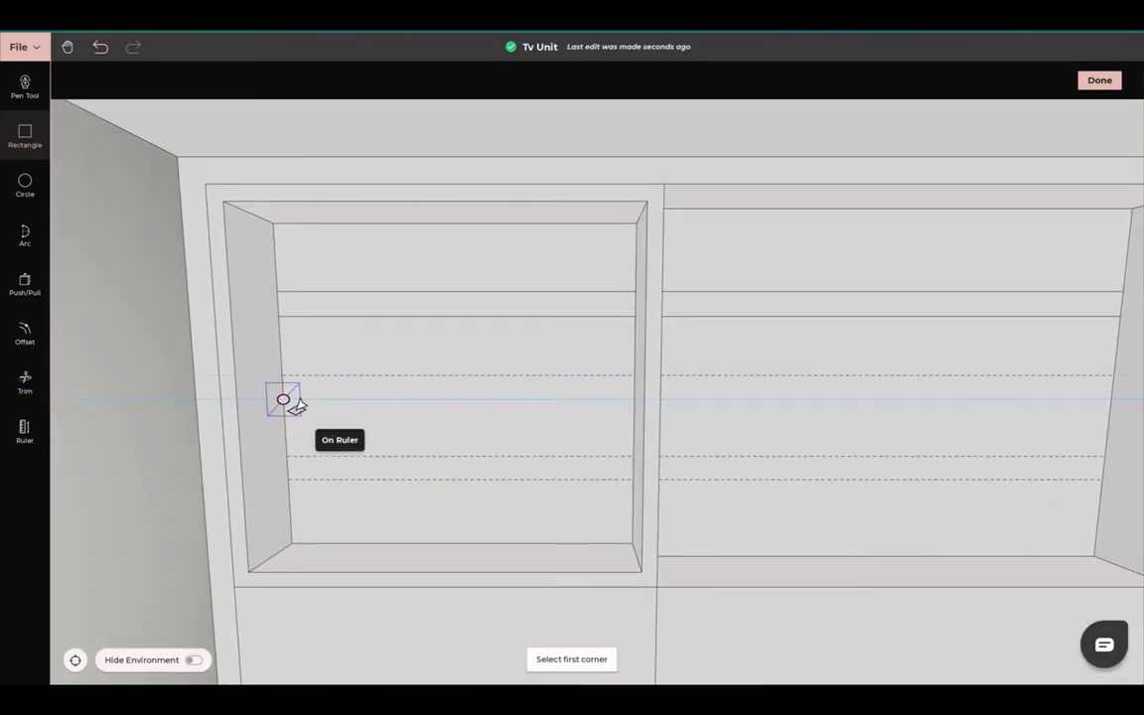
{"action": "left_click", "coordinate": [283, 400]}
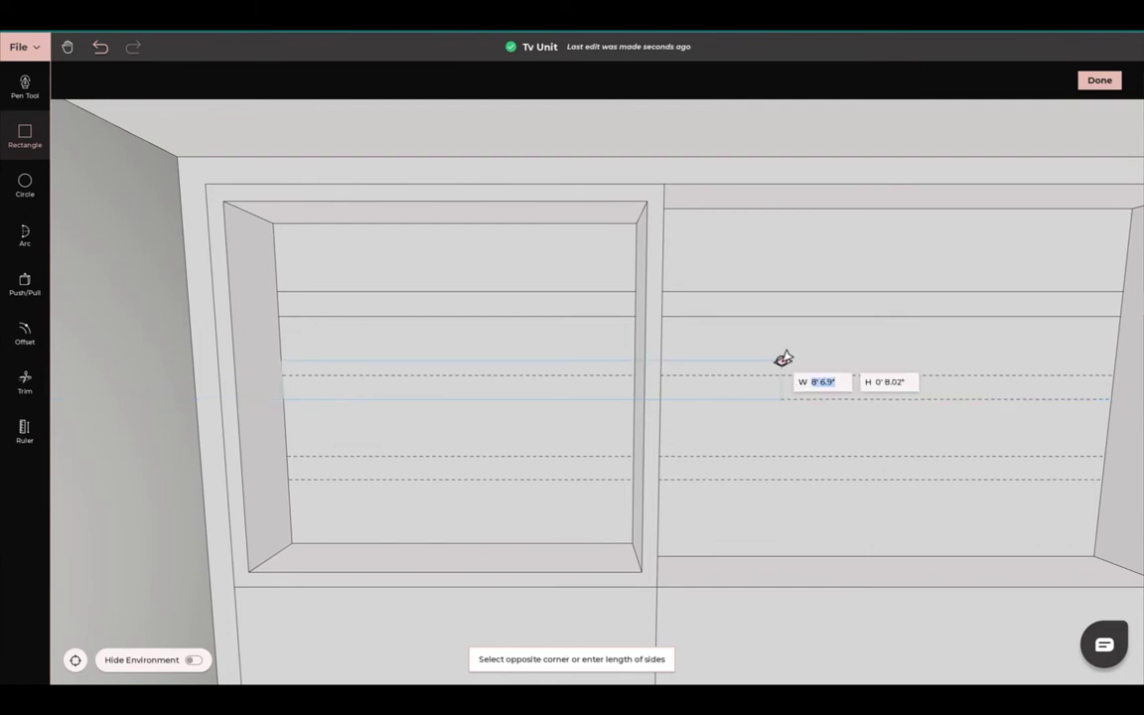
{"action": "scroll", "coordinate": [784, 358], "scroll_direction": "right", "scroll_amount": 10}
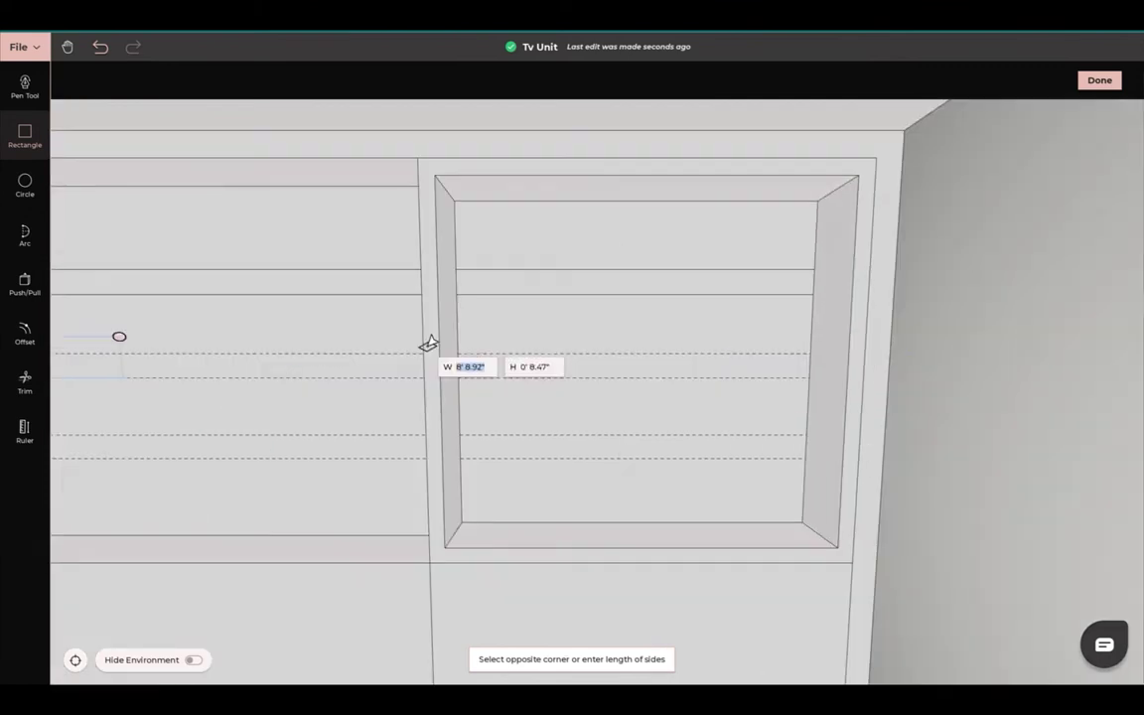
{"action": "left_click", "coordinate": [811, 340]}
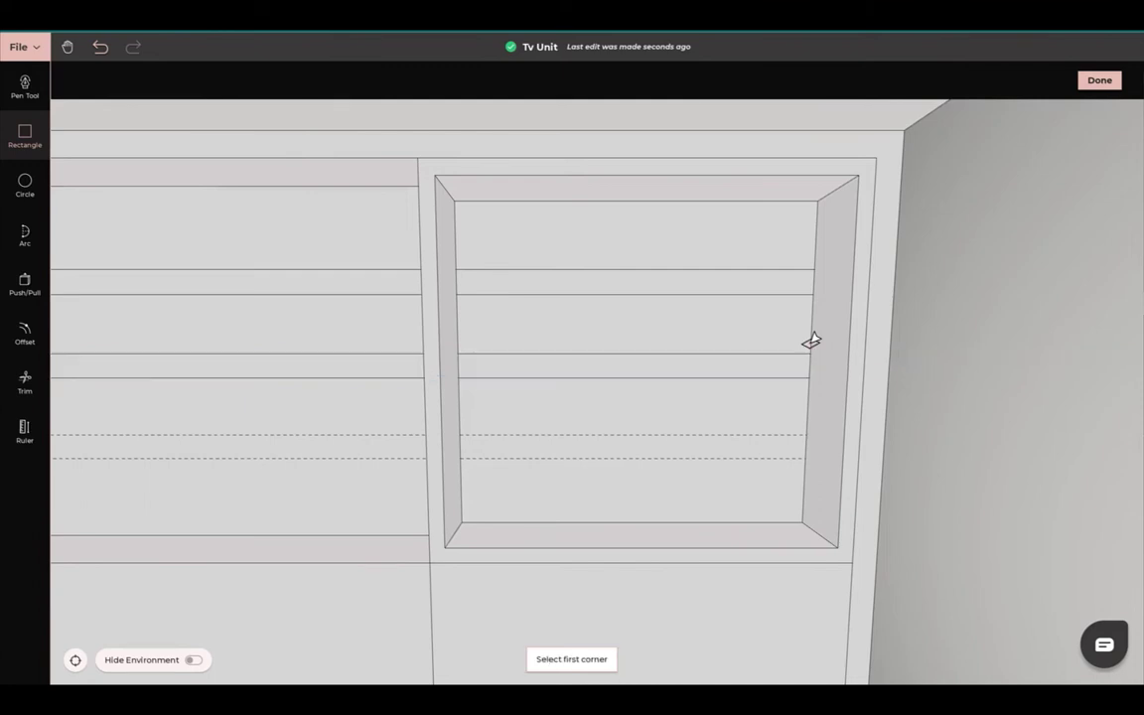
{"action": "scroll", "coordinate": [612, 324], "scroll_direction": "right", "scroll_amount": 5}
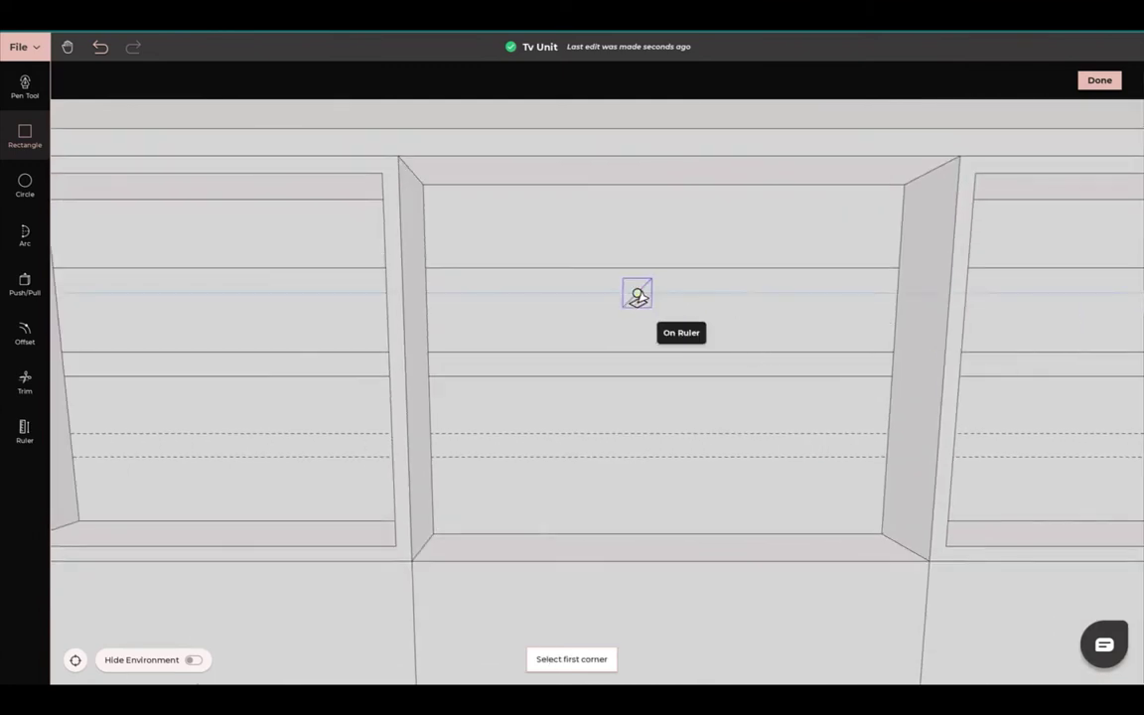
{"action": "scroll", "coordinate": [635, 291], "scroll_direction": "right", "scroll_amount": 5}
Draw a lower shelf-band rectangle from the left niche to the right niche
{"action": "left_click", "coordinate": [338, 421]}
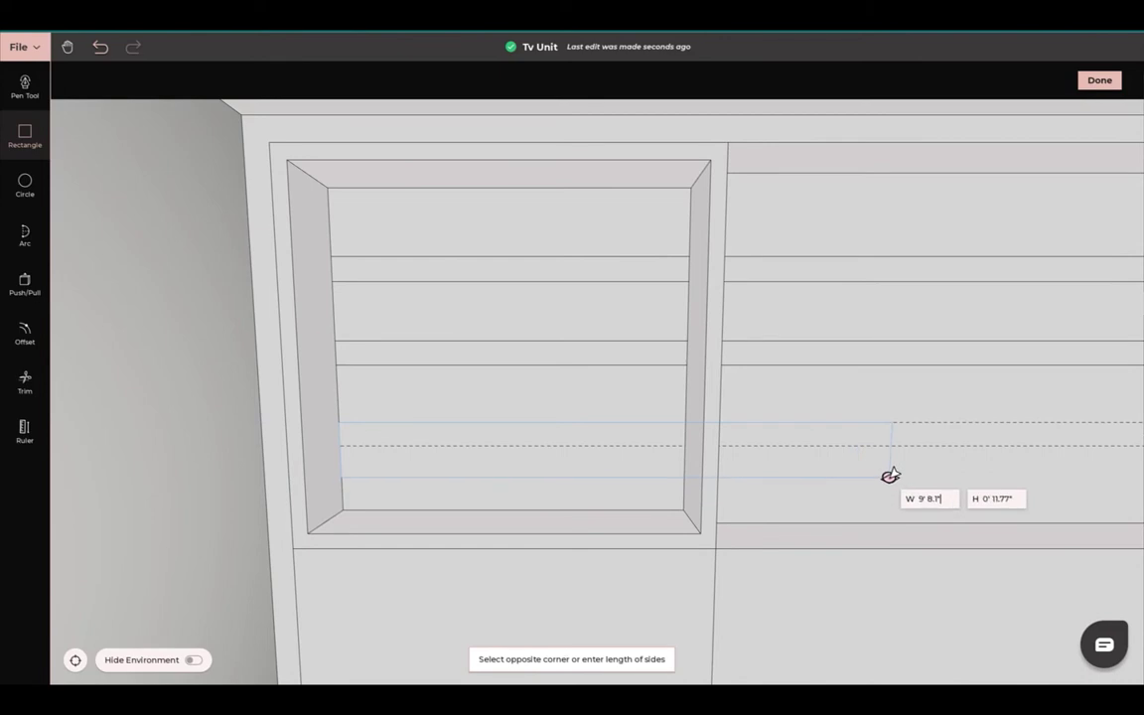
{"action": "scroll", "coordinate": [890, 476], "scroll_direction": "right", "scroll_amount": 5}
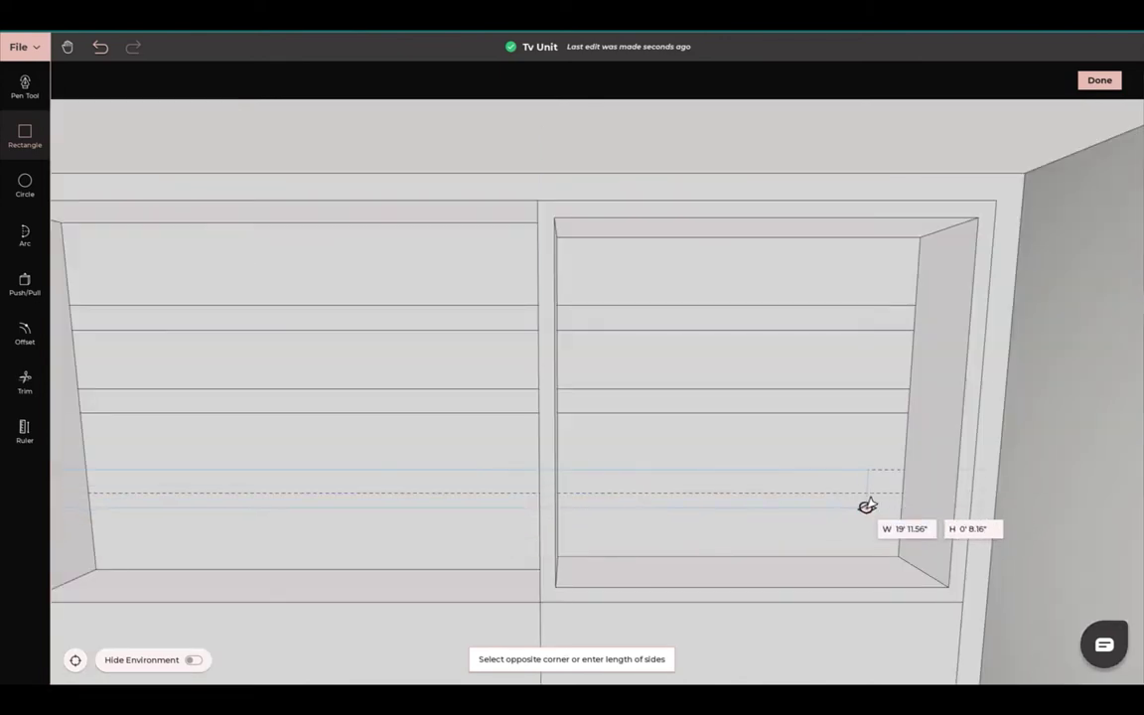
{"action": "scroll", "coordinate": [867, 505], "scroll_direction": "right", "scroll_amount": 4}
{"action": "scroll", "coordinate": [704, 510], "scroll_direction": "up", "scroll_amount": 4}
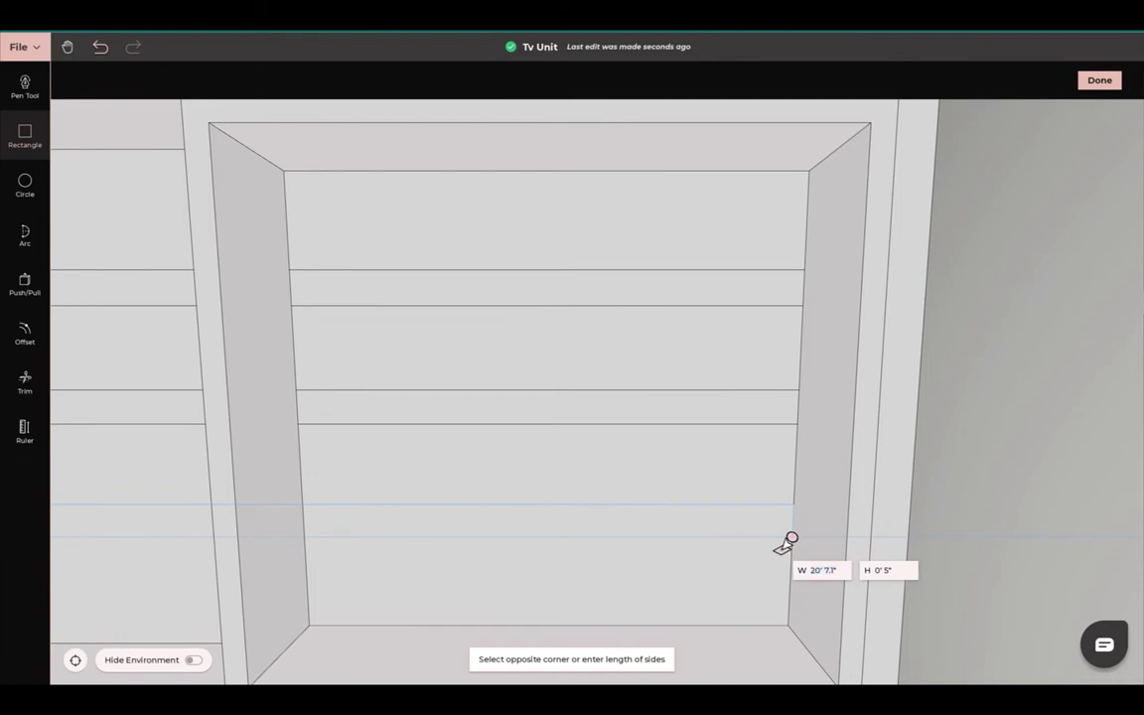
{"action": "left_click", "coordinate": [790, 541]}
{"action": "scroll", "coordinate": [778, 544], "scroll_direction": "down", "scroll_amount": 6}
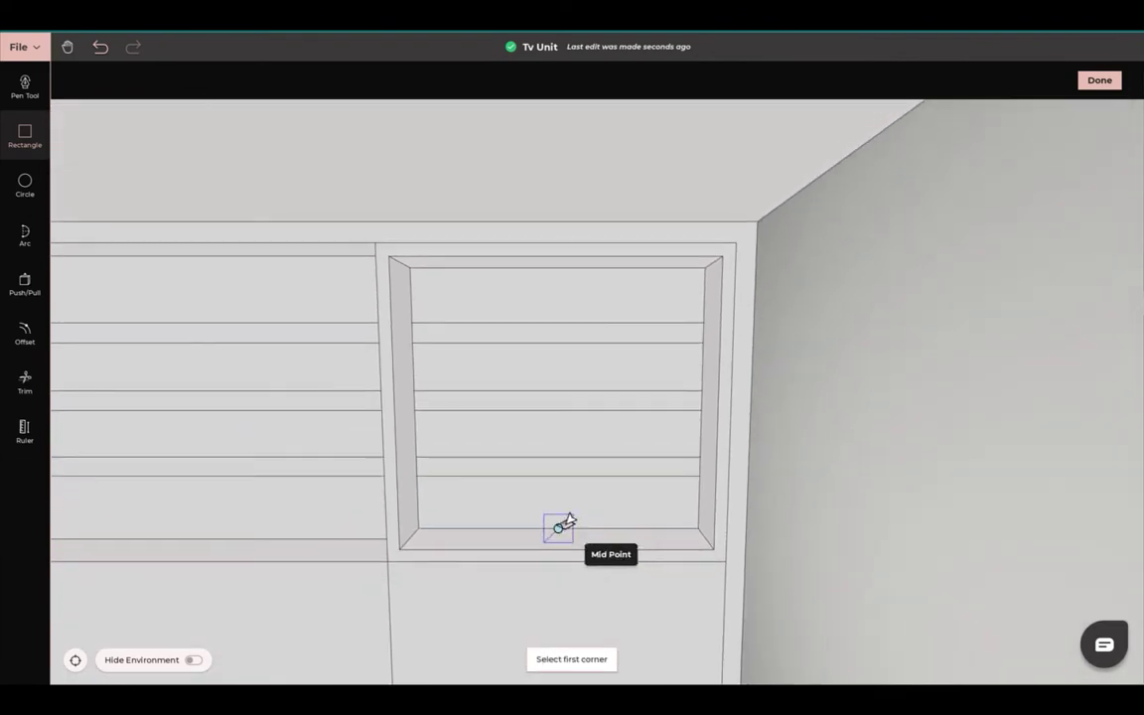
{"action": "scroll", "coordinate": [783, 516], "scroll_direction": "down", "scroll_amount": 8}
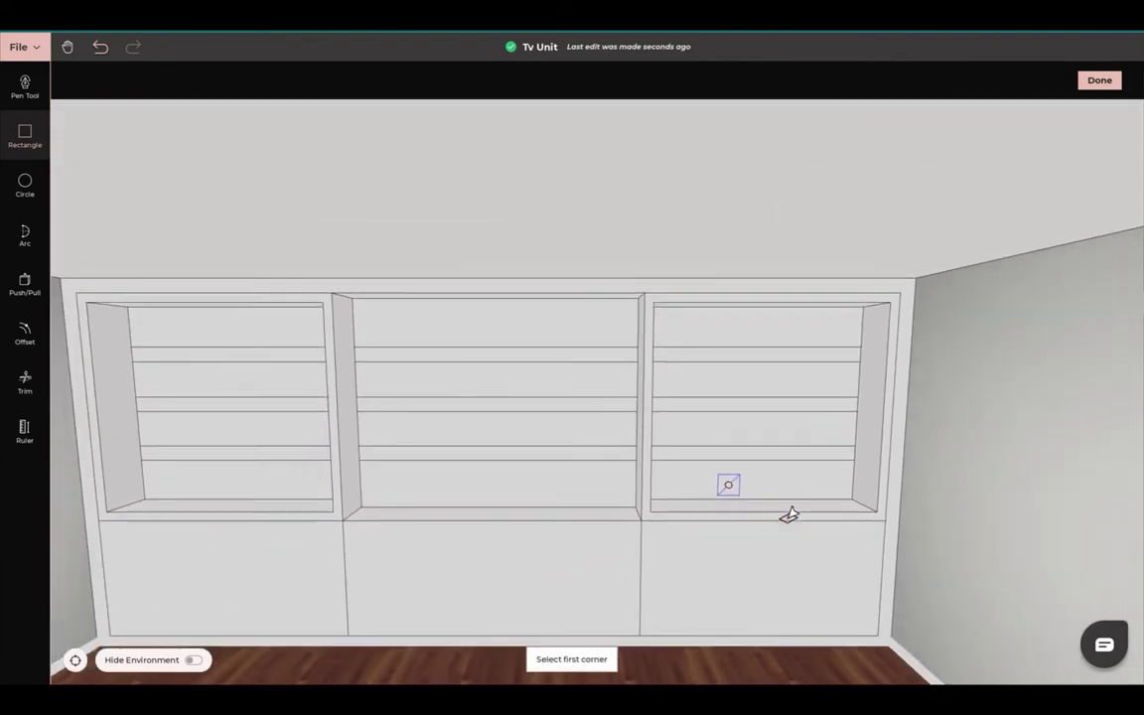
{"action": "scroll", "coordinate": [784, 515], "scroll_direction": "down", "scroll_amount": 3}
{"action": "key", "text": "Escape"}
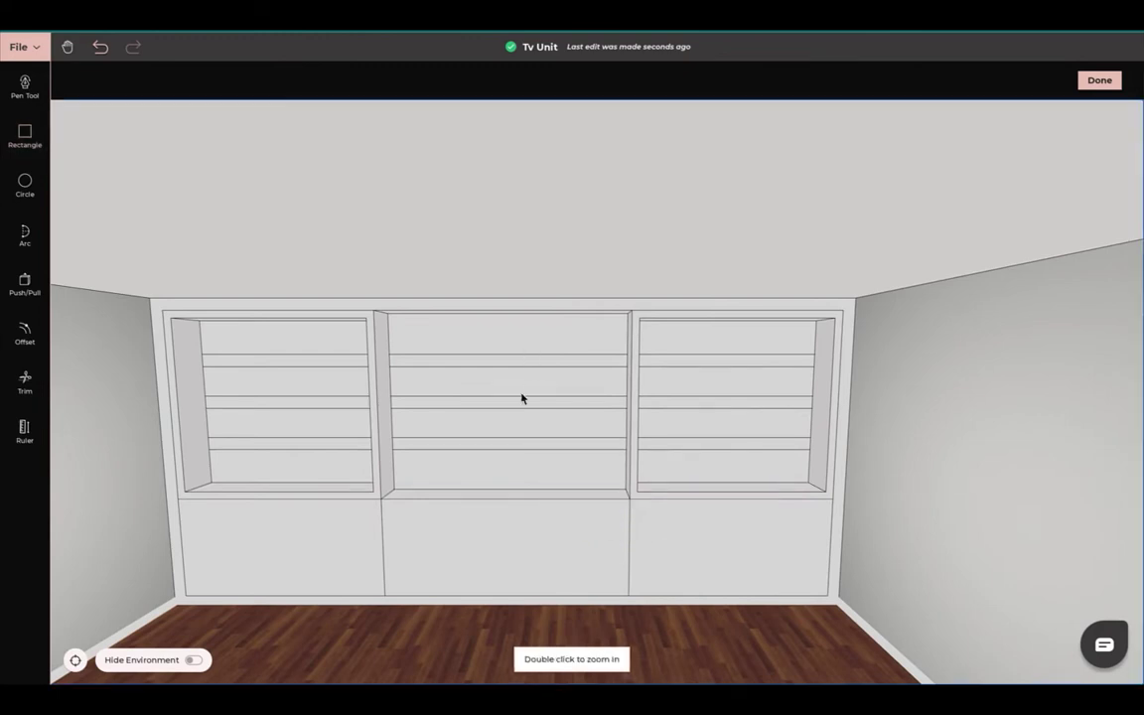
Trim away the shelf lines inside the middle niche and orbit to an angled view
{"action": "left_click", "coordinate": [28, 385]}
{"action": "mouse_move", "coordinate": [557, 359]}
{"action": "left_mouse_down"}
{"action": "mouse_move", "coordinate": [554, 349]}
{"action": "mouse_move", "coordinate": [543, 448]}
{"action": "left_mouse_up"}
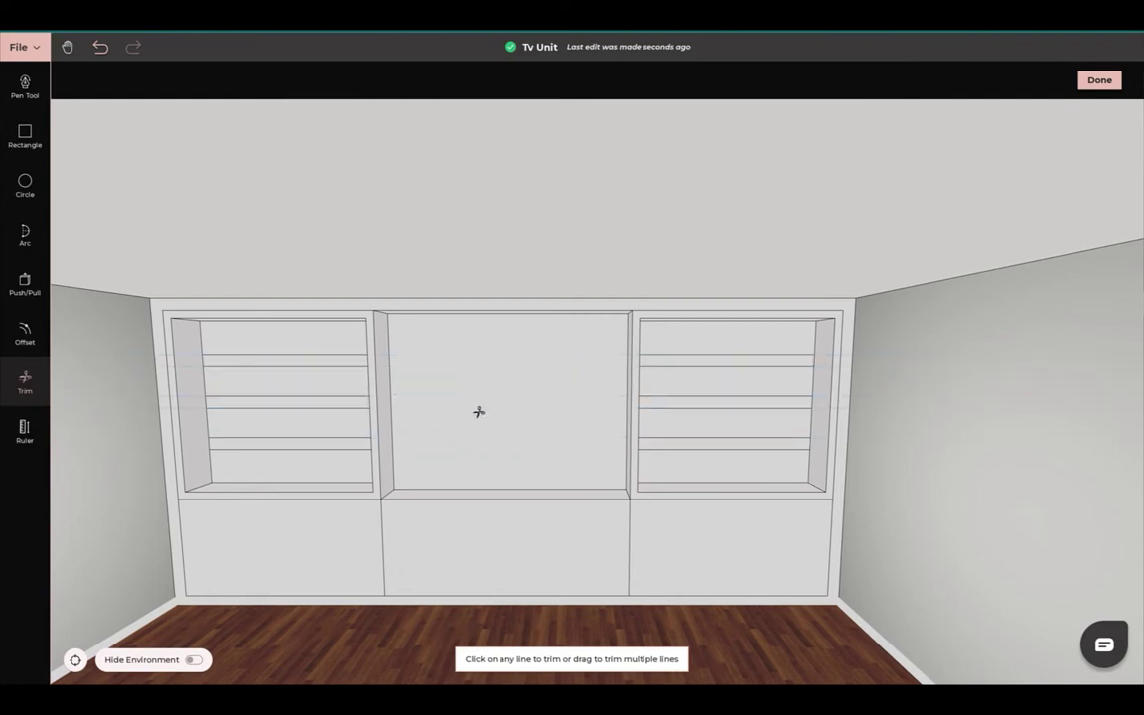
{"action": "key", "text": "Escape"}
{"action": "scroll", "coordinate": [474, 415], "scroll_direction": "up", "scroll_amount": 3}
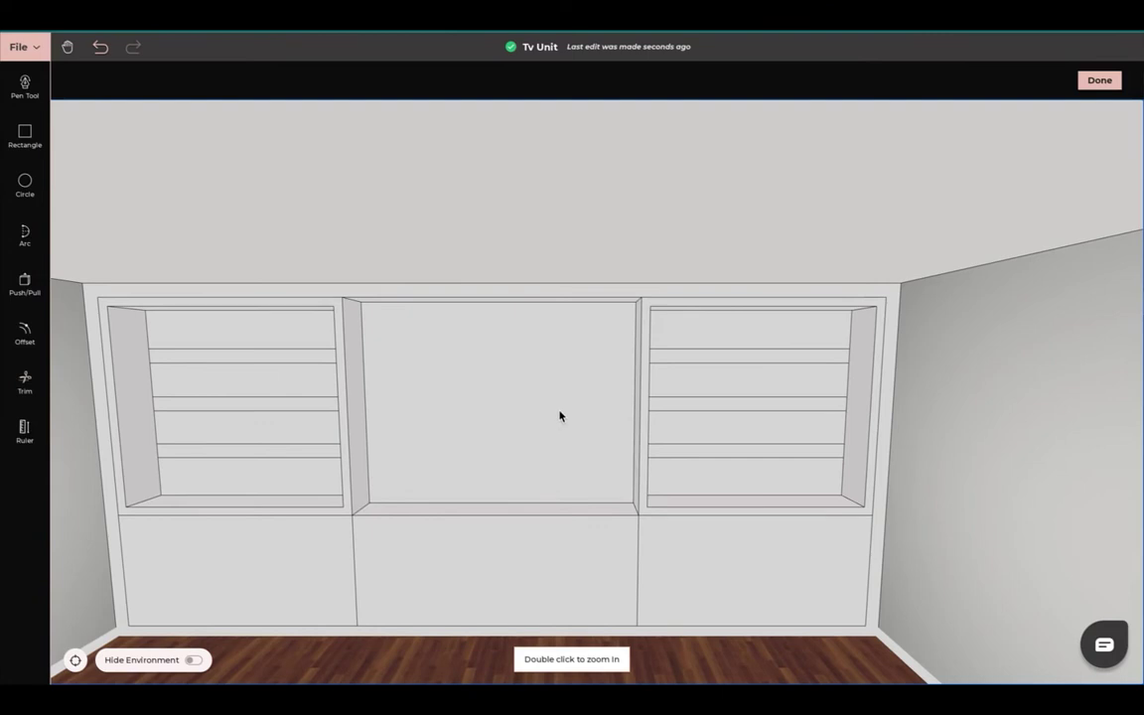
{"action": "middle_click_drag", "start_coordinate": [573, 397], "coordinate": [500, 398]}
Extrude the right niche's top shelf strip into a solid shelf, undoing the over-deep lower shelf
{"action": "left_click", "coordinate": [28, 286]}
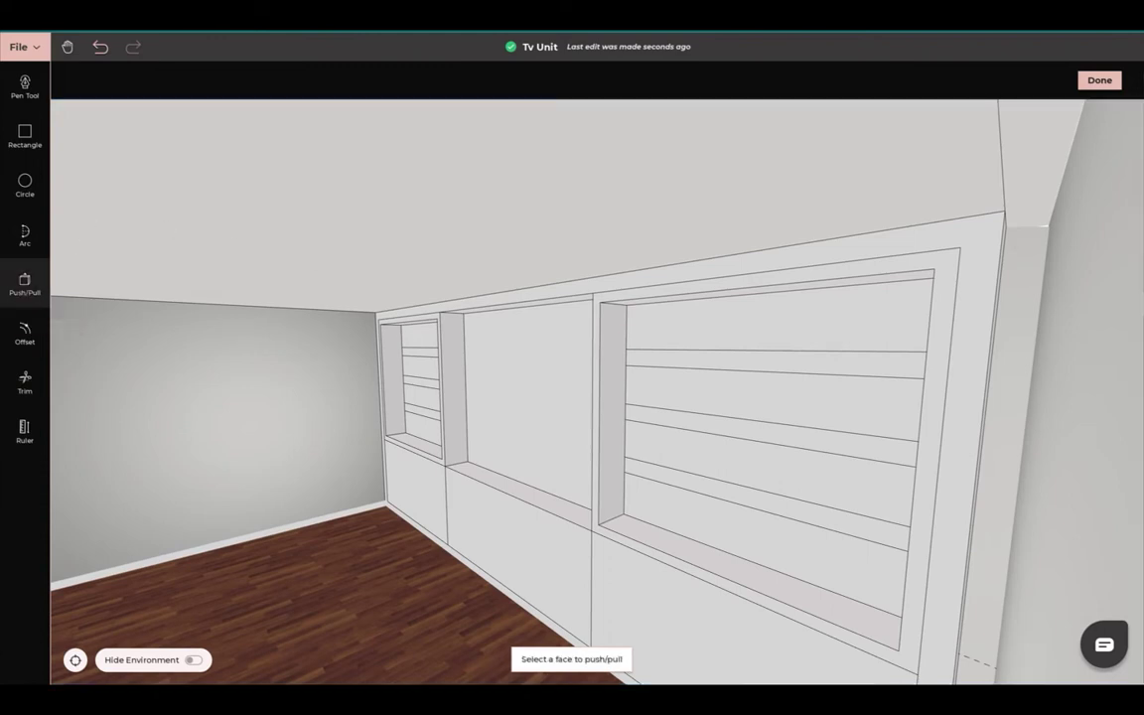
{"action": "middle_click_drag", "start_coordinate": [797, 377], "coordinate": [746, 406]}
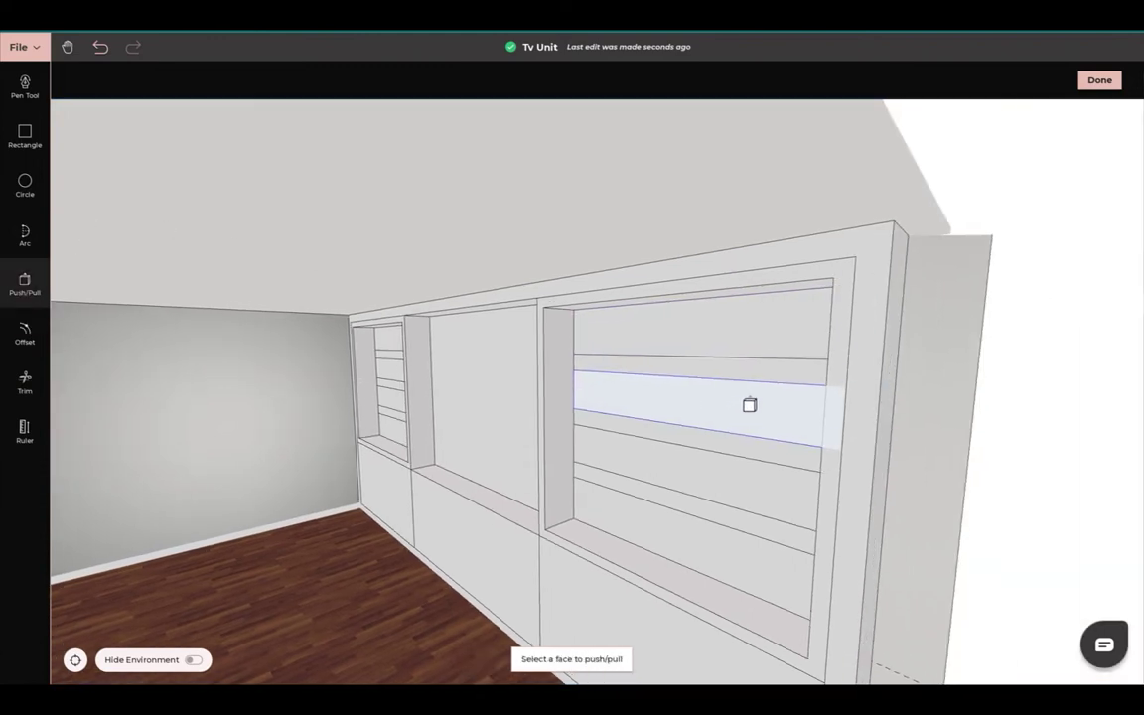
{"action": "left_click", "coordinate": [750, 380]}
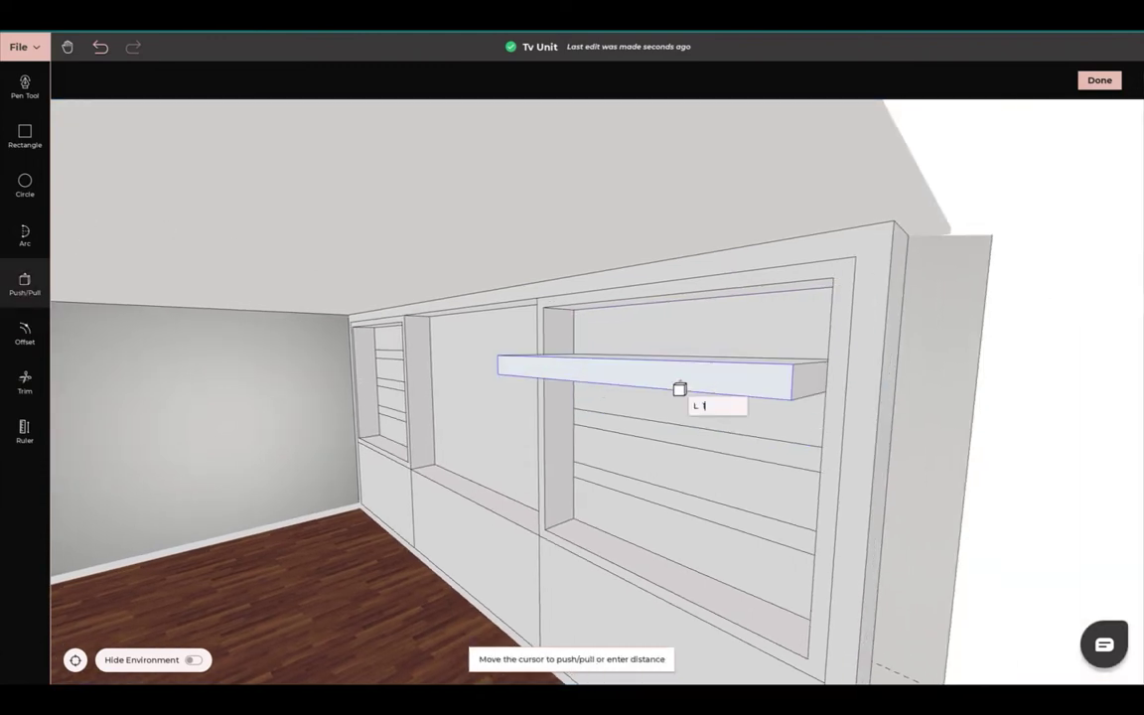
{"action": "left_click", "coordinate": [679, 388]}
{"action": "left_click", "coordinate": [680, 458]}
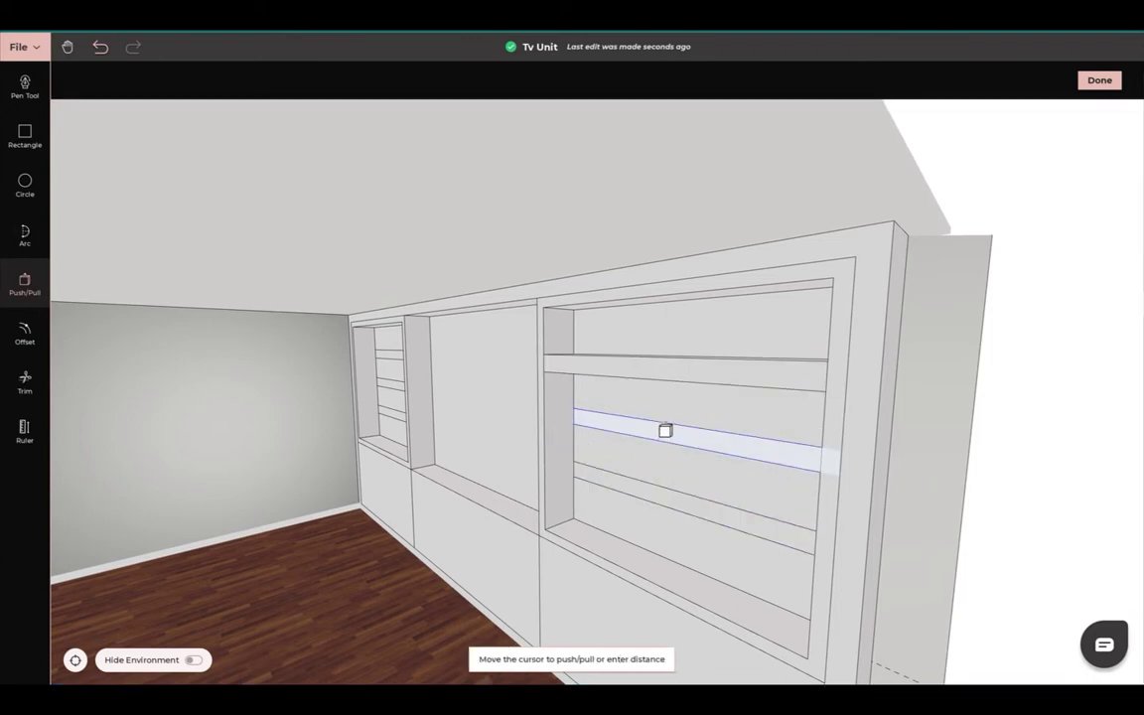
{"action": "left_click", "coordinate": [603, 437]}
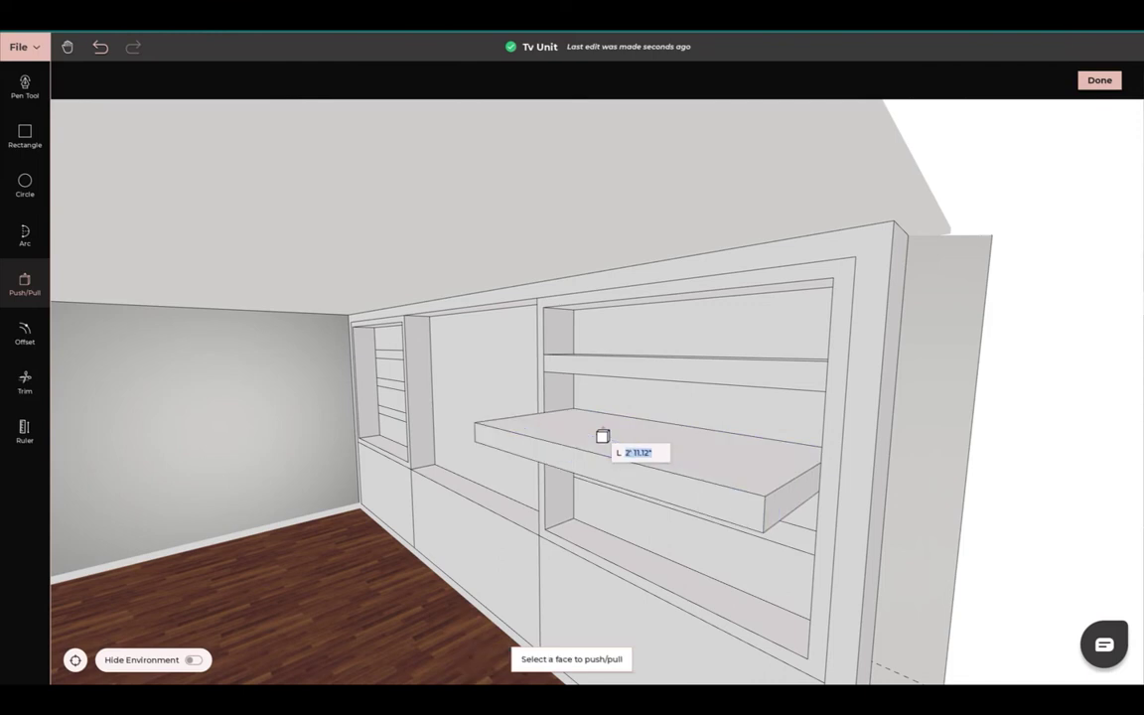
{"action": "left_click", "coordinate": [100, 48]}
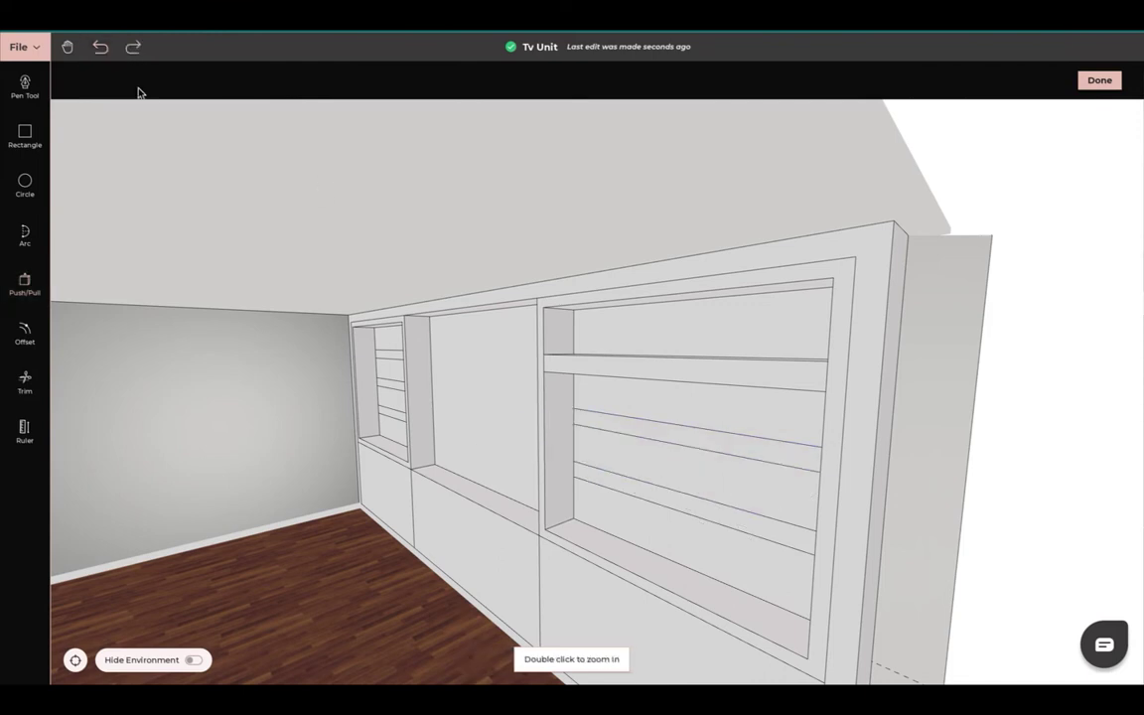
Pull the two remaining right-niche shelf strips out by 8 each
{"action": "left_click", "coordinate": [25, 284]}
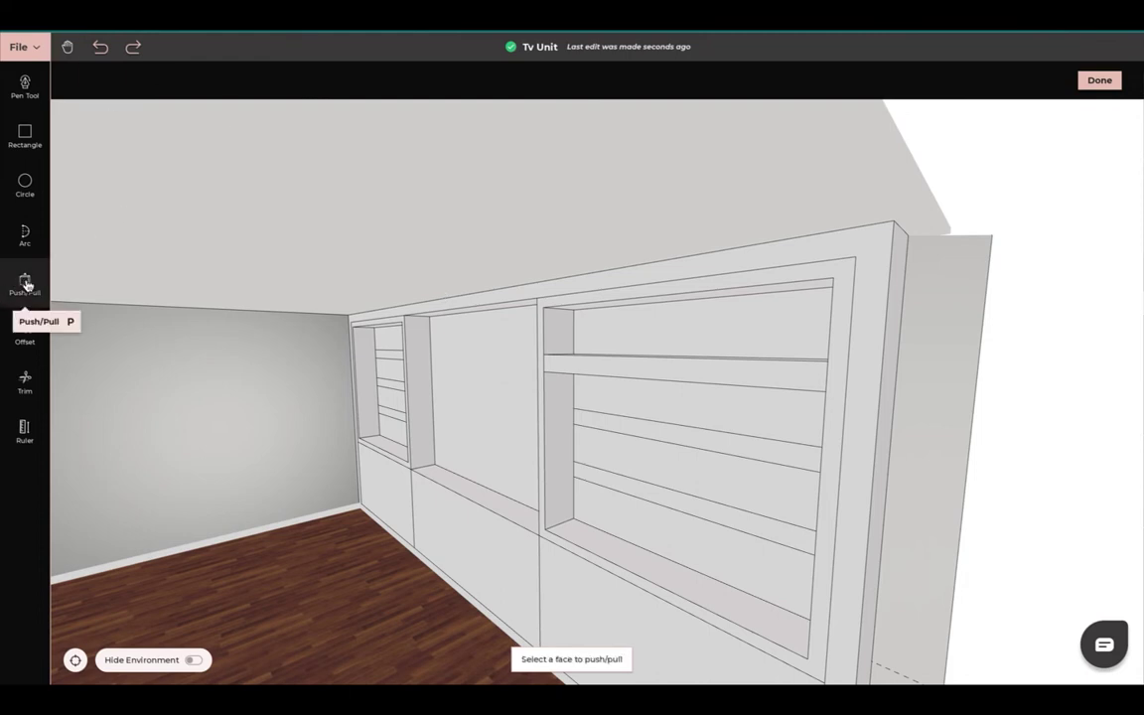
{"action": "left_click", "coordinate": [695, 437]}
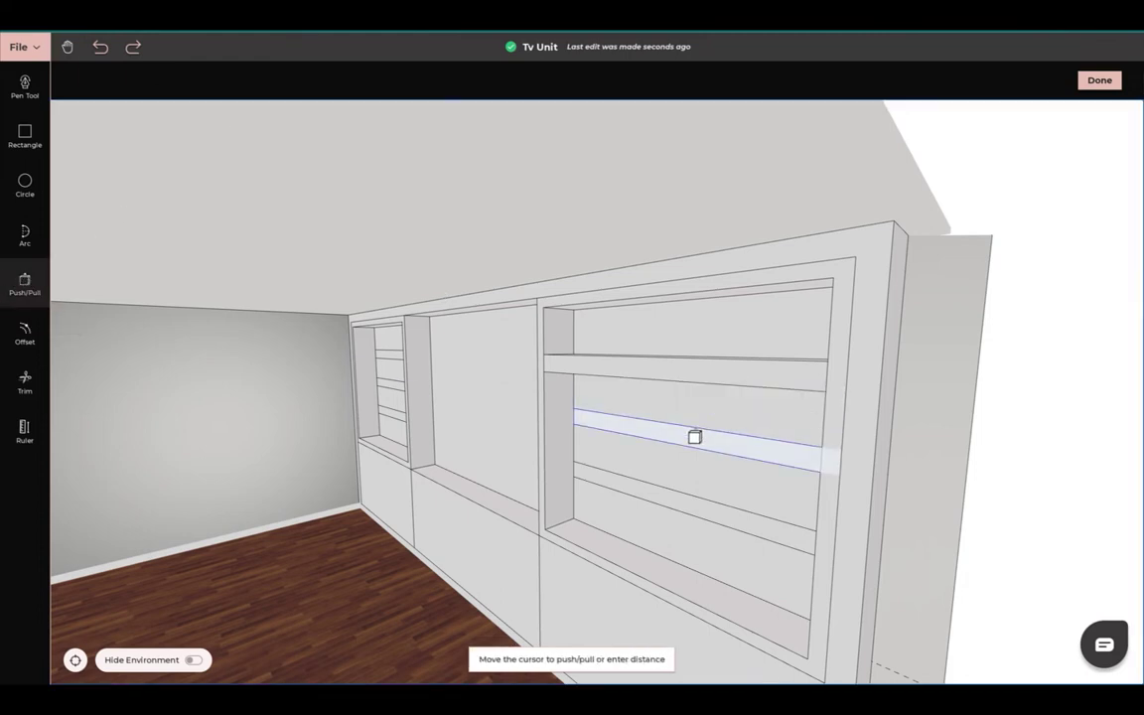
{"action": "type", "text": "8"}
{"action": "key", "text": "Return"}
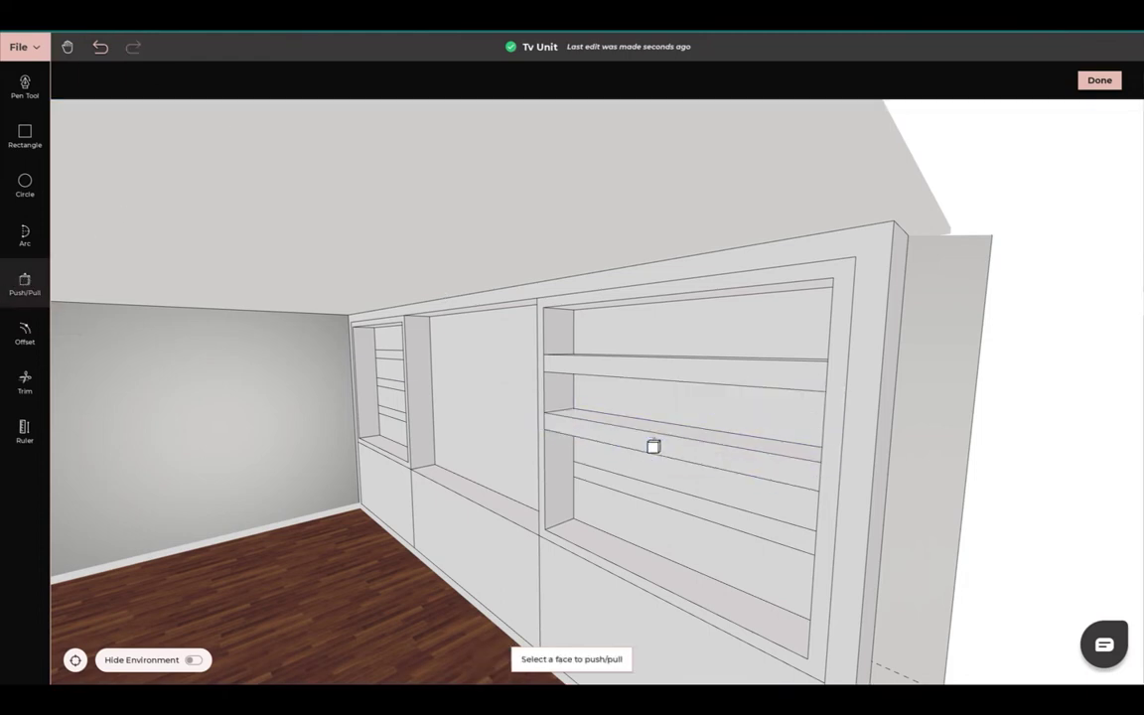
{"action": "left_click", "coordinate": [673, 506]}
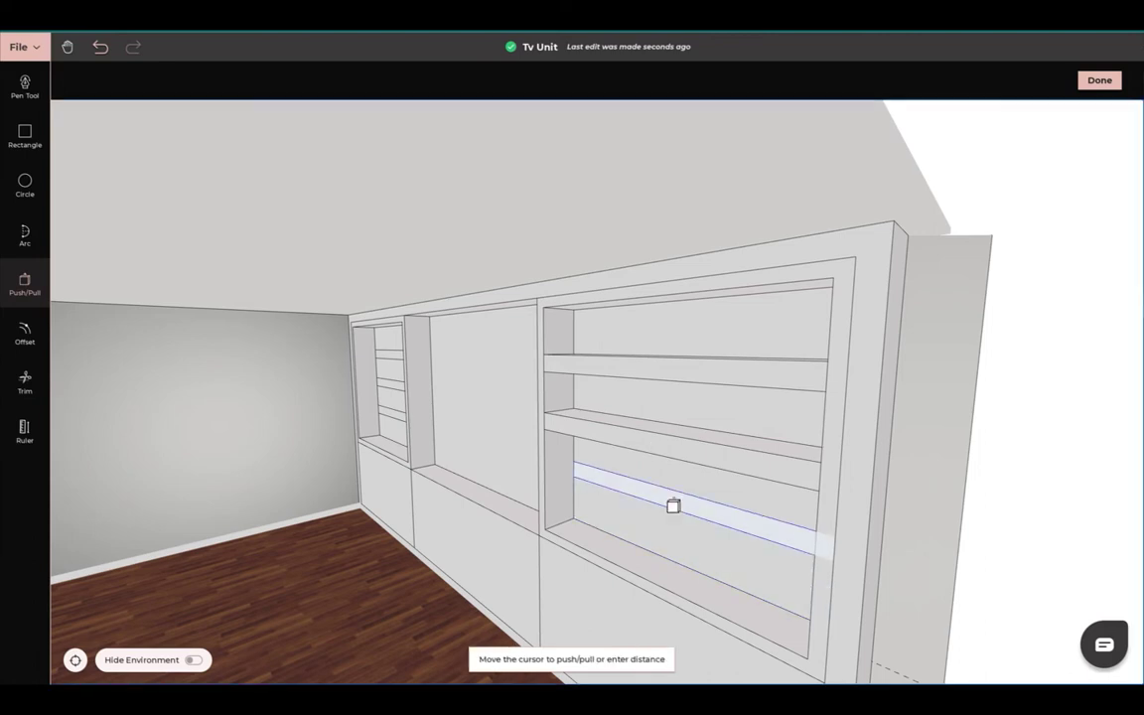
{"action": "type", "text": "8"}
{"action": "key", "text": "Return"}
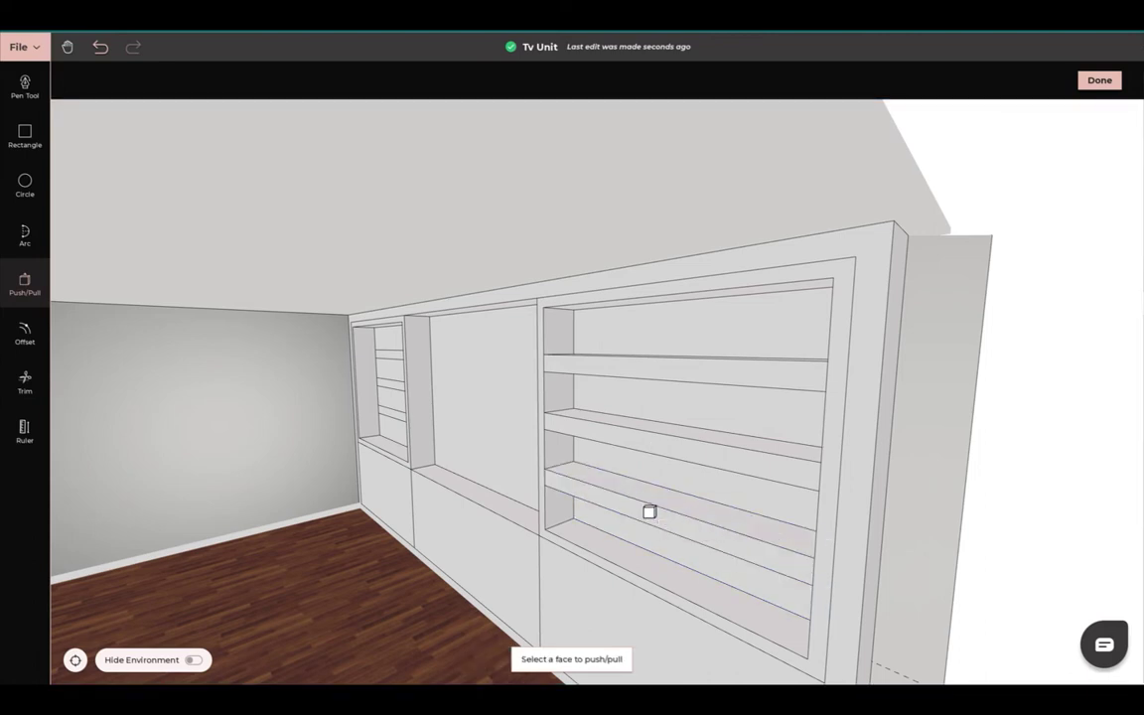
Pull the three left-niche shelf strips out by 1' each
{"action": "middle_click_drag", "start_coordinate": [401, 379], "coordinate": [576, 380]}
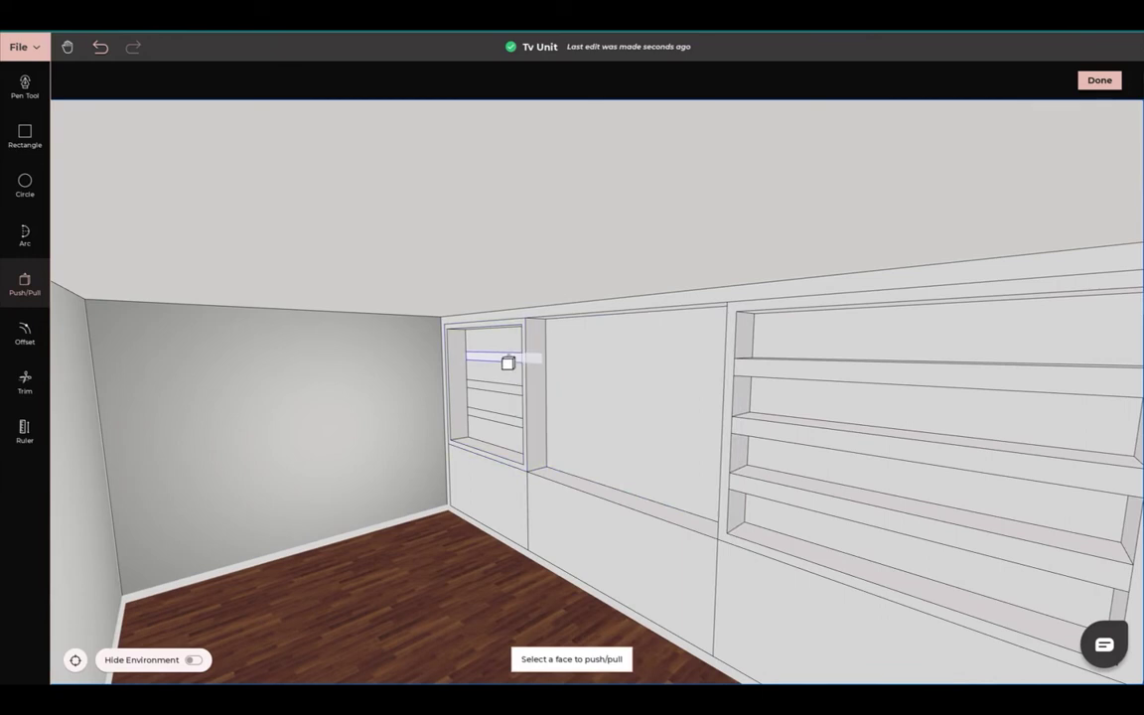
{"action": "left_click", "coordinate": [507, 363]}
{"action": "type", "text": "1'"}
{"action": "key", "text": "Return"}
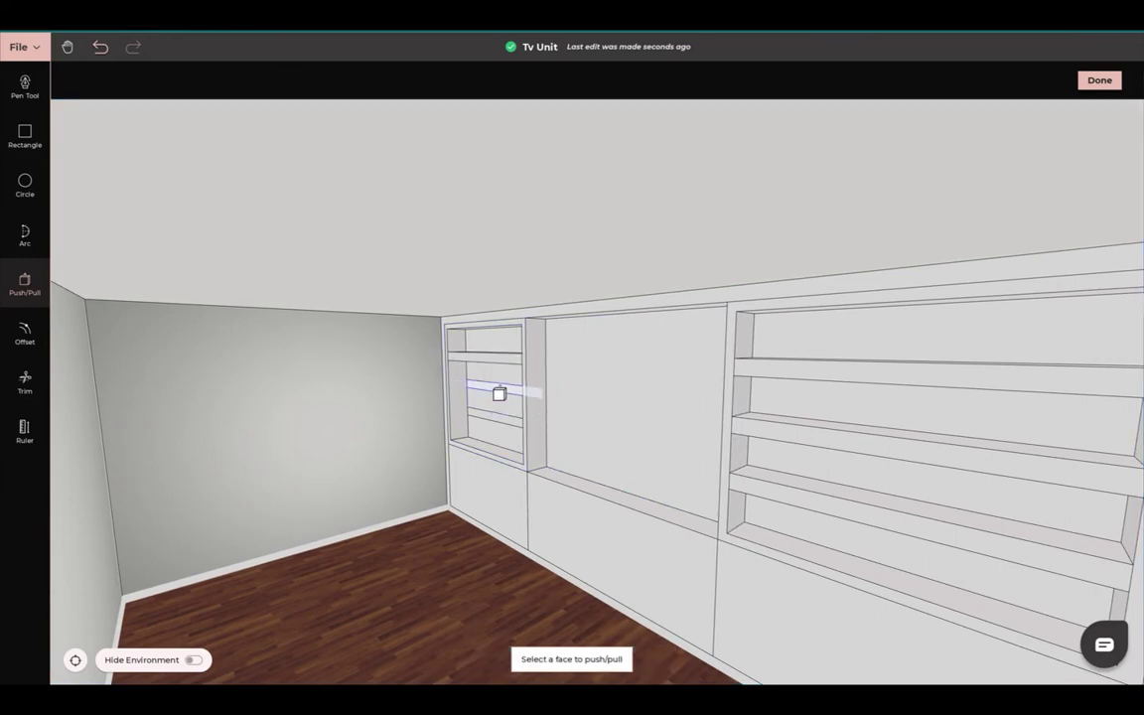
{"action": "left_click", "coordinate": [499, 394]}
{"action": "type", "text": "1'"}
{"action": "key", "text": "Return"}
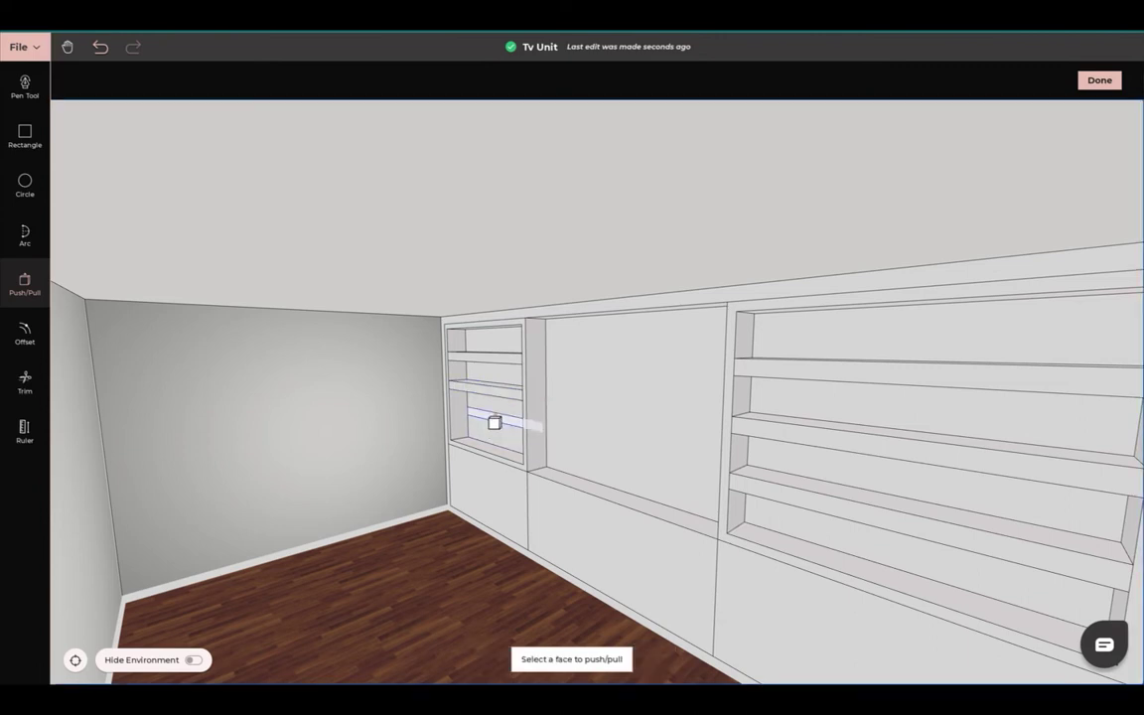
{"action": "left_click", "coordinate": [491, 421]}
{"action": "type", "text": "1"}
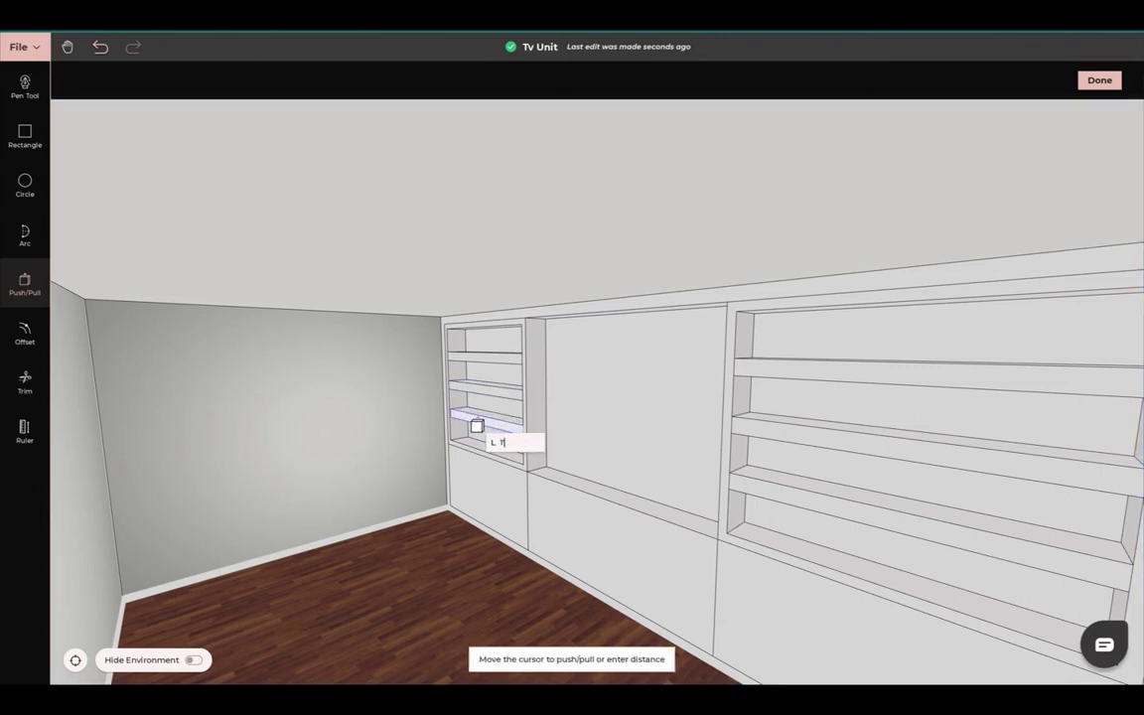
{"action": "type", "text": "'"}
{"action": "key", "text": "Return"}
{"action": "key", "text": "Escape"}
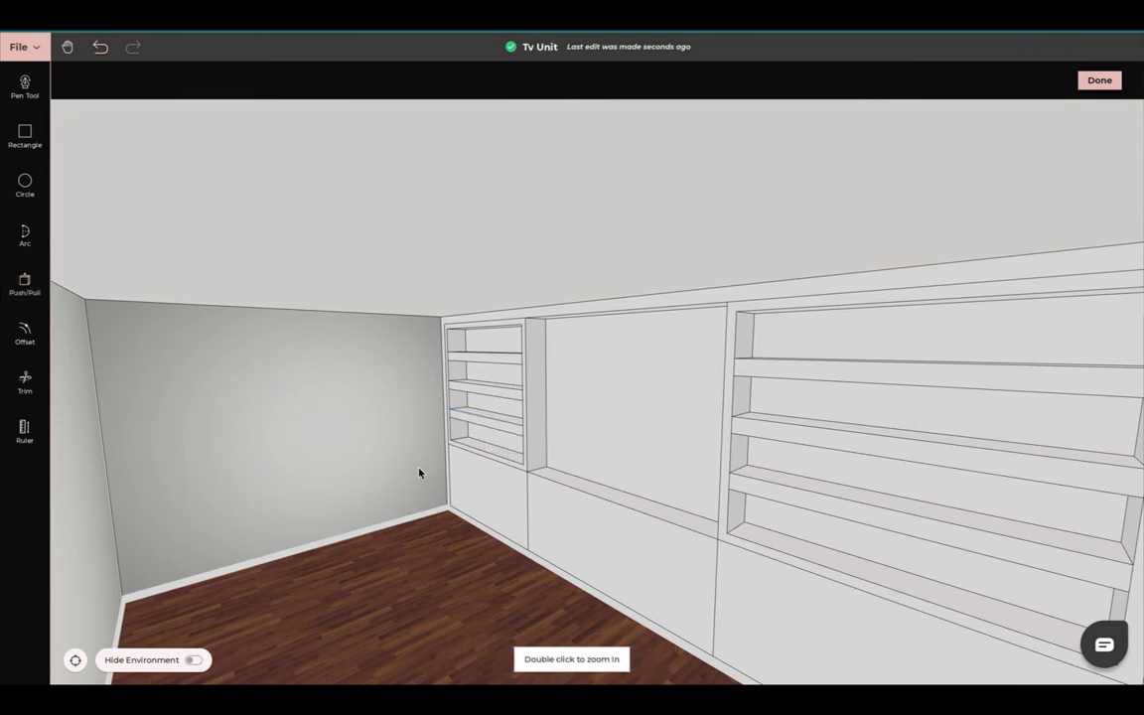
Orbit, pan and zoom so the shelved TV unit fills the window head-on
{"action": "left_click_drag", "start_coordinate": [424, 473], "coordinate": [482, 466]}
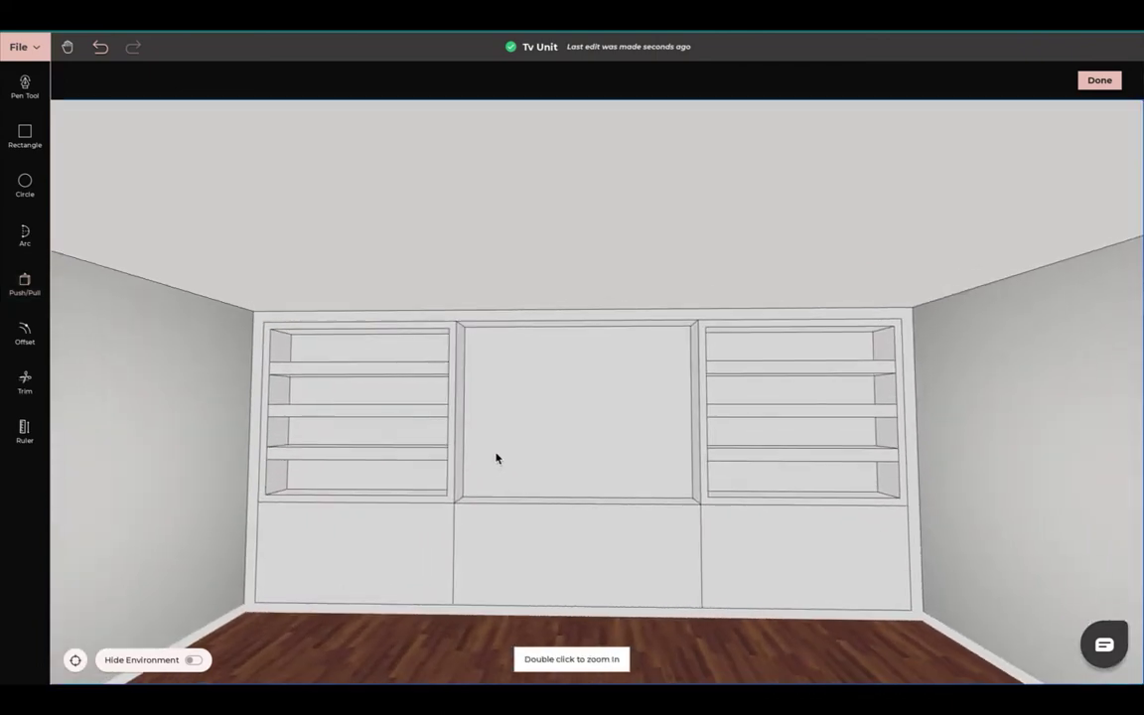
{"action": "left_click_drag", "start_coordinate": [539, 449], "coordinate": [513, 439]}
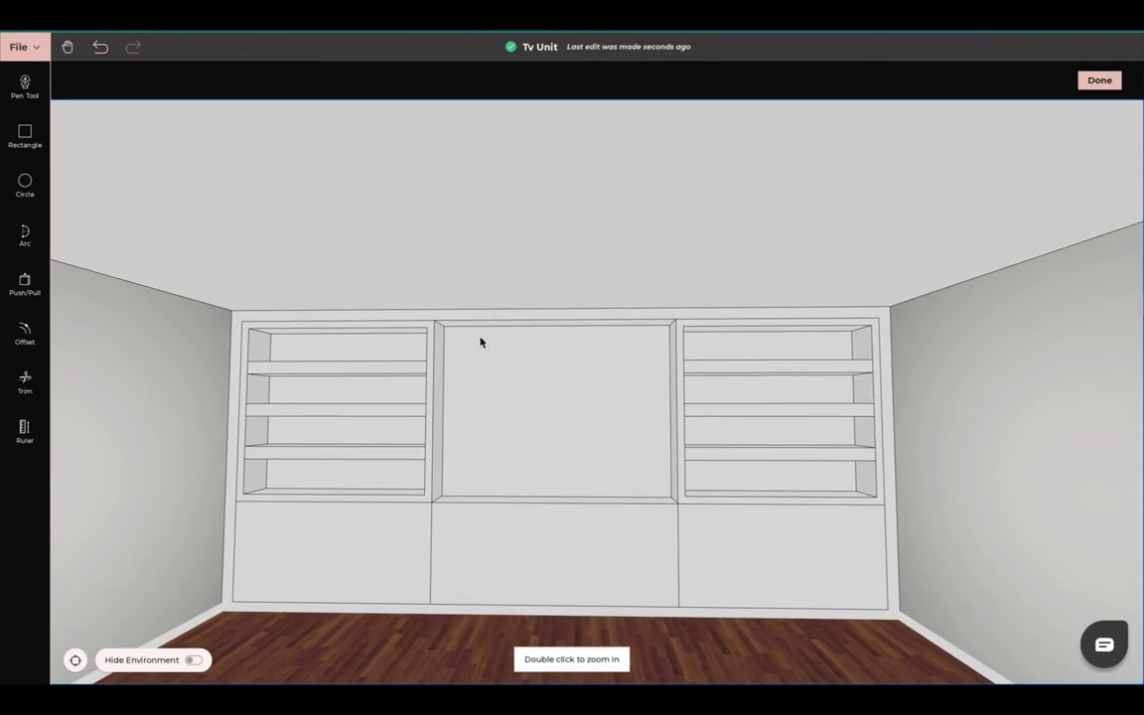
{"action": "left_click_drag", "start_coordinate": [608, 421], "coordinate": [638, 350]}
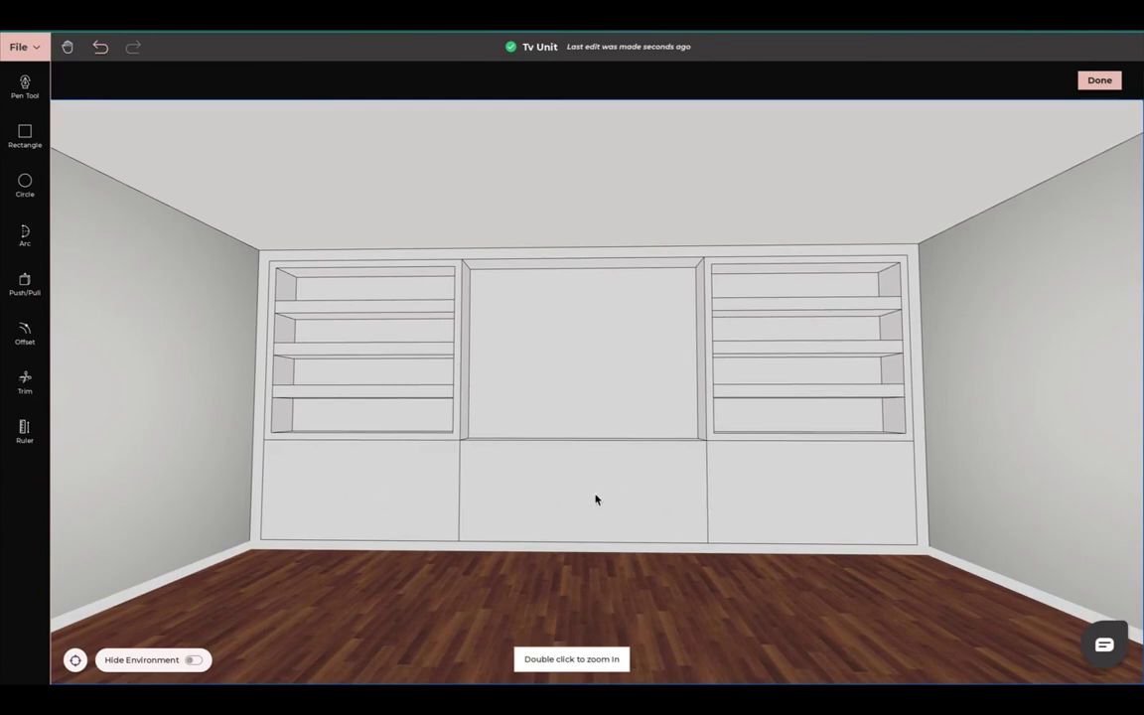
{"action": "scroll", "coordinate": [396, 483], "scroll_direction": "up", "scroll_amount": 3}
{"action": "left_click_drag", "start_coordinate": [396, 483], "coordinate": [465, 472]}
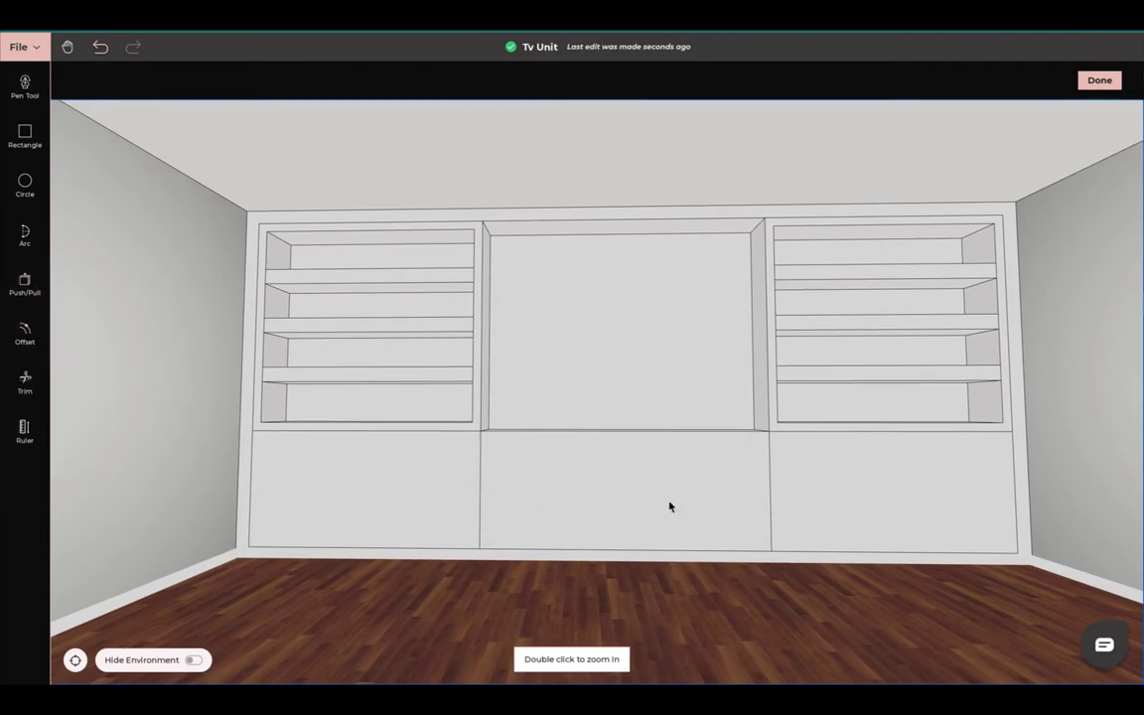
Measure with the Ruler from the lower cabinets' top edge to mid-height on their side, placing a guide
{"action": "left_click", "coordinate": [27, 435]}
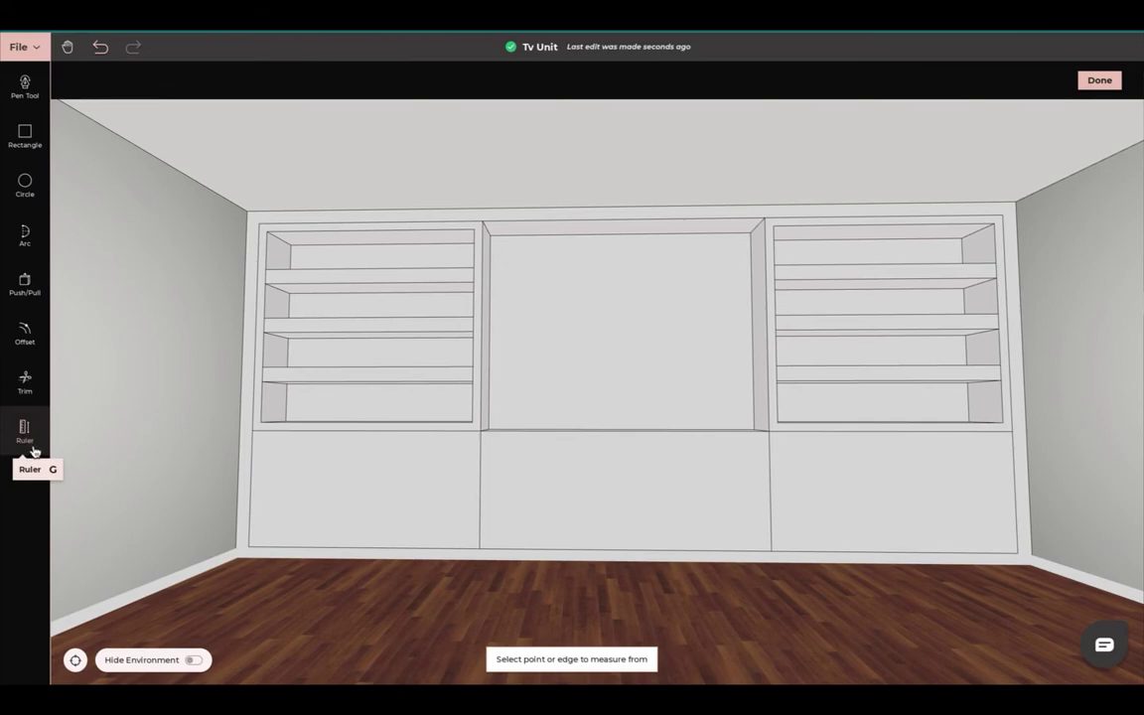
{"action": "left_click", "coordinate": [363, 429]}
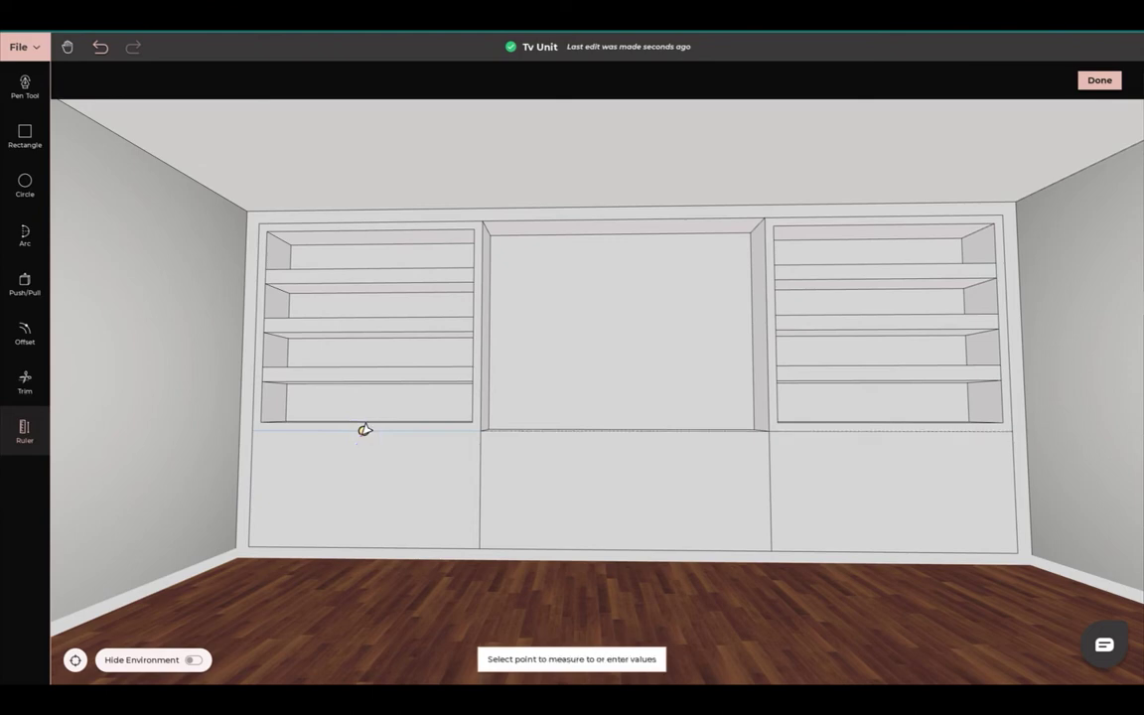
{"action": "left_click", "coordinate": [252, 485]}
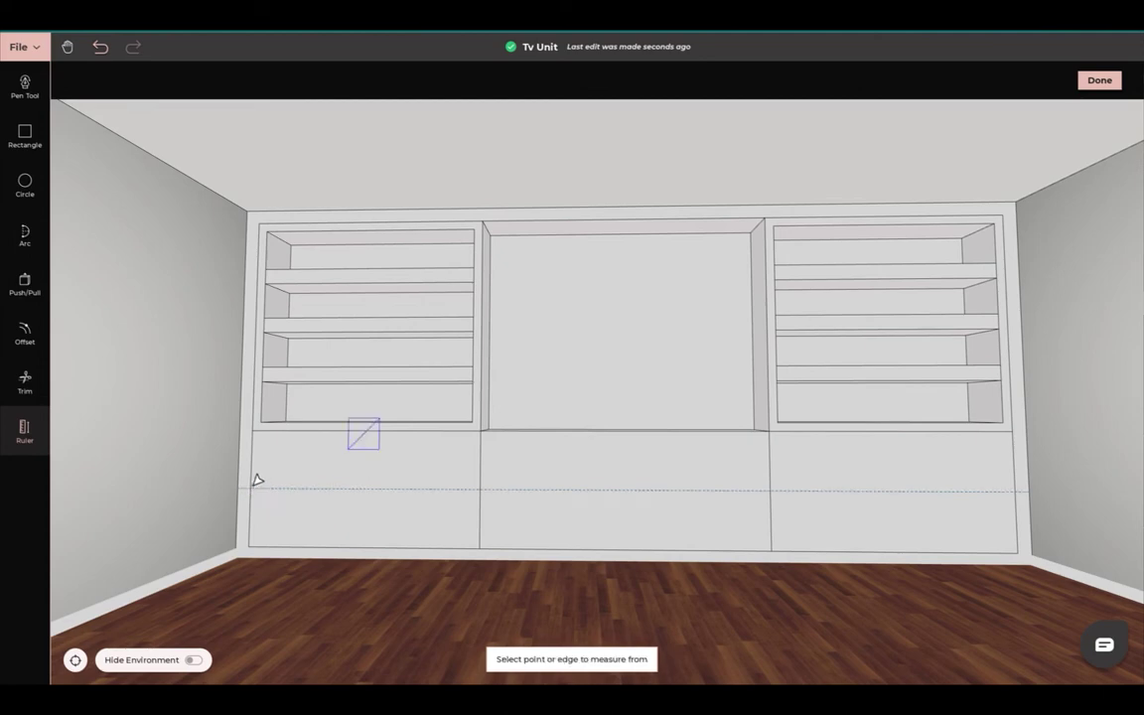
Draw a pen line along the mid-height guide from its left end to the cabinets' right edge
{"action": "left_click", "coordinate": [24, 81]}
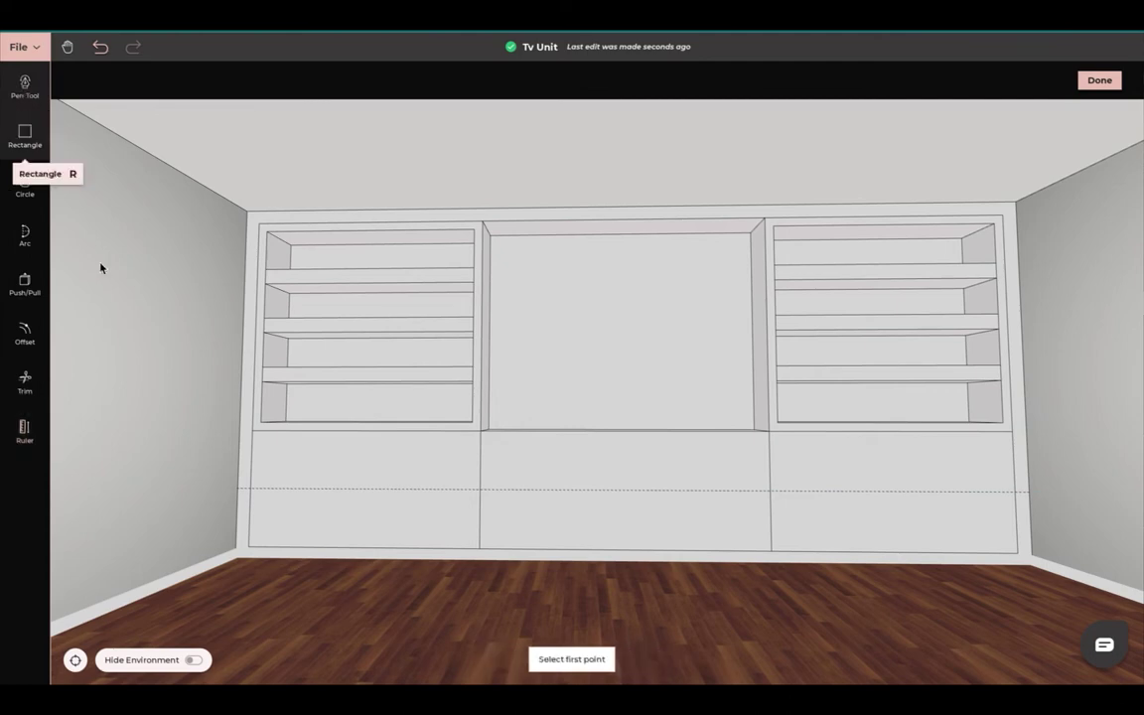
{"action": "left_click", "coordinate": [250, 488]}
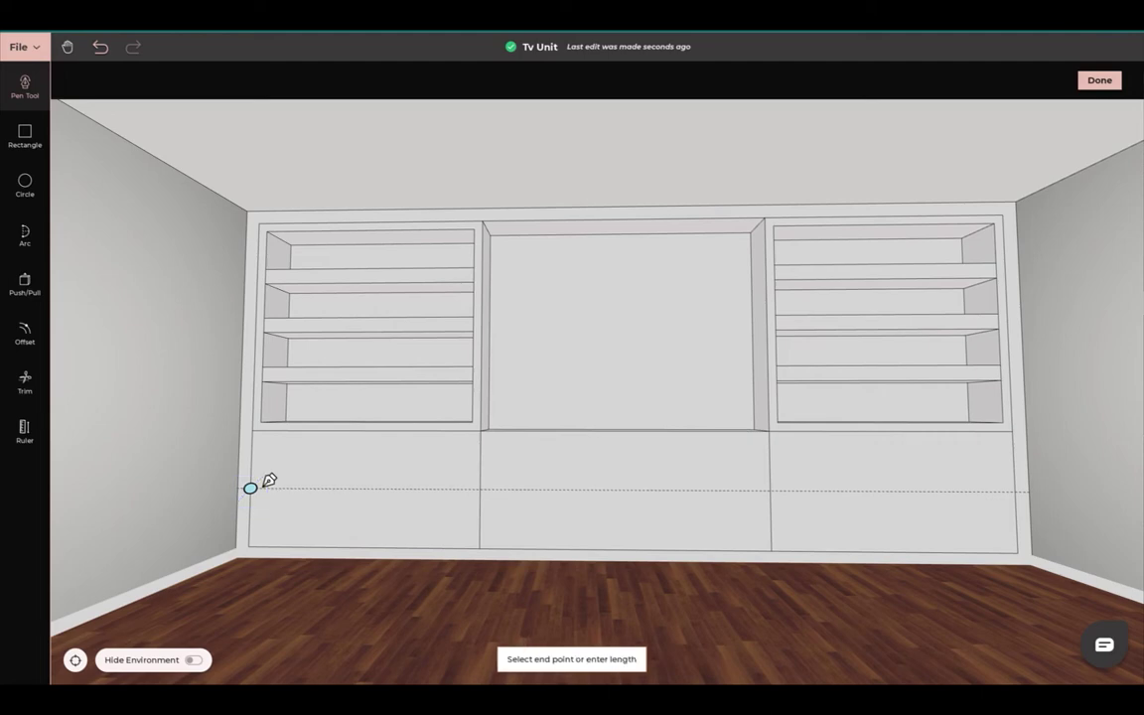
{"action": "left_click", "coordinate": [1004, 490]}
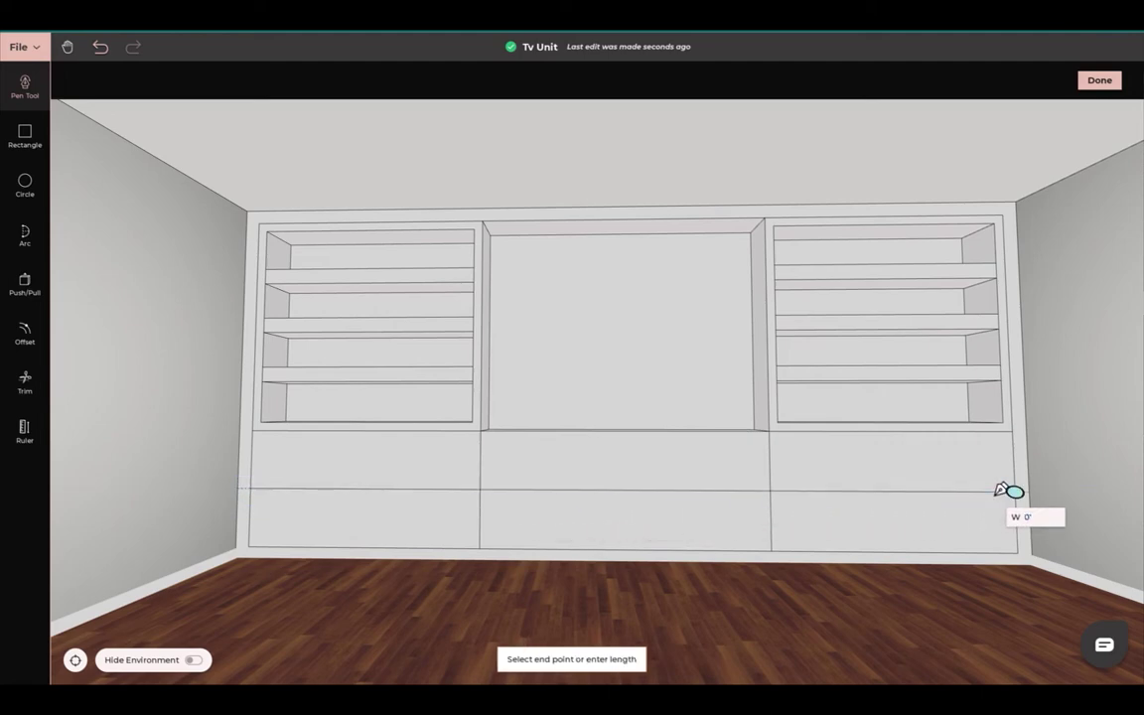
{"action": "scroll", "coordinate": [682, 451], "scroll_direction": "down", "scroll_amount": 3}
{"action": "key", "text": "Escape"}
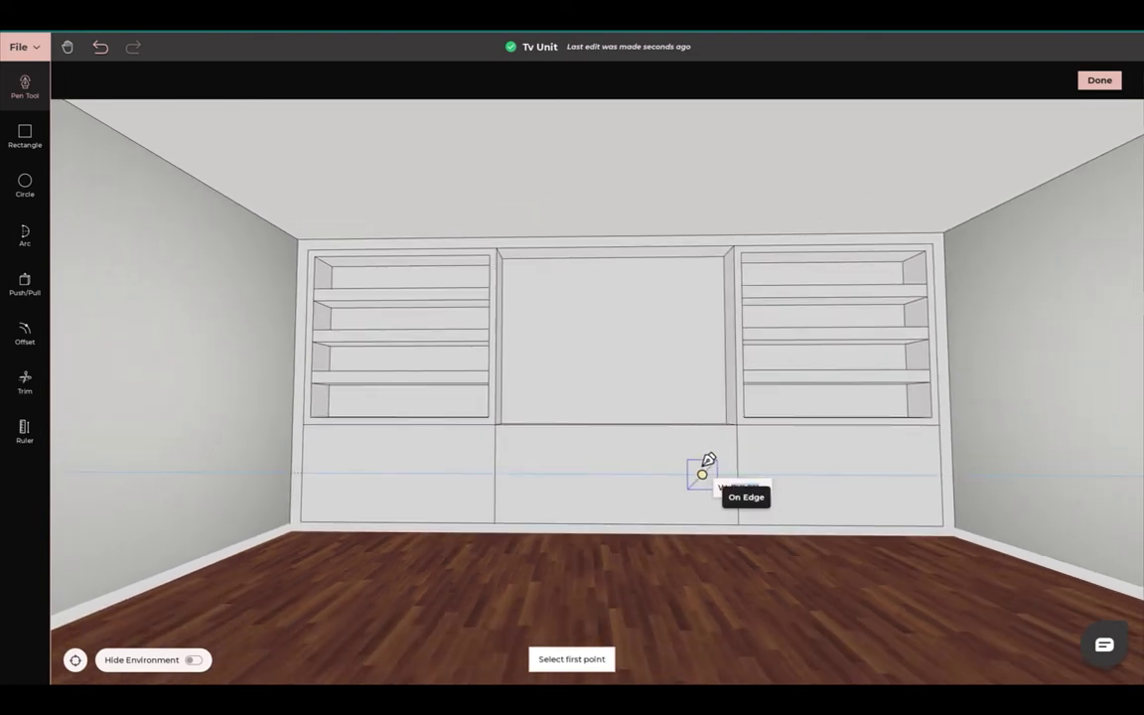
{"action": "key", "text": "Escape"}
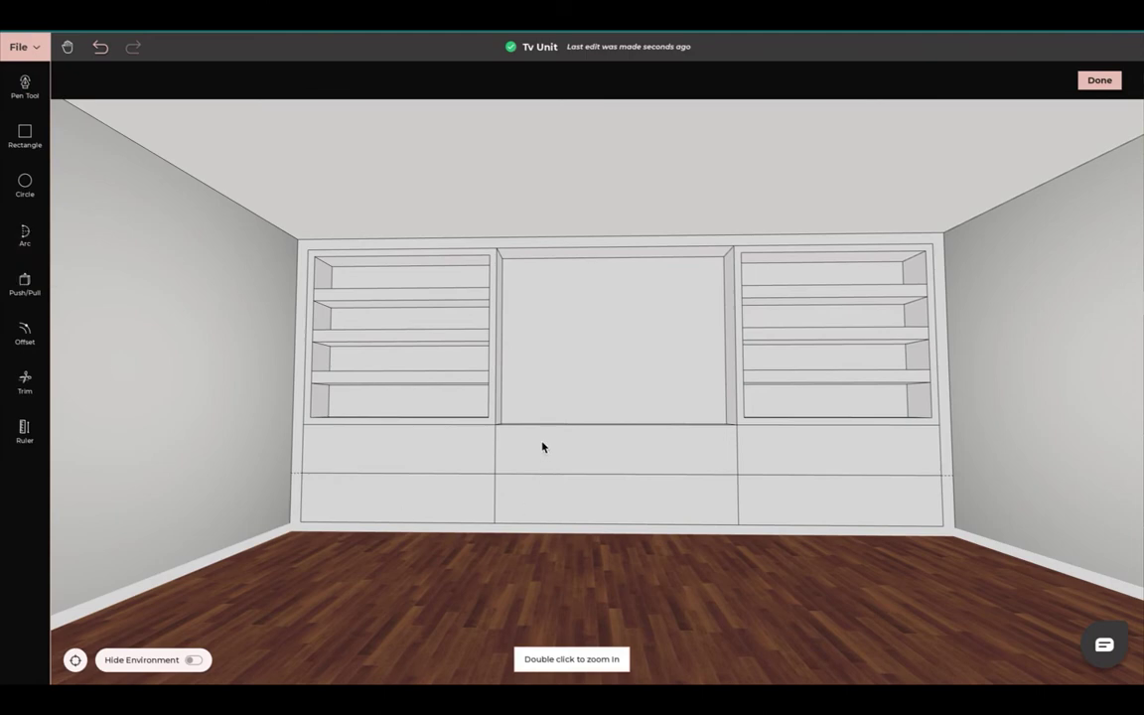
Trim away the split line segment crossing the middle lower cabinet
{"action": "left_click", "coordinate": [30, 383]}
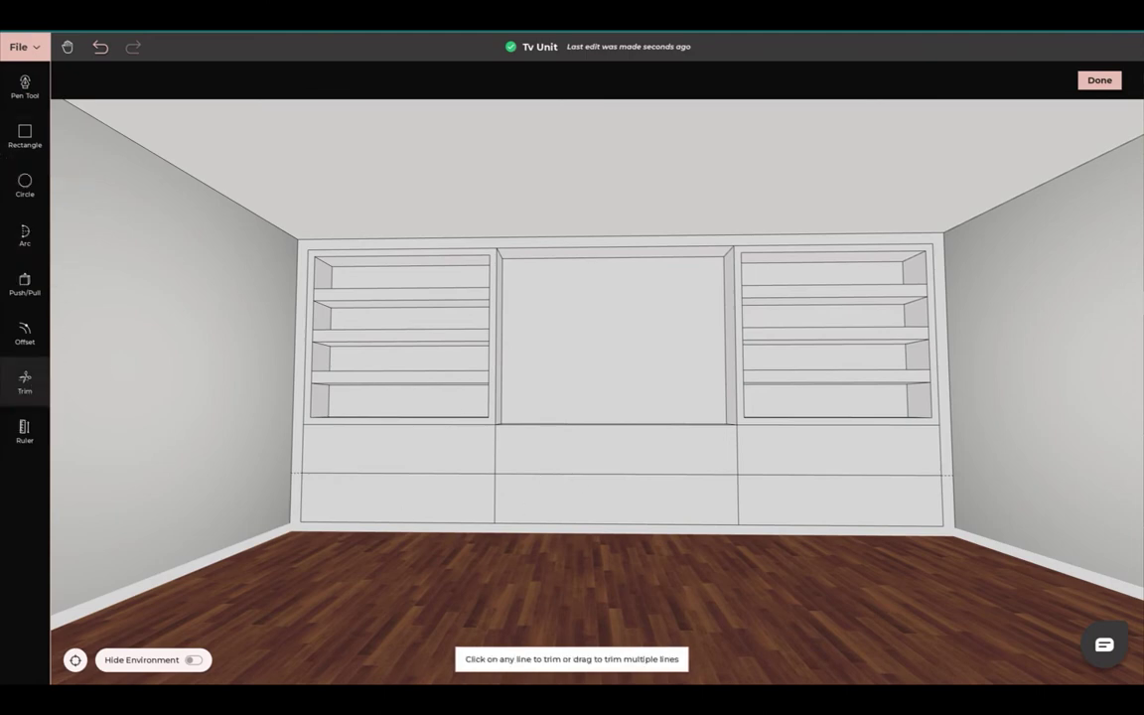
{"action": "left_click", "coordinate": [642, 472]}
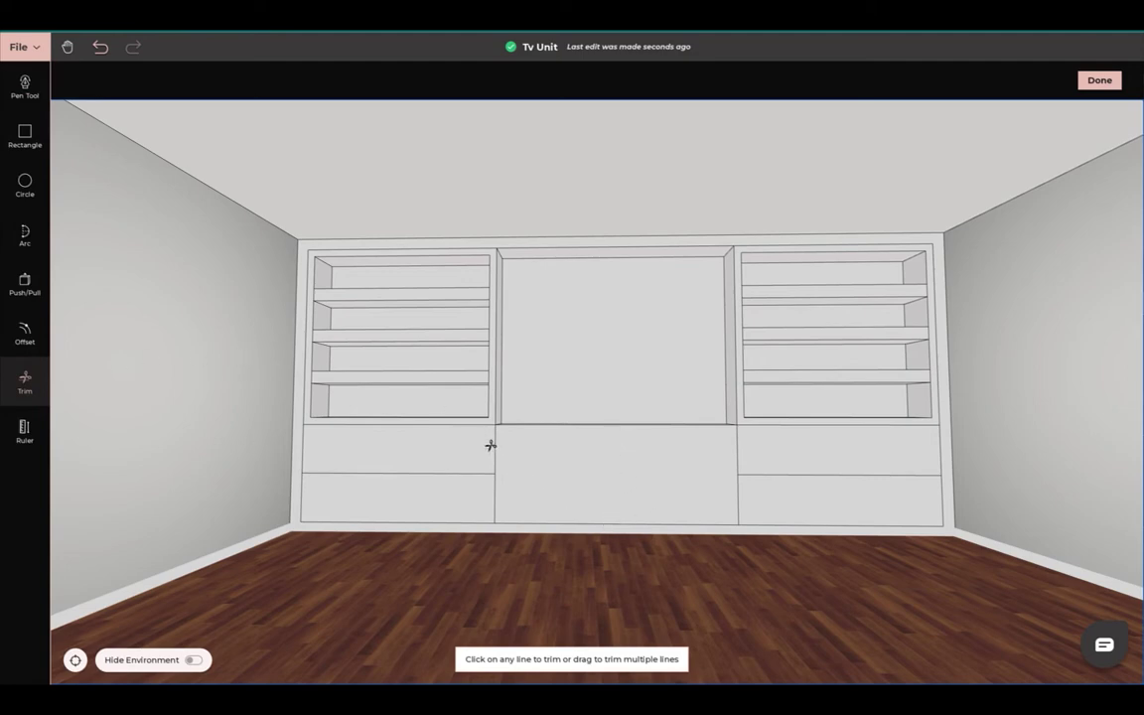
{"action": "left_click", "coordinate": [25, 429]}
Mark the centre cabinet's top-edge midpoint and draw a vertical divider from it to the bottom edge
{"action": "left_click", "coordinate": [495, 447]}
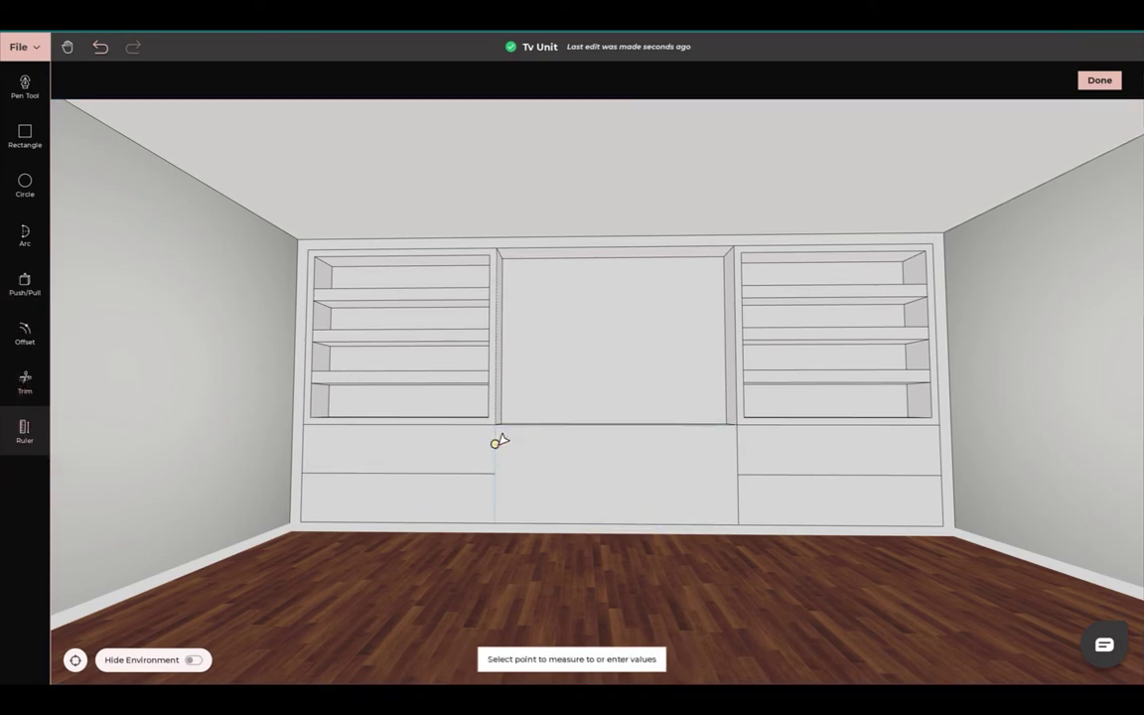
{"action": "left_click", "coordinate": [617, 424]}
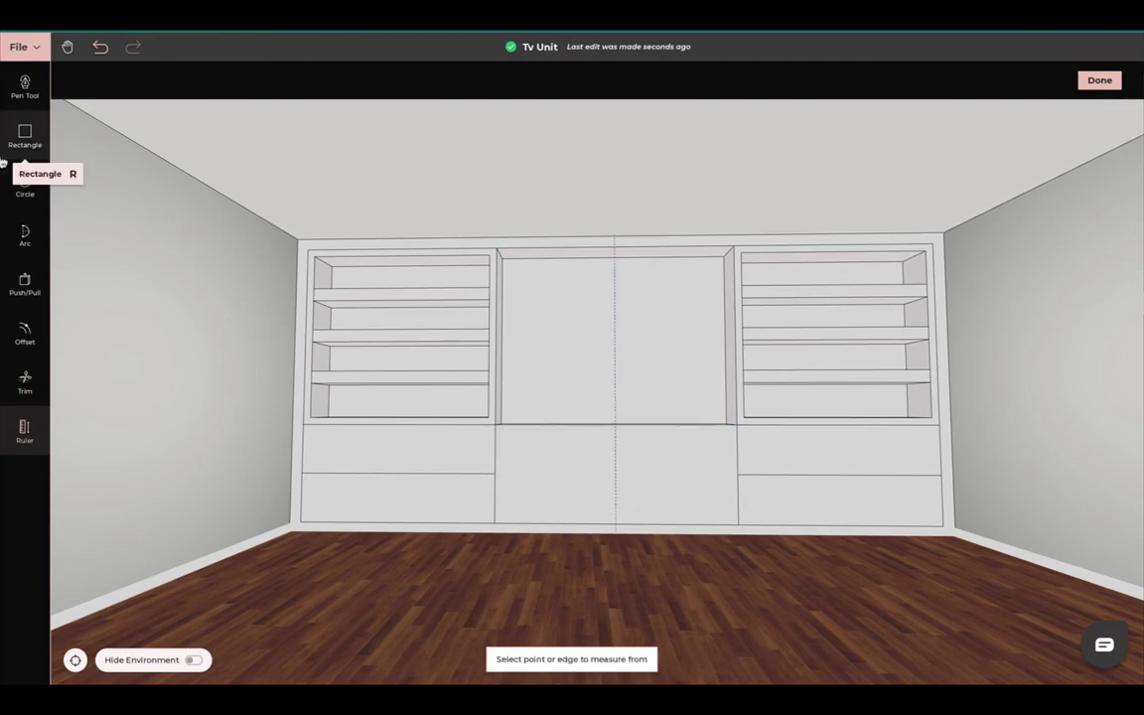
{"action": "left_click", "coordinate": [17, 99]}
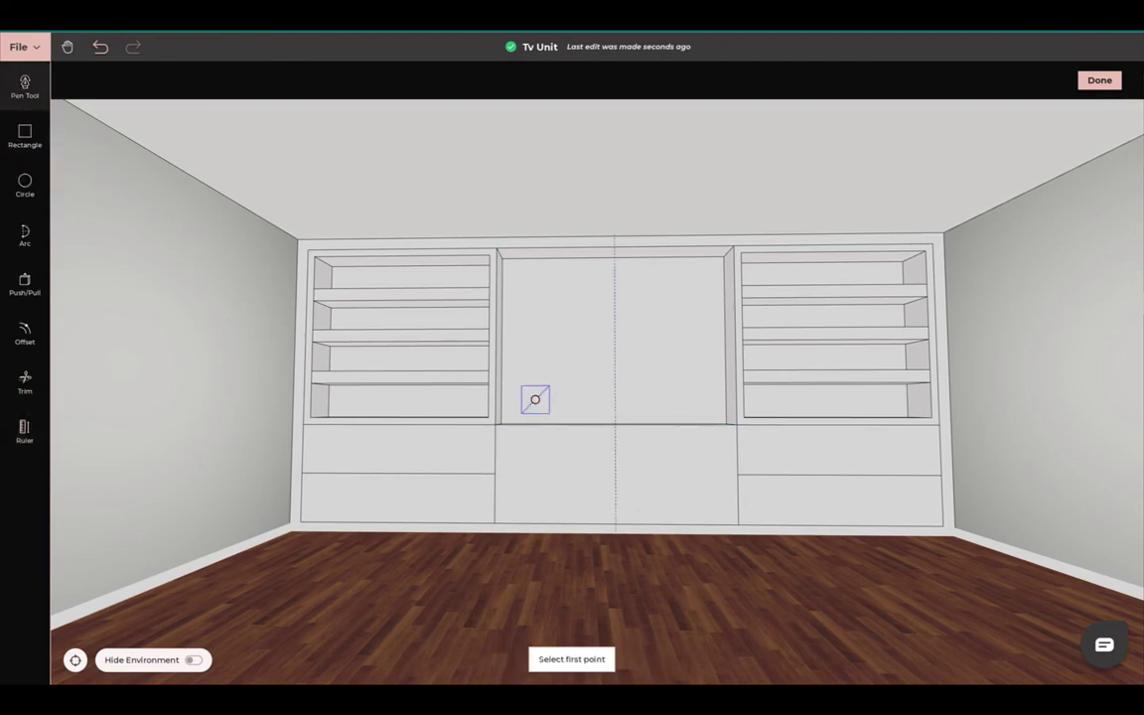
{"action": "left_click", "coordinate": [617, 424]}
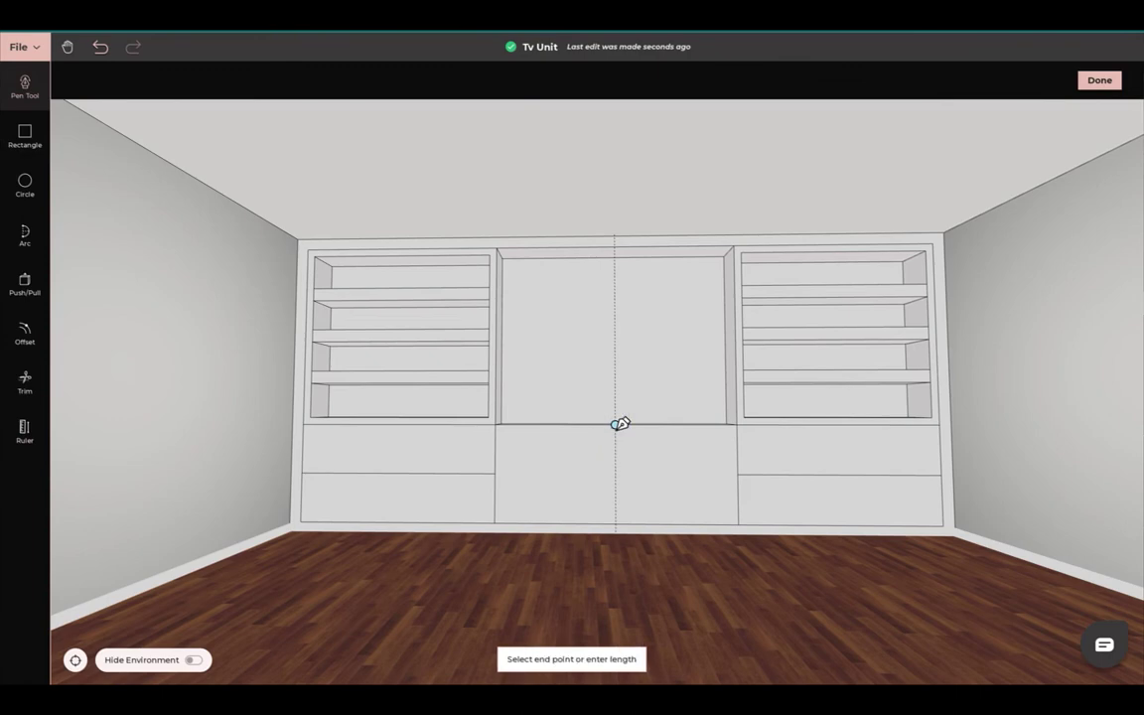
{"action": "left_click", "coordinate": [615, 523]}
{"action": "scroll", "coordinate": [586, 442], "scroll_direction": "down", "scroll_amount": 3}
{"action": "key", "text": "Escape"}
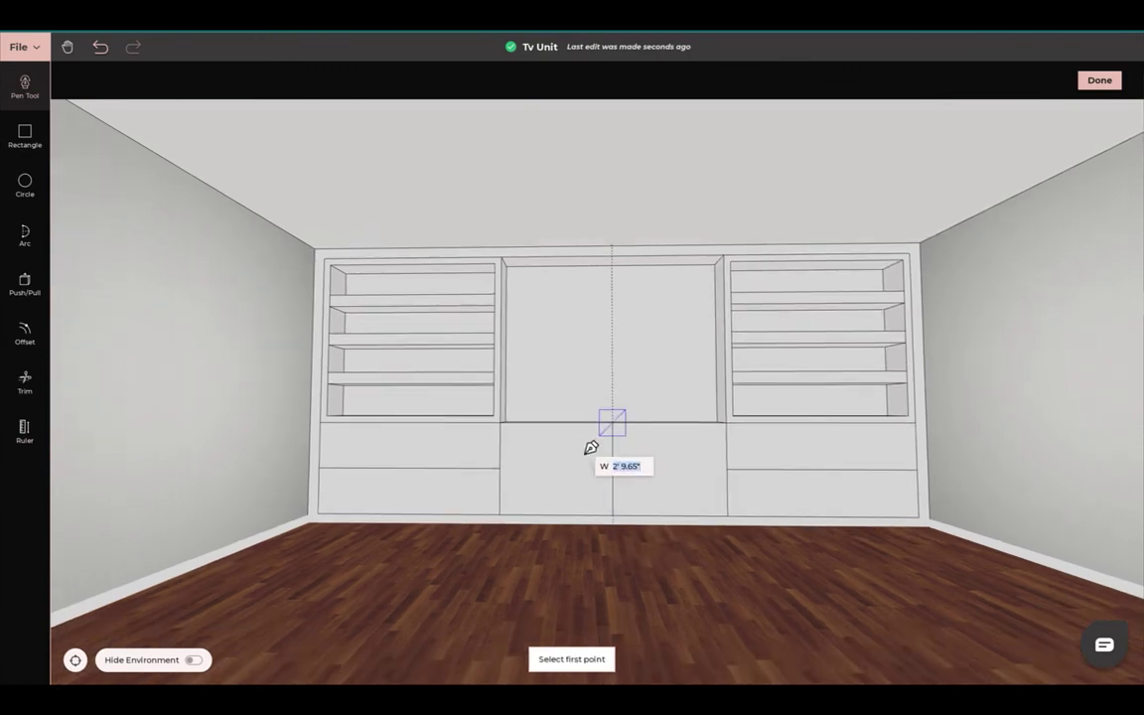
{"action": "key", "text": "Escape"}
{"action": "scroll", "coordinate": [470, 465], "scroll_direction": "up", "scroll_amount": 2}
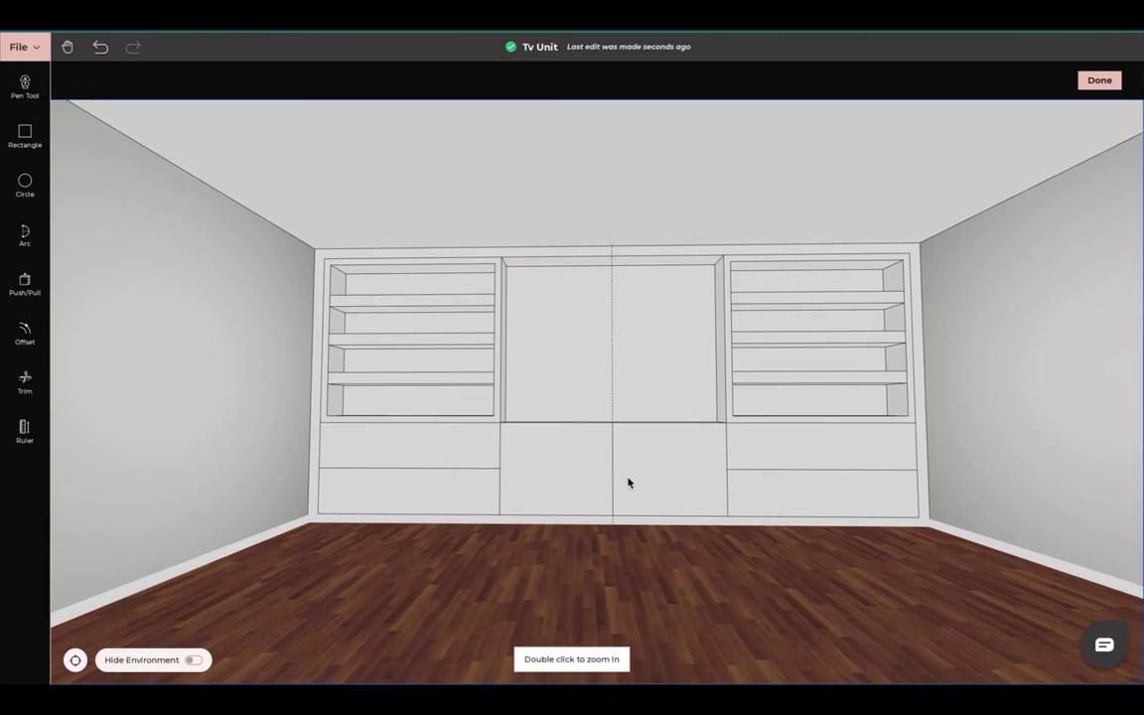
{"action": "left_click_drag", "start_coordinate": [628, 480], "coordinate": [628, 490]}
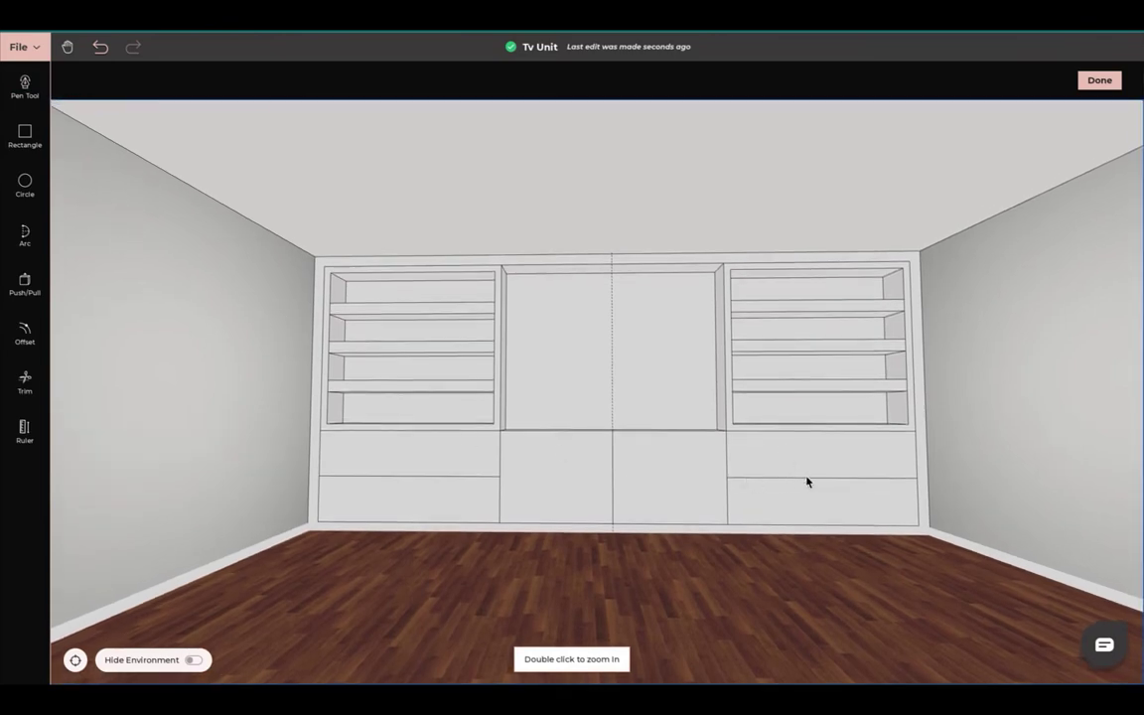
Offset the four side drawer faces inward: 2 on the left drawers, 2.42 on the right
{"action": "left_click", "coordinate": [21, 332]}
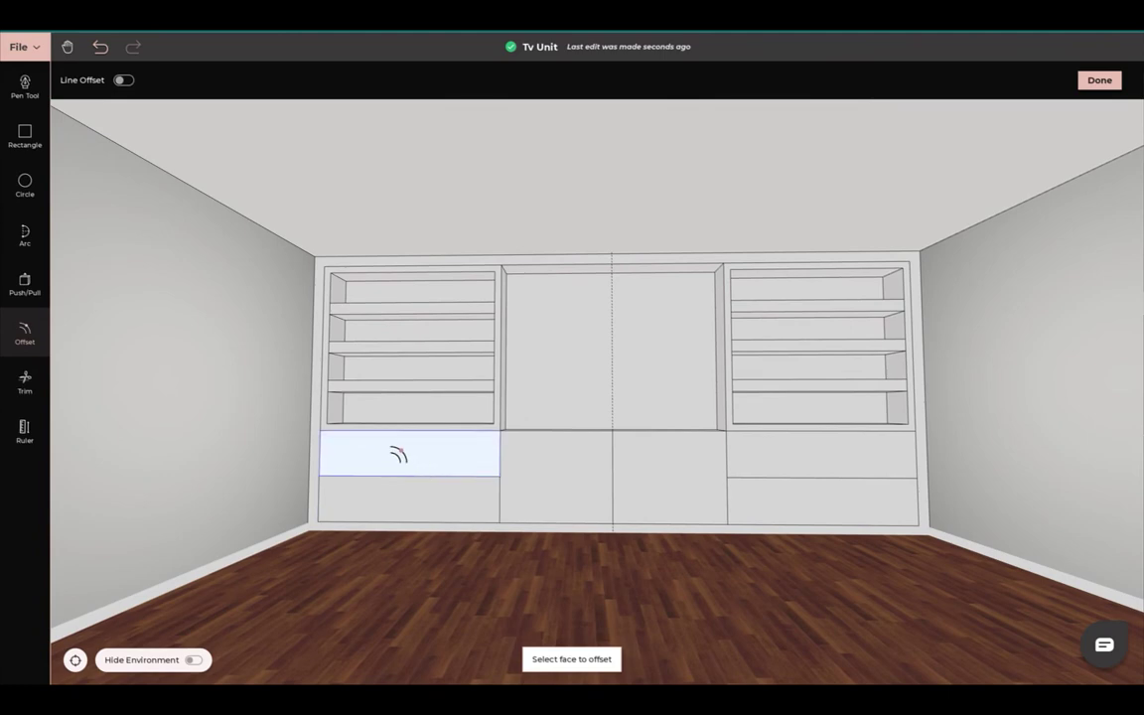
{"action": "left_click", "coordinate": [397, 455]}
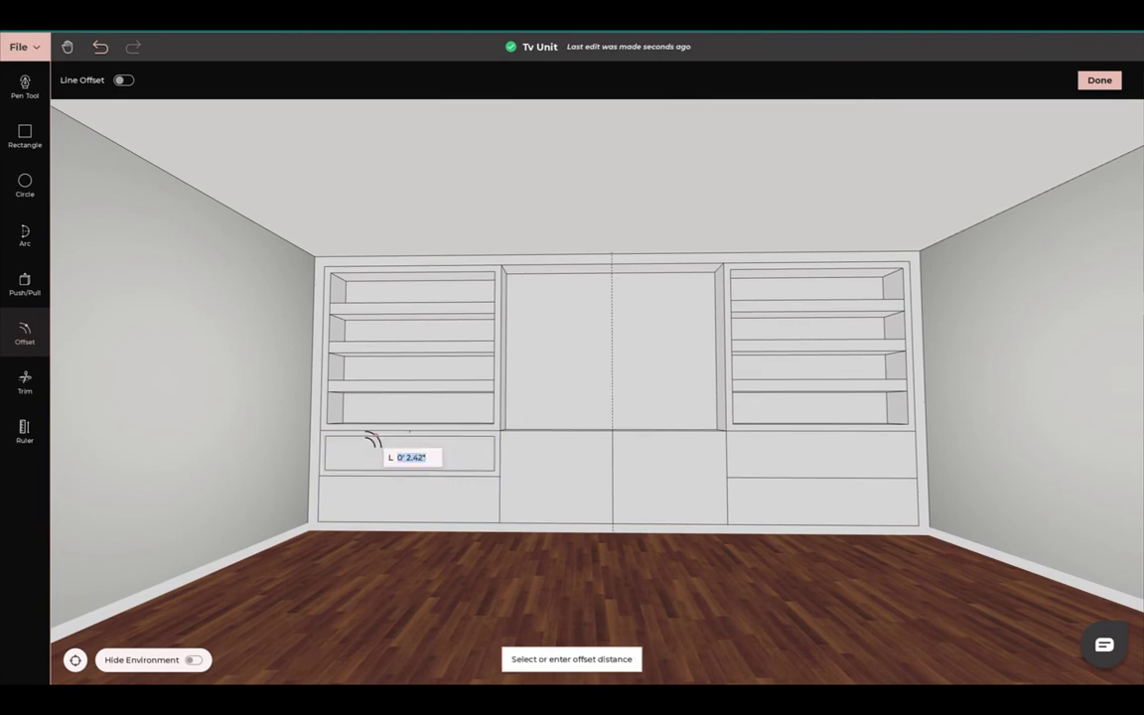
{"action": "type", "text": "2' NaN"}
{"action": "key", "text": "Return"}
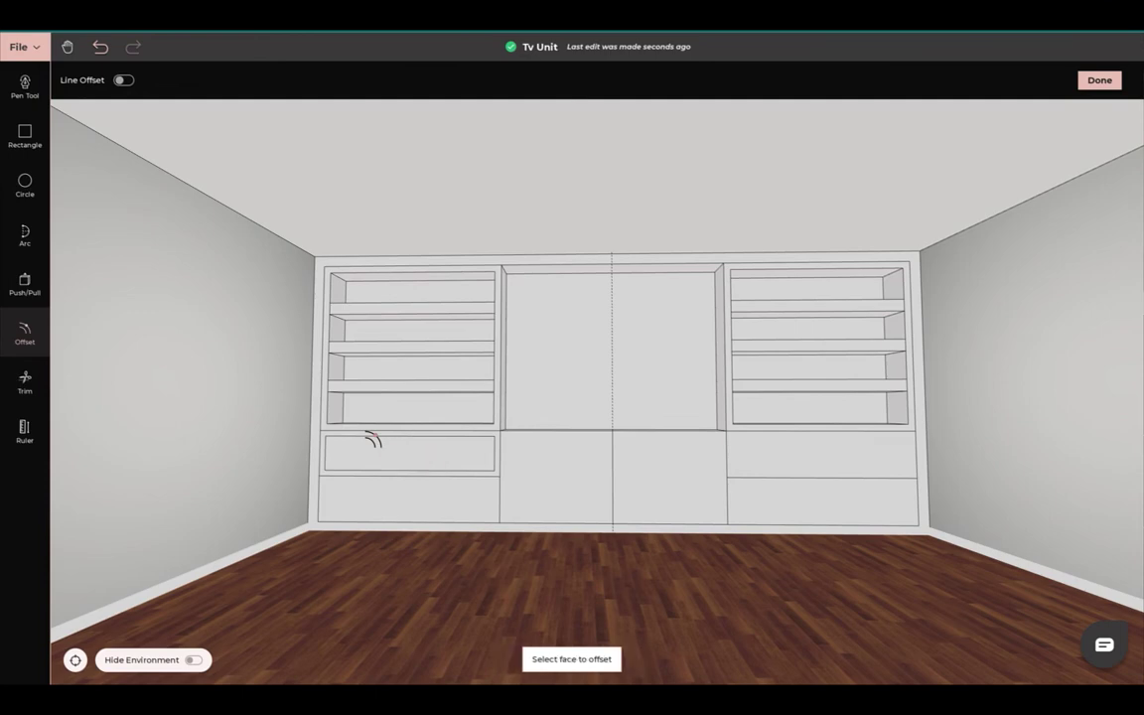
{"action": "left_click", "coordinate": [379, 502]}
{"action": "type", "text": "2.42'"}
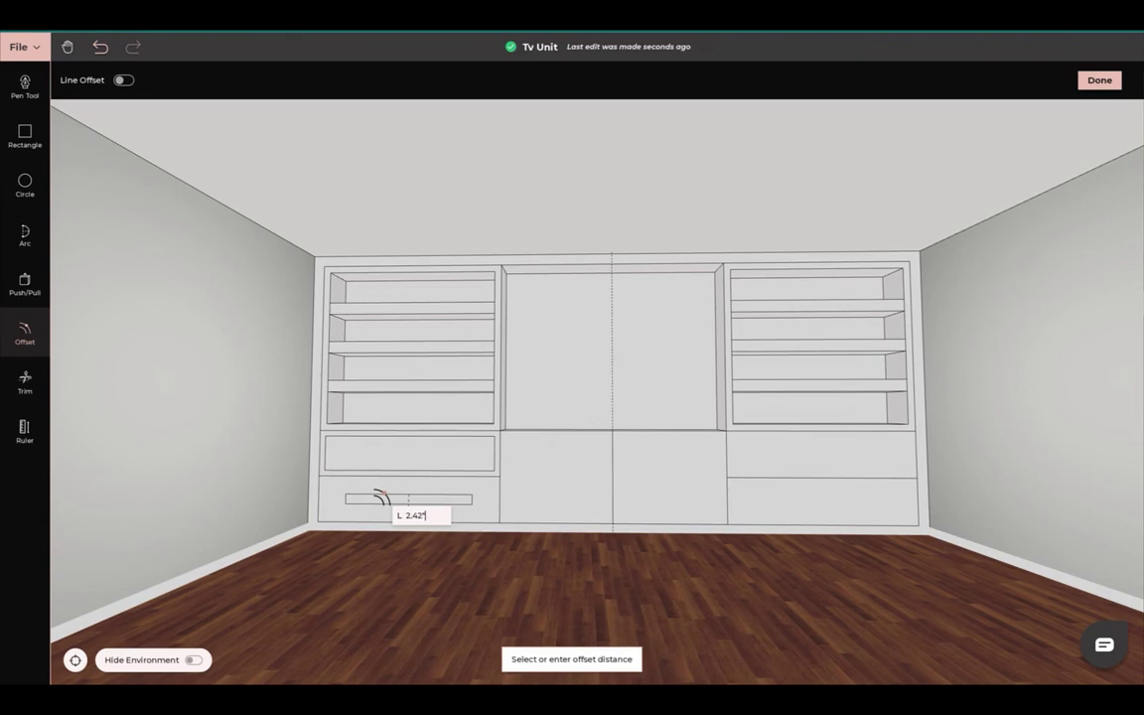
{"action": "key", "text": "Return"}
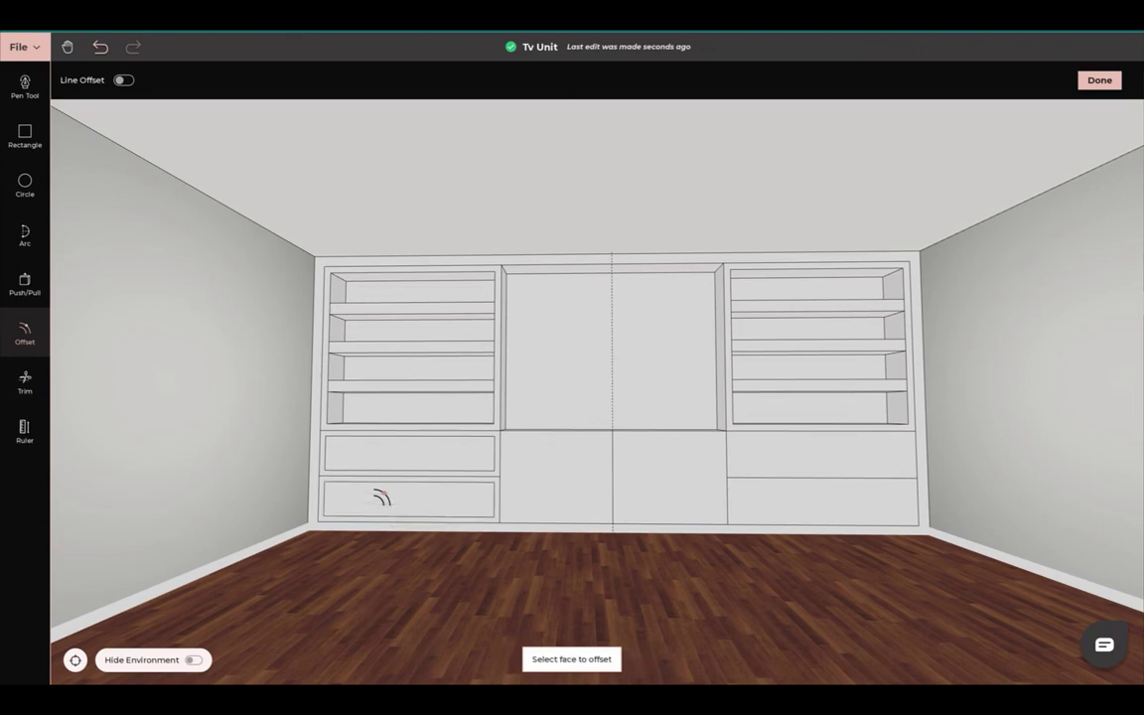
{"action": "left_click", "coordinate": [823, 453]}
{"action": "type", "text": "2"}
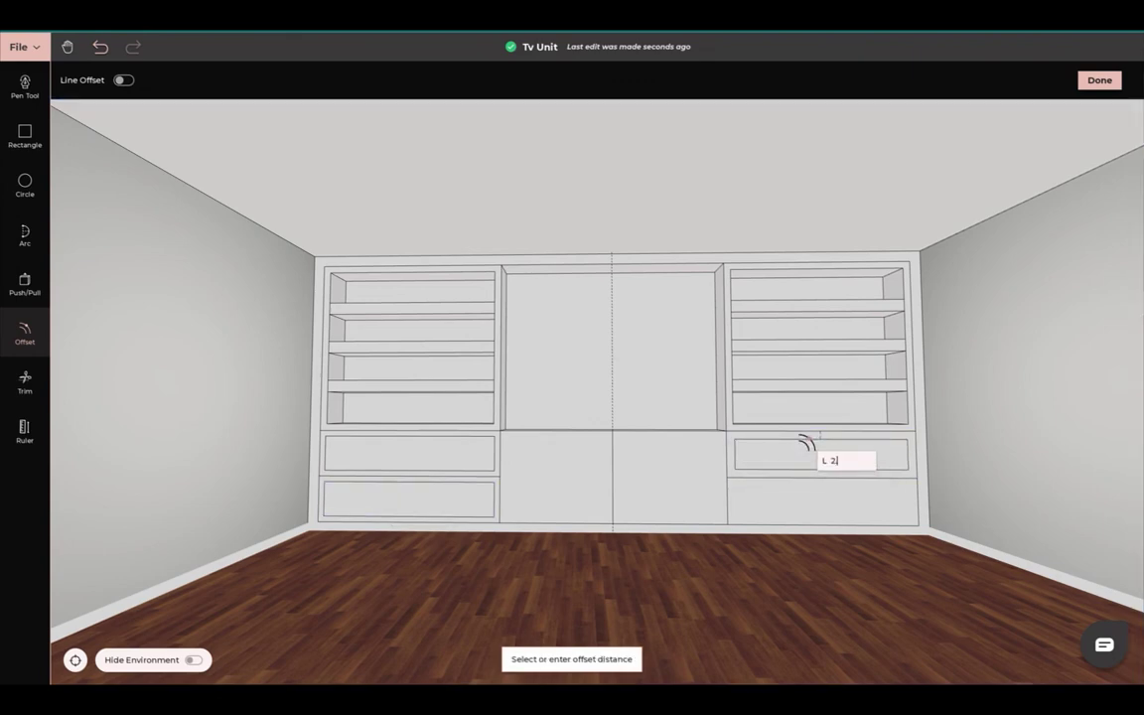
{"action": "type", "text": ".42"}
{"action": "key", "text": "Return"}
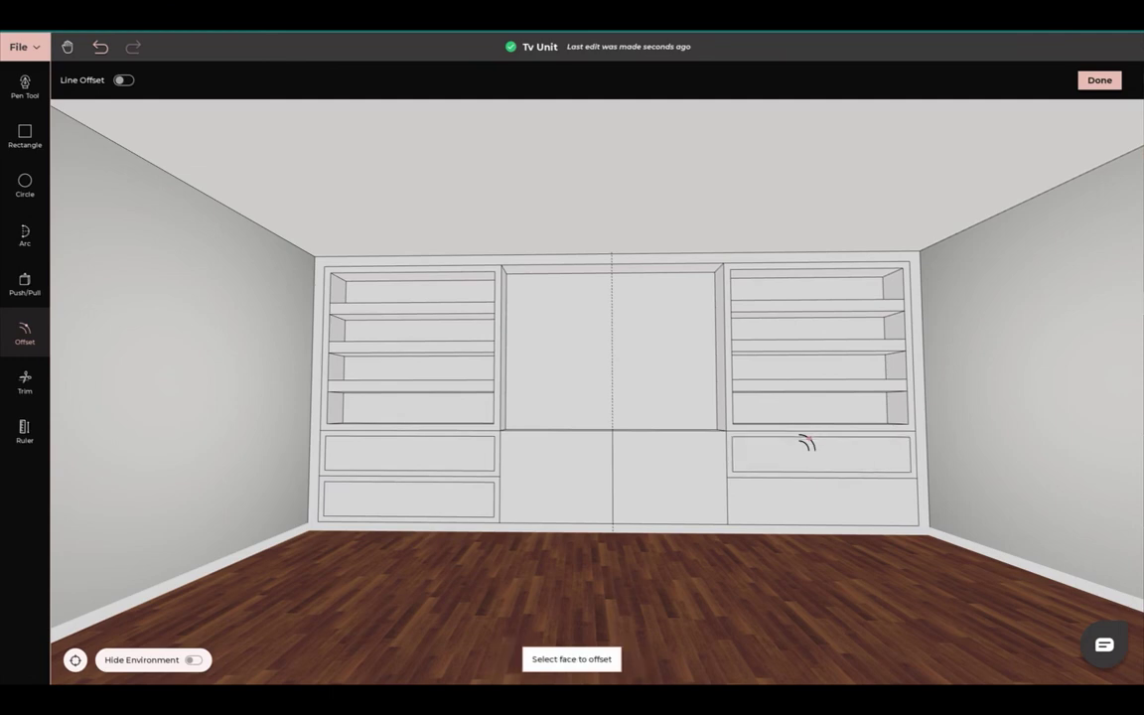
{"action": "left_click", "coordinate": [822, 486]}
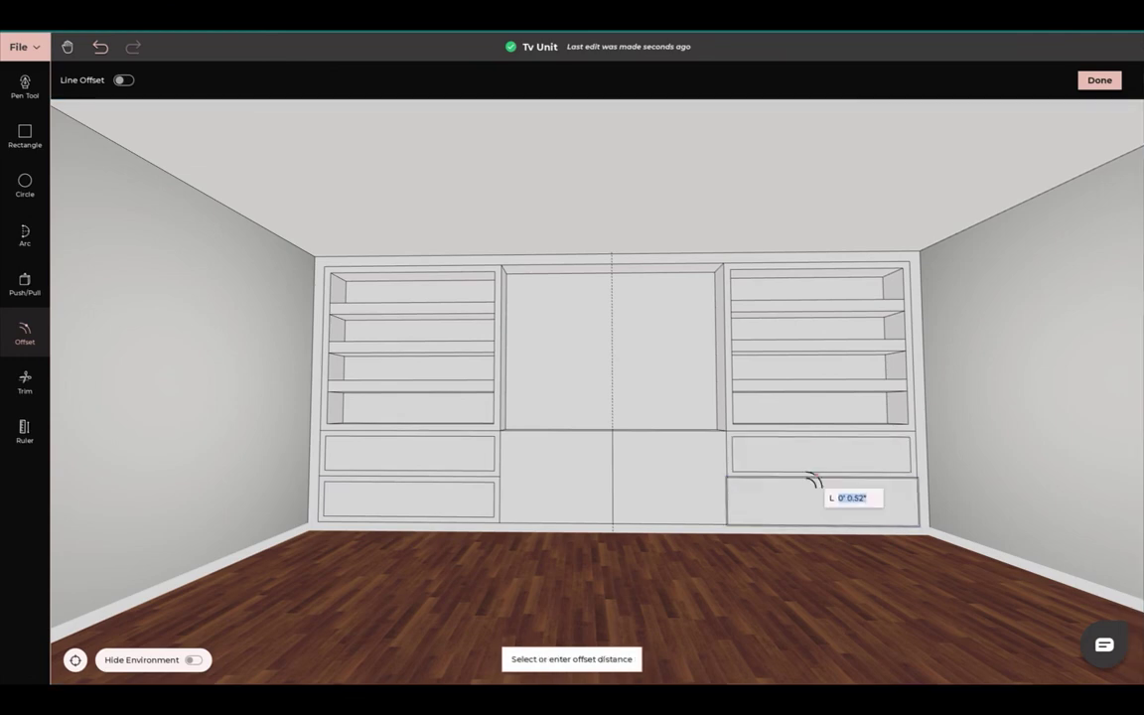
{"action": "type", "text": "2"}
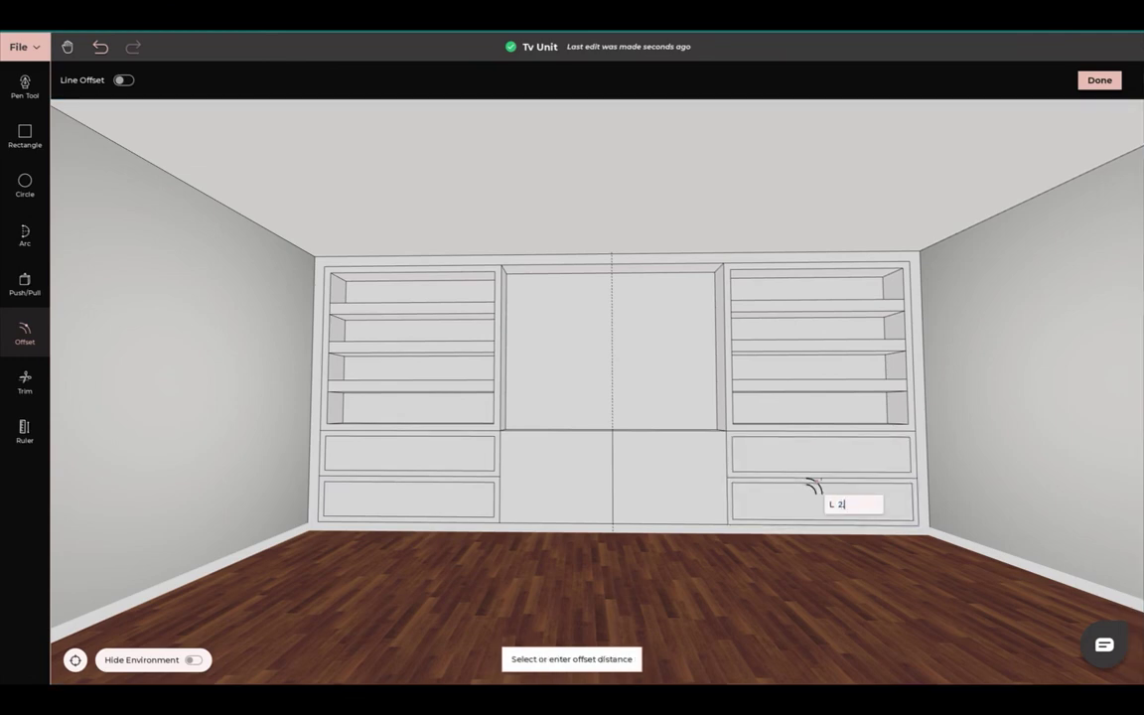
{"action": "type", "text": ".42"}
{"action": "key", "text": "Return"}
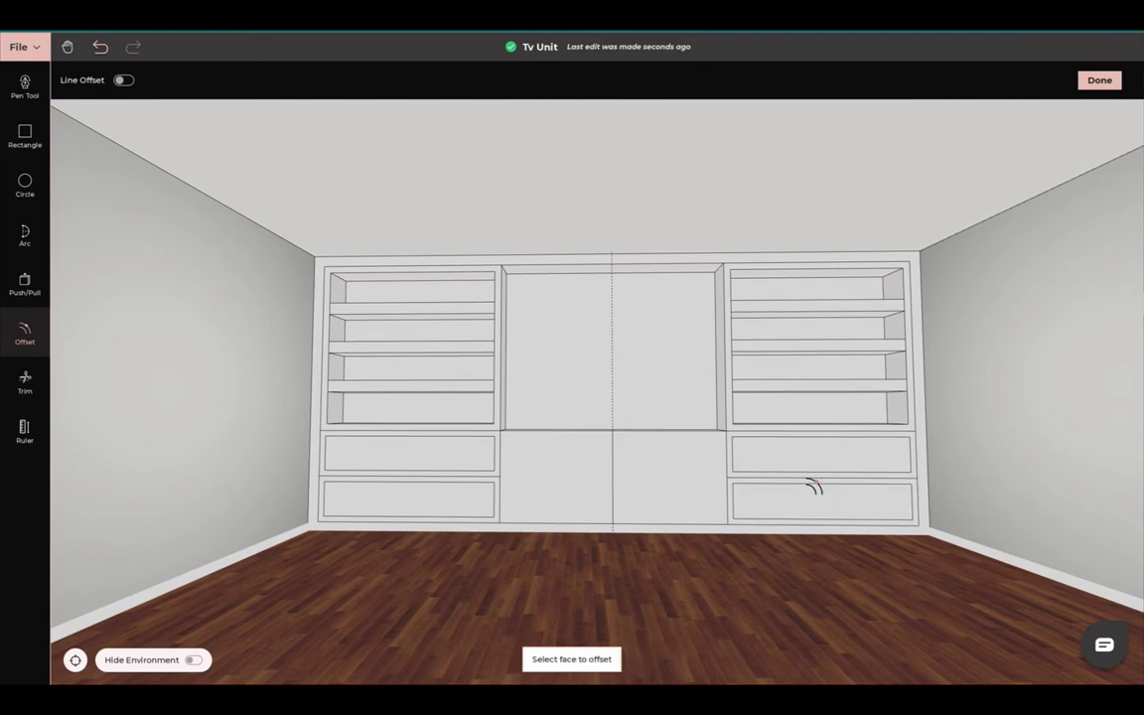
Offset both centre door faces inward by 2.42
{"action": "left_click", "coordinate": [659, 475]}
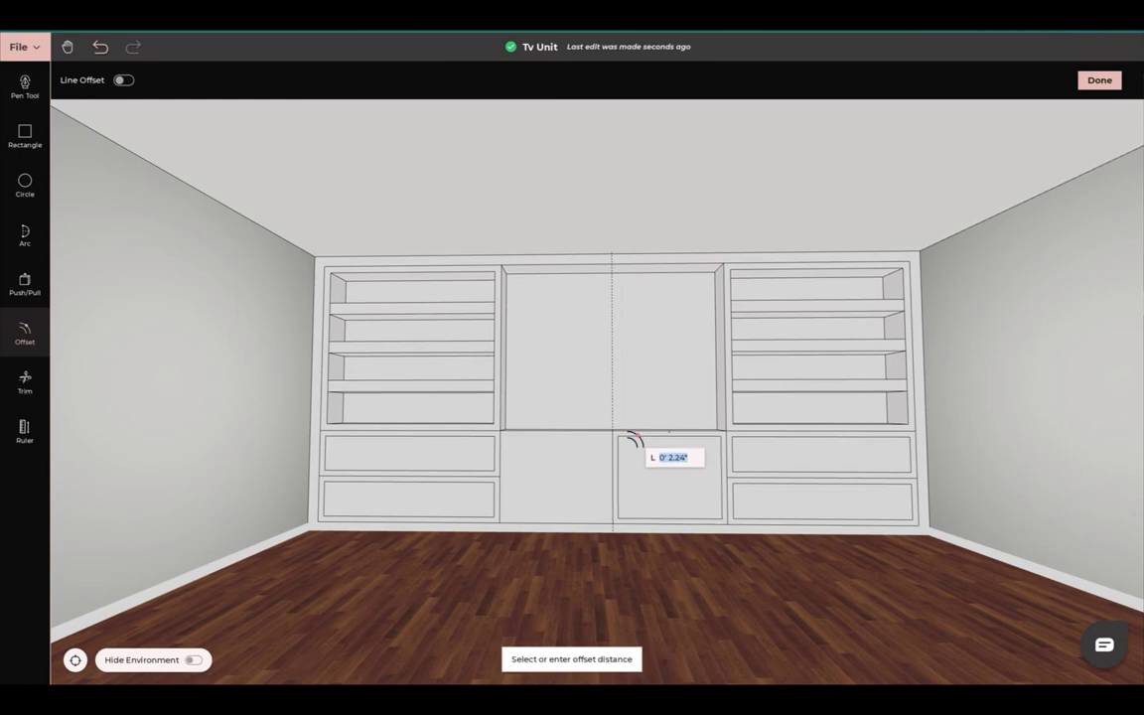
{"action": "type", "text": "2.42"}
{"action": "key", "text": "Return"}
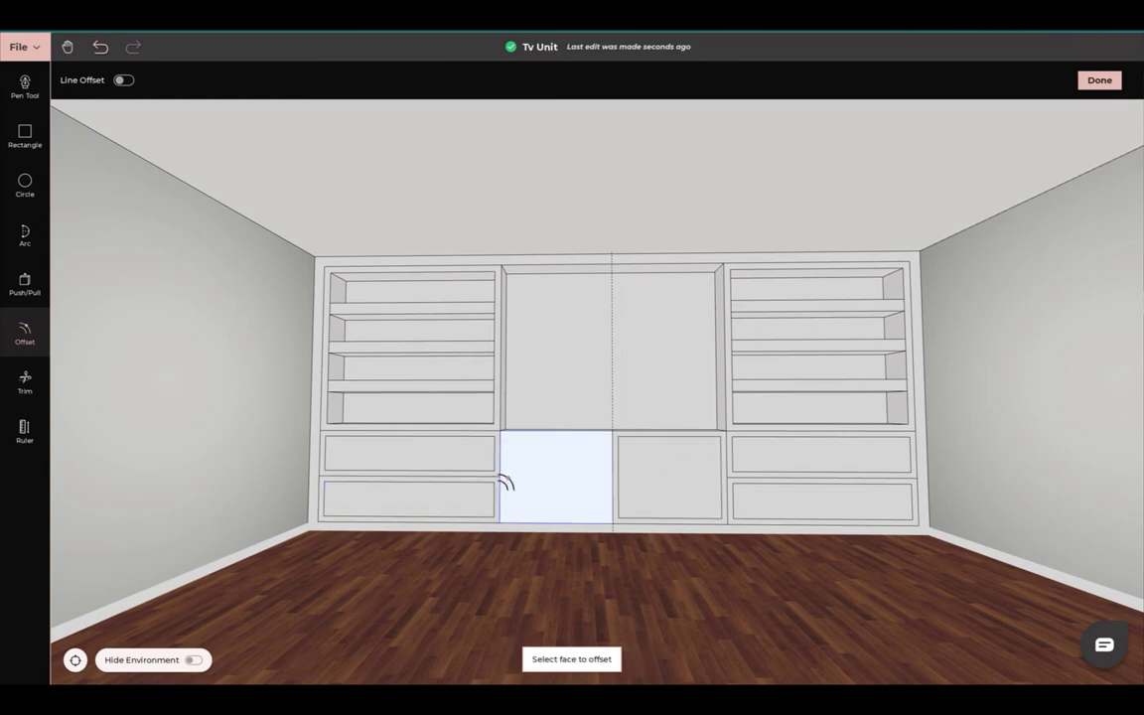
{"action": "left_click", "coordinate": [539, 478]}
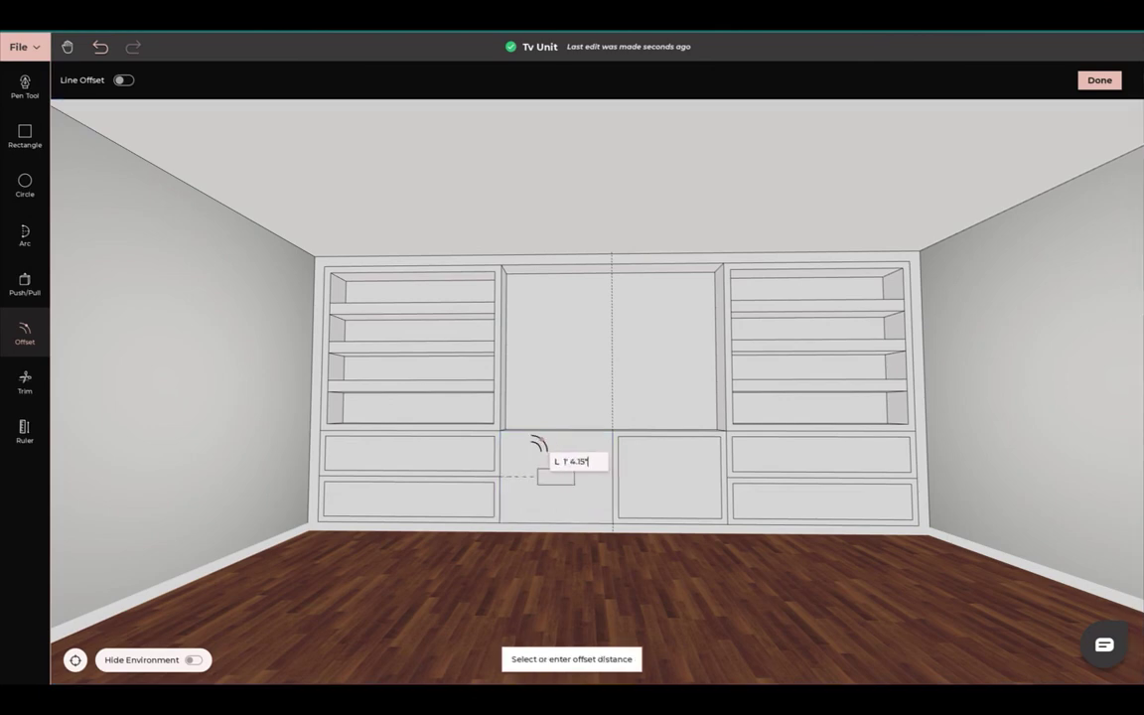
{"action": "type", "text": "2"}
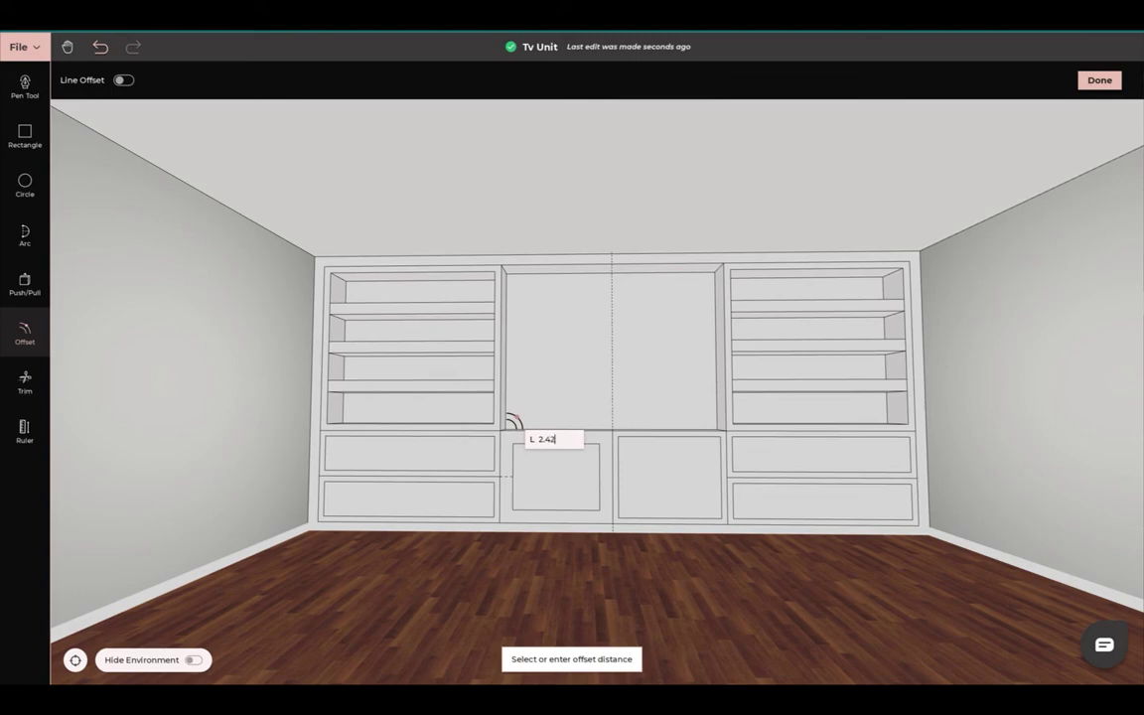
{"action": "type", "text": ".42"}
{"action": "key", "text": "Return"}
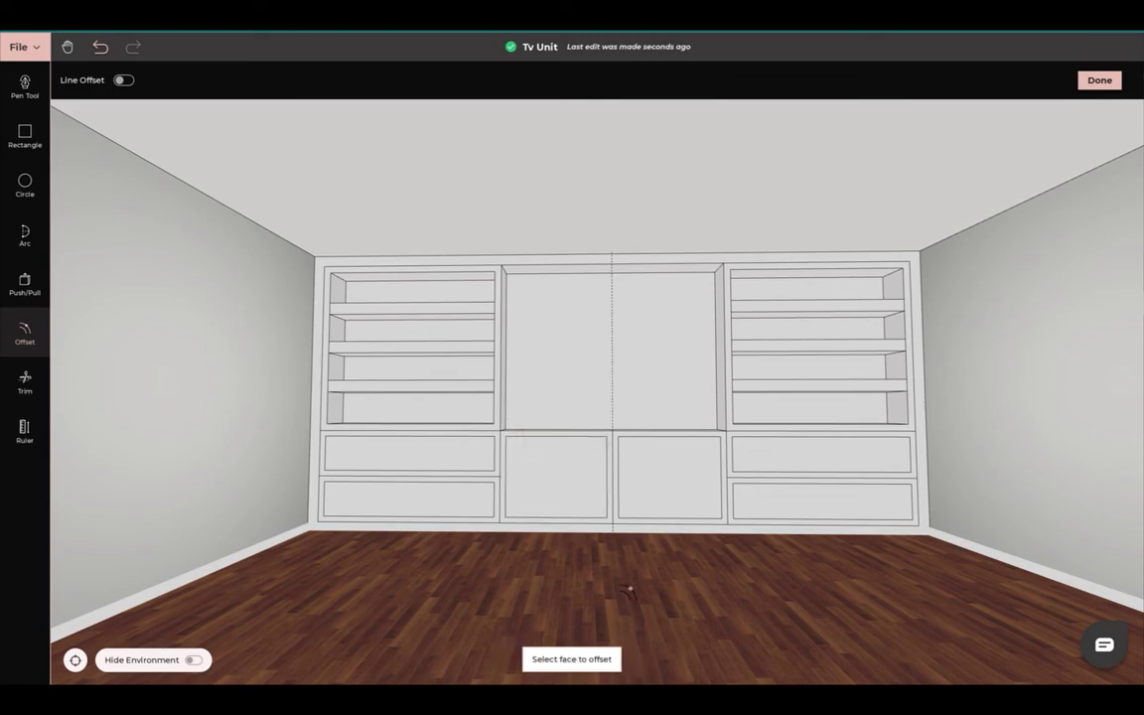
{"action": "key", "text": "Escape"}
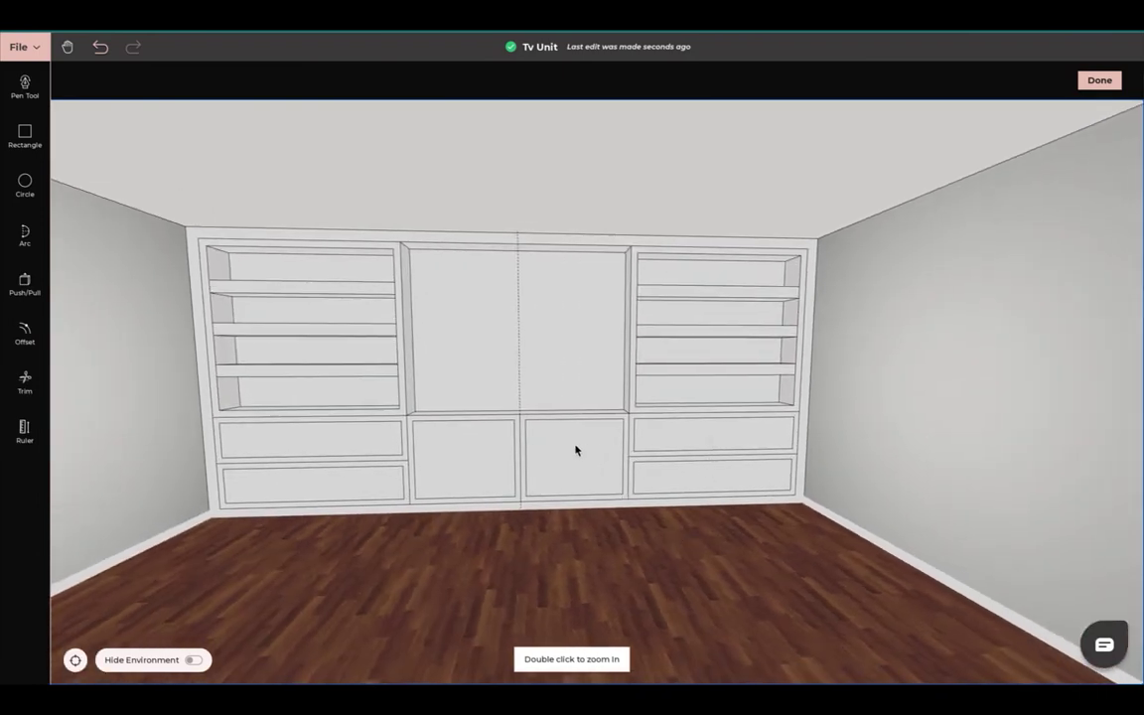
Orbit around the TV unit to inspect it, then confirm the geometry with Done
{"action": "left_click_drag", "start_coordinate": [507, 480], "coordinate": [602, 479]}
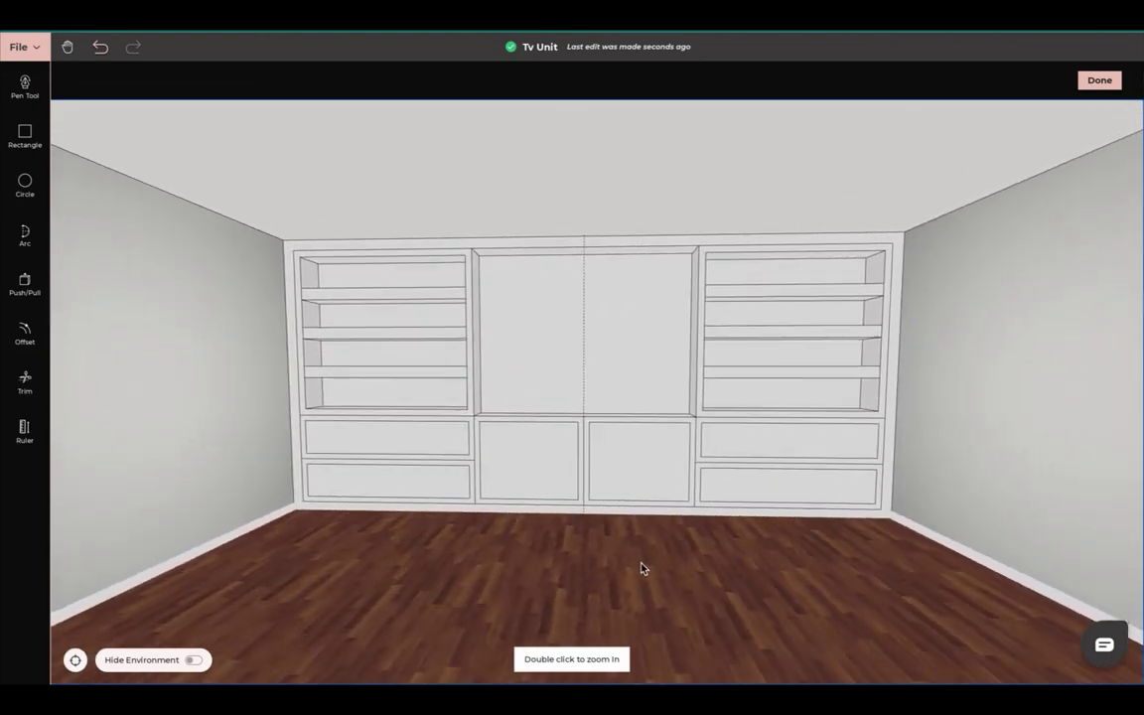
{"action": "left_click_drag", "start_coordinate": [643, 563], "coordinate": [655, 566]}
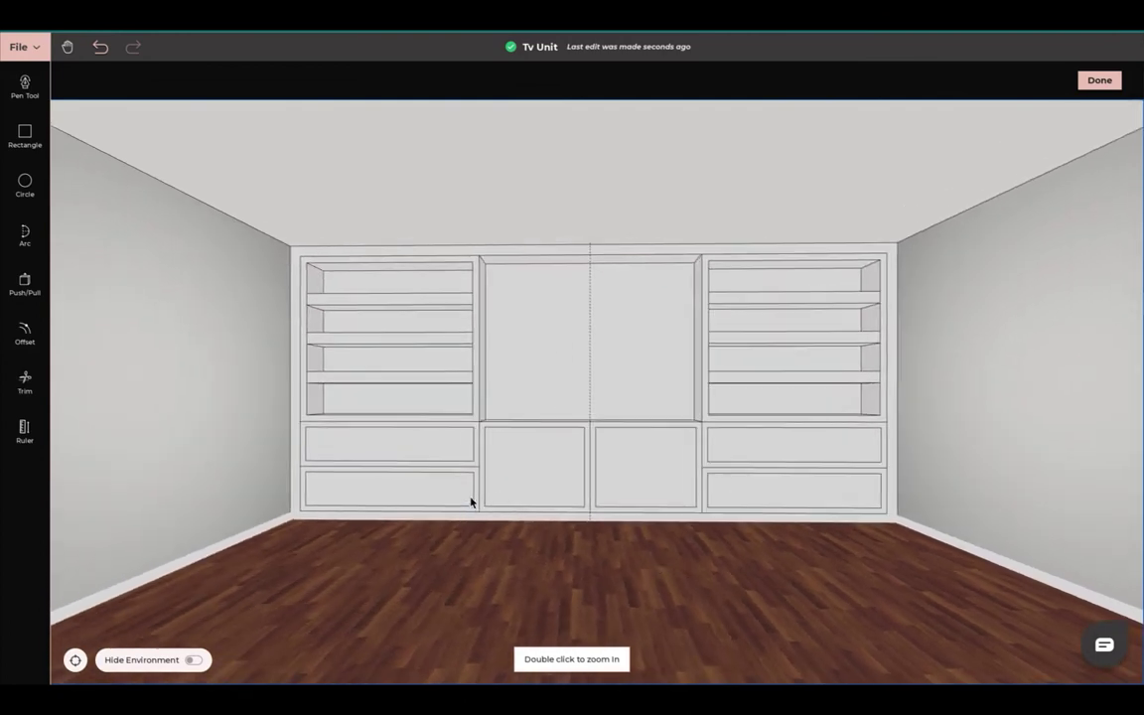
{"action": "left_click", "coordinate": [1097, 81]}
{"action": "mouse_move", "coordinate": [748, 557]}
{"action": "left_mouse_down"}
{"action": "mouse_move", "coordinate": [778, 554]}
{"action": "mouse_move", "coordinate": [750, 558]}
{"action": "left_mouse_up"}
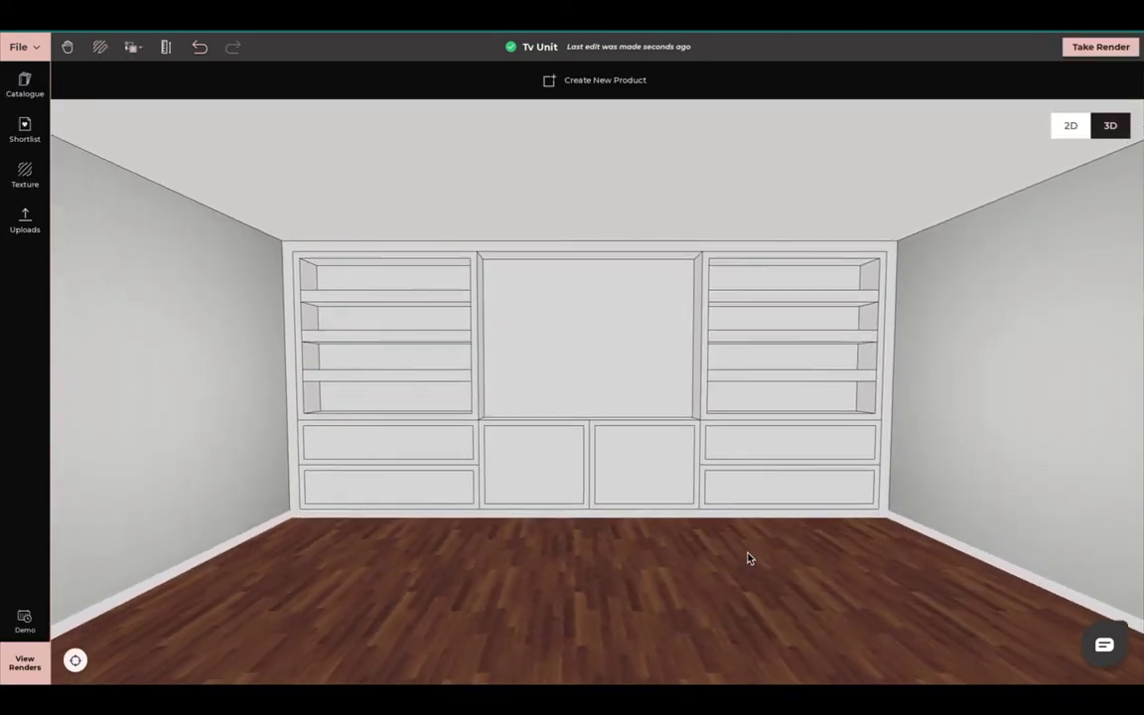
Choose the matte wood 'Wood 1' furniture texture from the texture library
{"action": "left_click", "coordinate": [23, 189]}
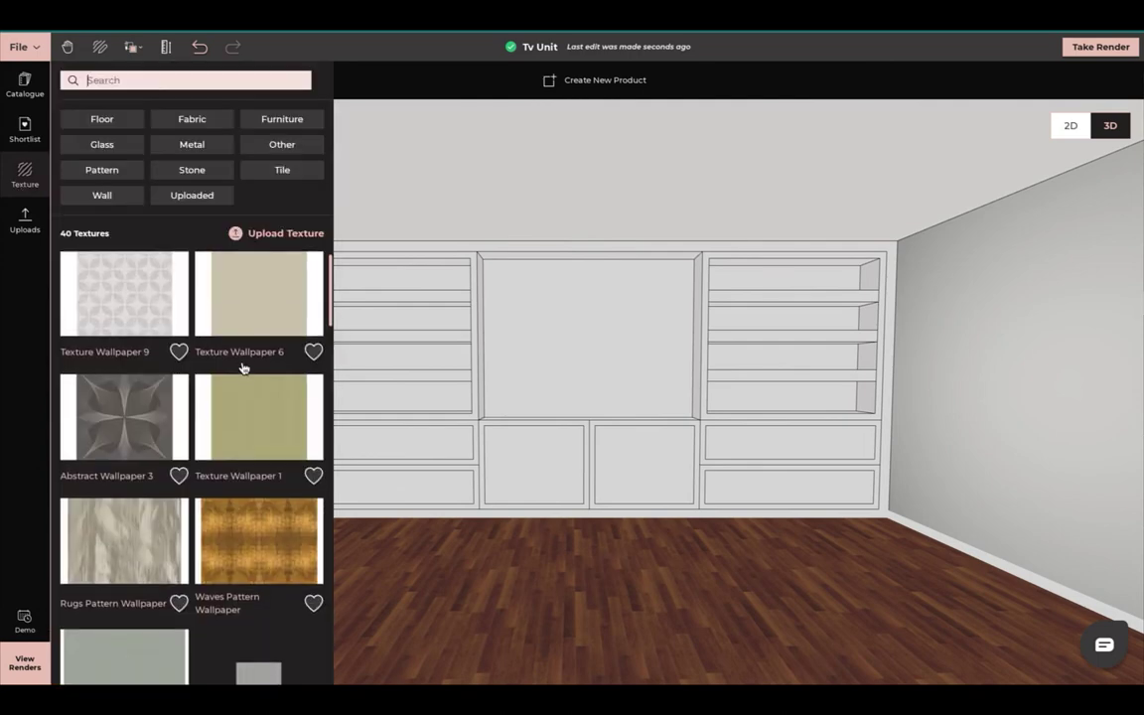
{"action": "left_click", "coordinate": [290, 122]}
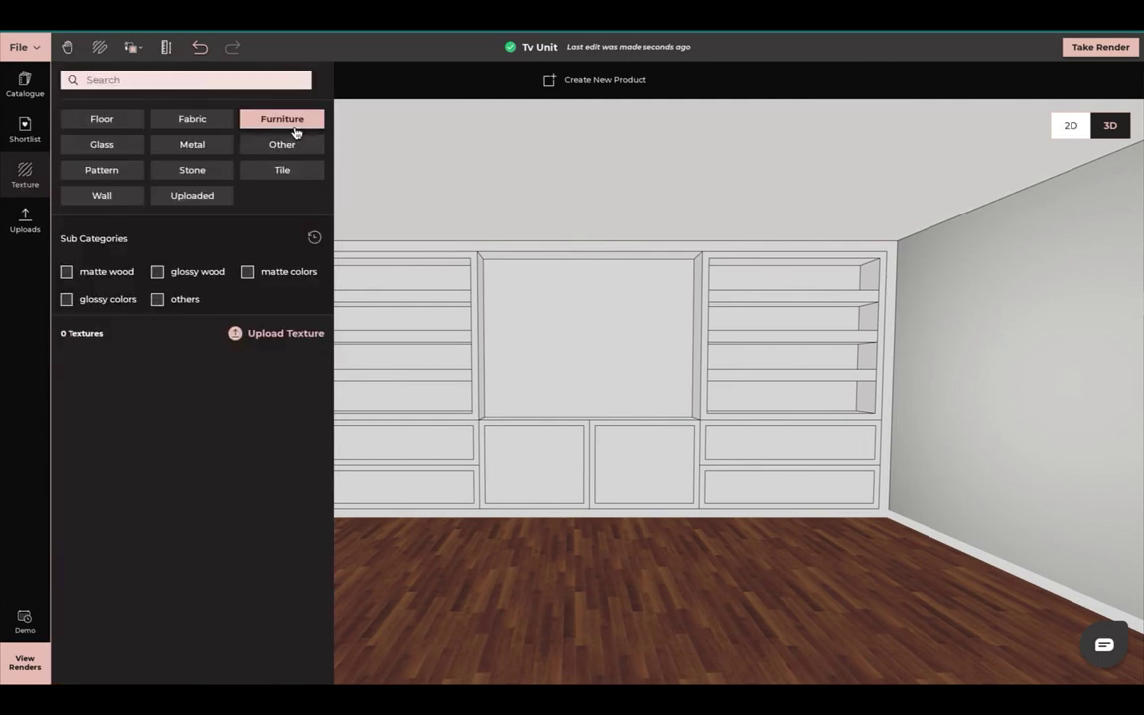
{"action": "left_click", "coordinate": [104, 272]}
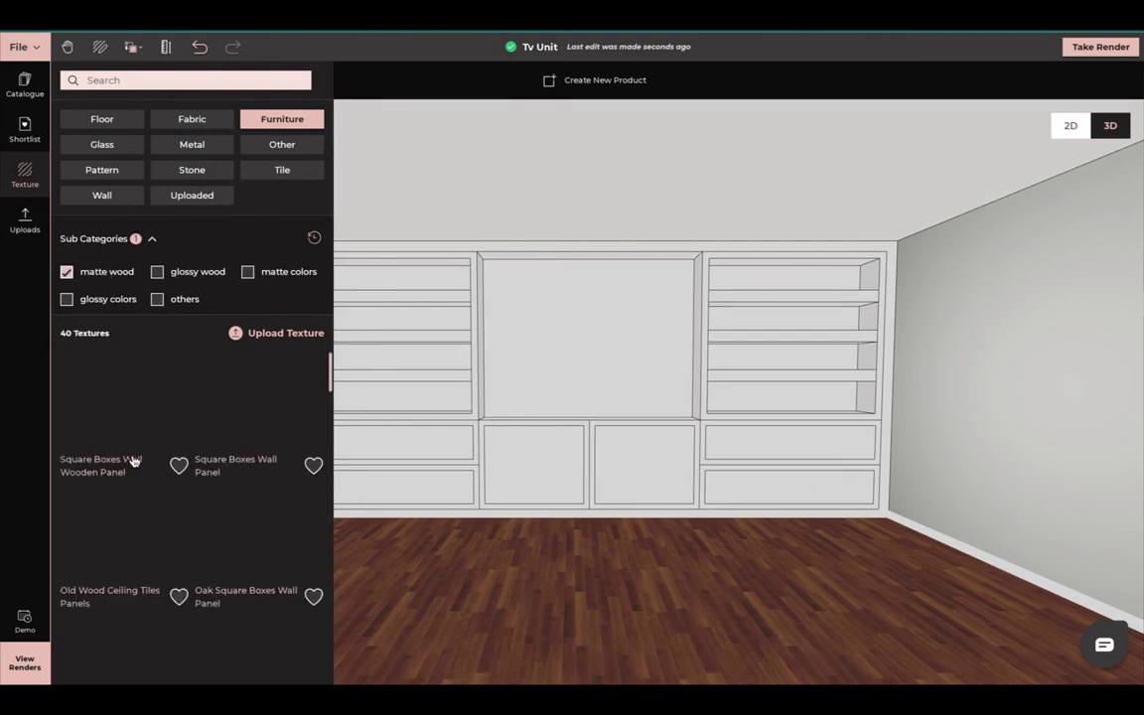
{"action": "scroll", "coordinate": [240, 501], "scroll_direction": "down", "scroll_amount": 5}
{"action": "scroll", "coordinate": [239, 501], "scroll_direction": "down", "scroll_amount": 3}
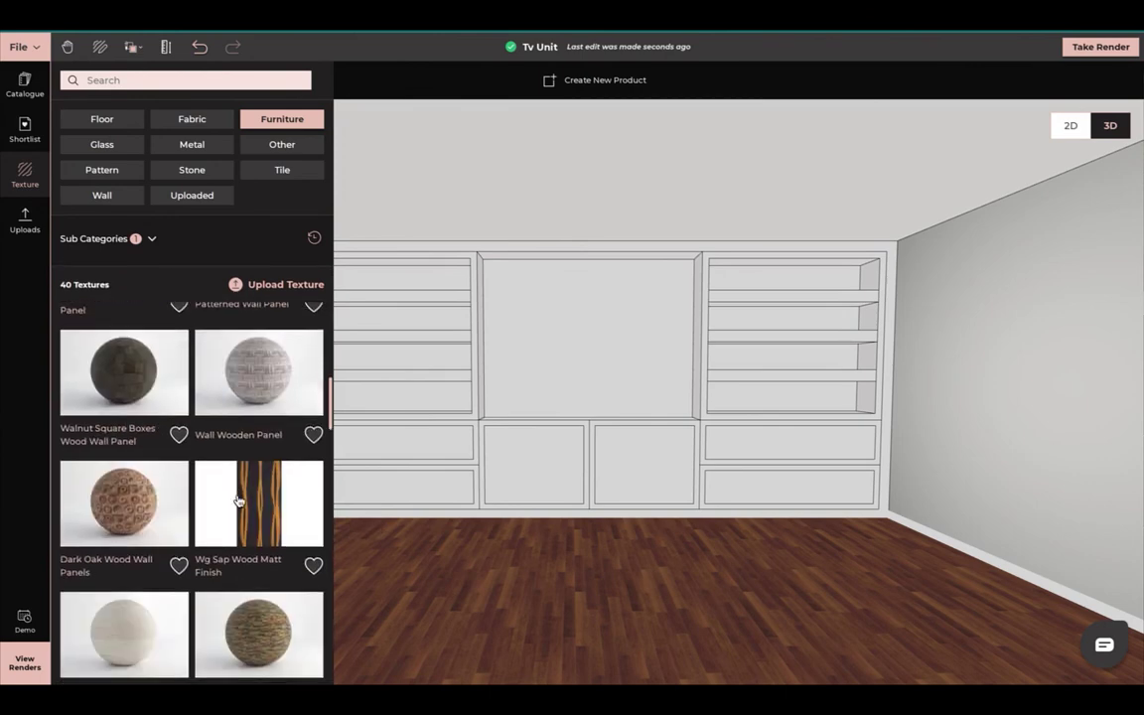
{"action": "left_click", "coordinate": [164, 489]}
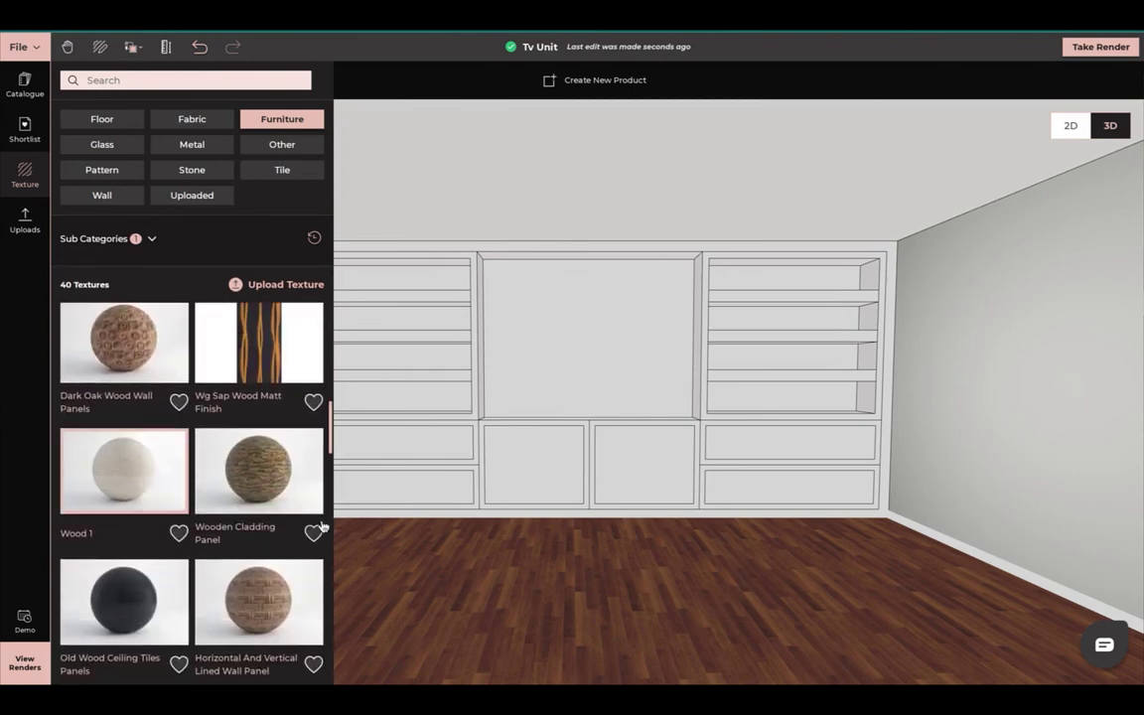
Apply Wood 1 to both centre doors and the four side drawer fronts
{"action": "left_click", "coordinate": [514, 459]}
{"action": "left_click", "coordinate": [641, 472]}
{"action": "left_click", "coordinate": [756, 446]}
{"action": "left_click", "coordinate": [759, 482]}
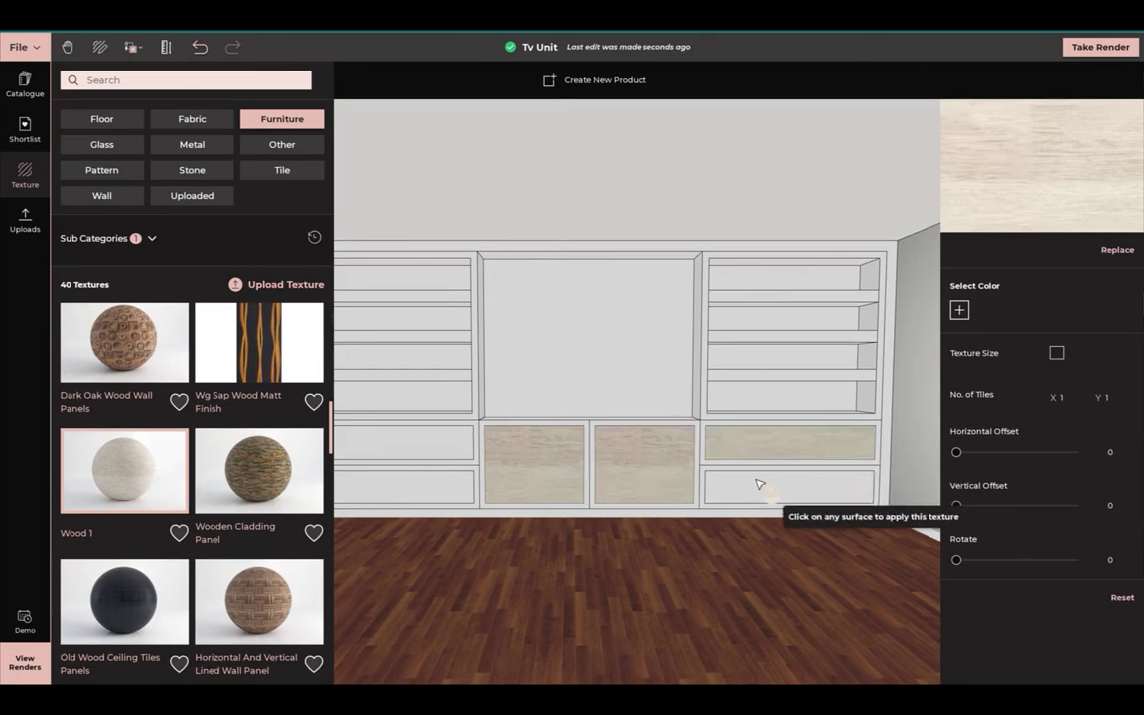
{"action": "left_click", "coordinate": [454, 466]}
{"action": "left_click", "coordinate": [460, 434]}
Apply Wood 1 to the niche shelf backs and the central TV back panel
{"action": "left_click", "coordinate": [454, 396]}
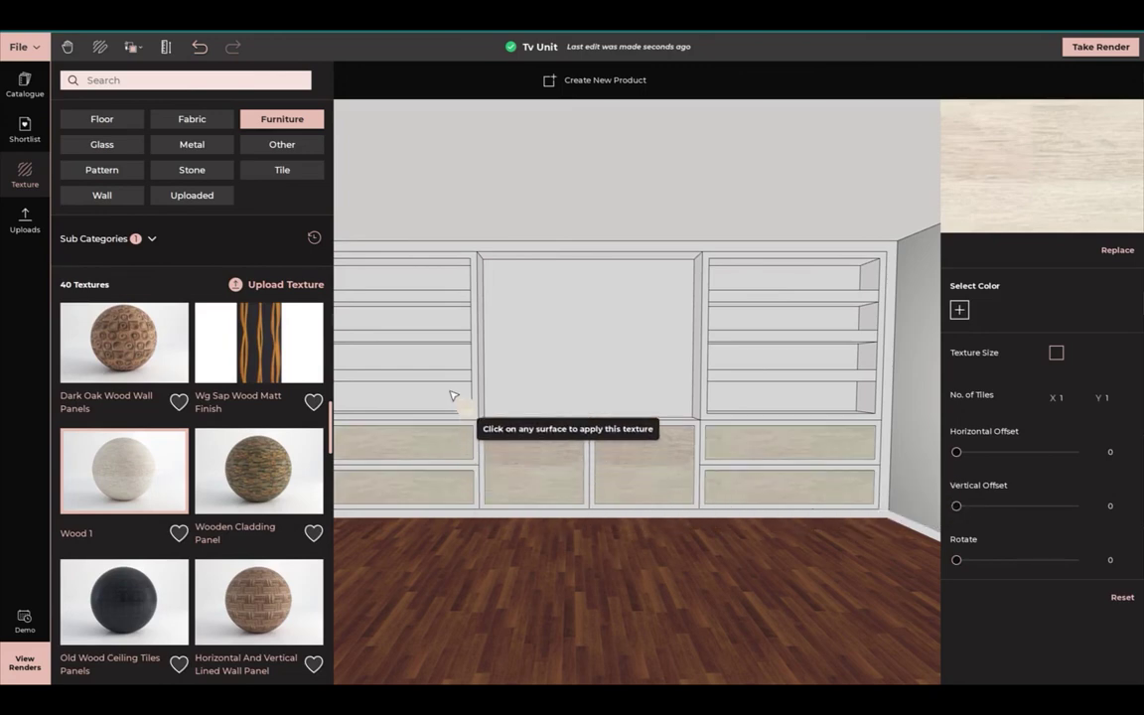
{"action": "left_click", "coordinate": [449, 360]}
{"action": "left_click", "coordinate": [452, 323]}
{"action": "left_click", "coordinate": [446, 284]}
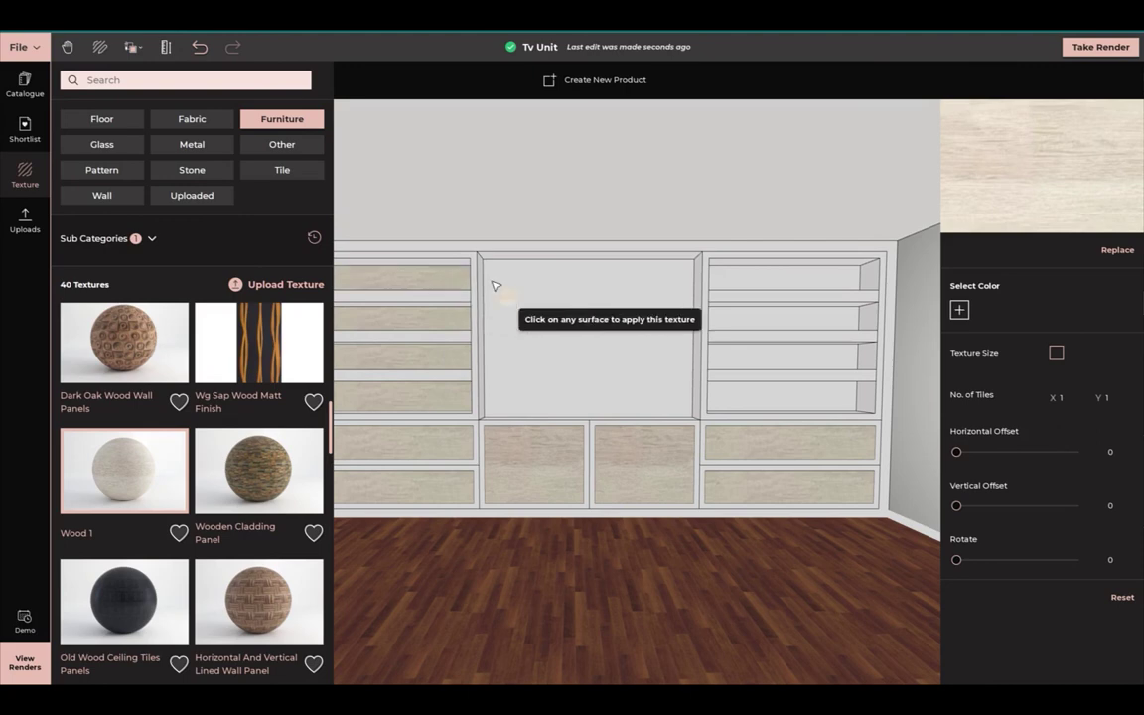
{"action": "left_click", "coordinate": [581, 283]}
{"action": "left_click", "coordinate": [777, 285]}
{"action": "left_click", "coordinate": [781, 312]}
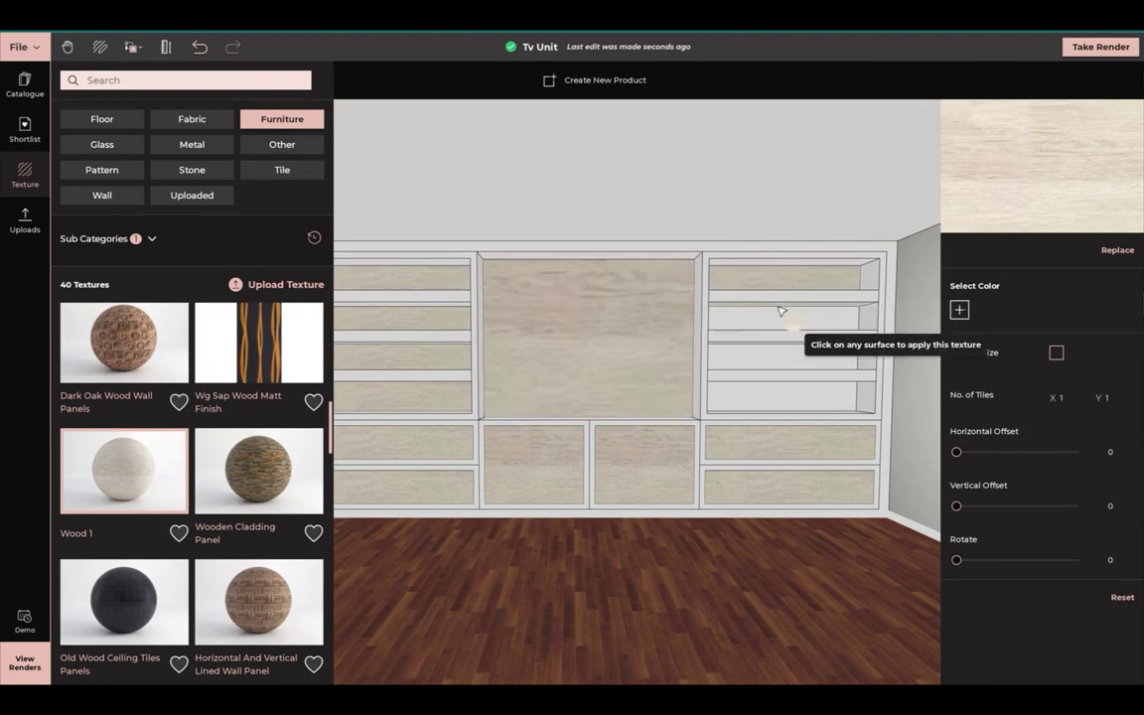
{"action": "scroll", "coordinate": [774, 368], "scroll_direction": "up", "scroll_amount": 3}
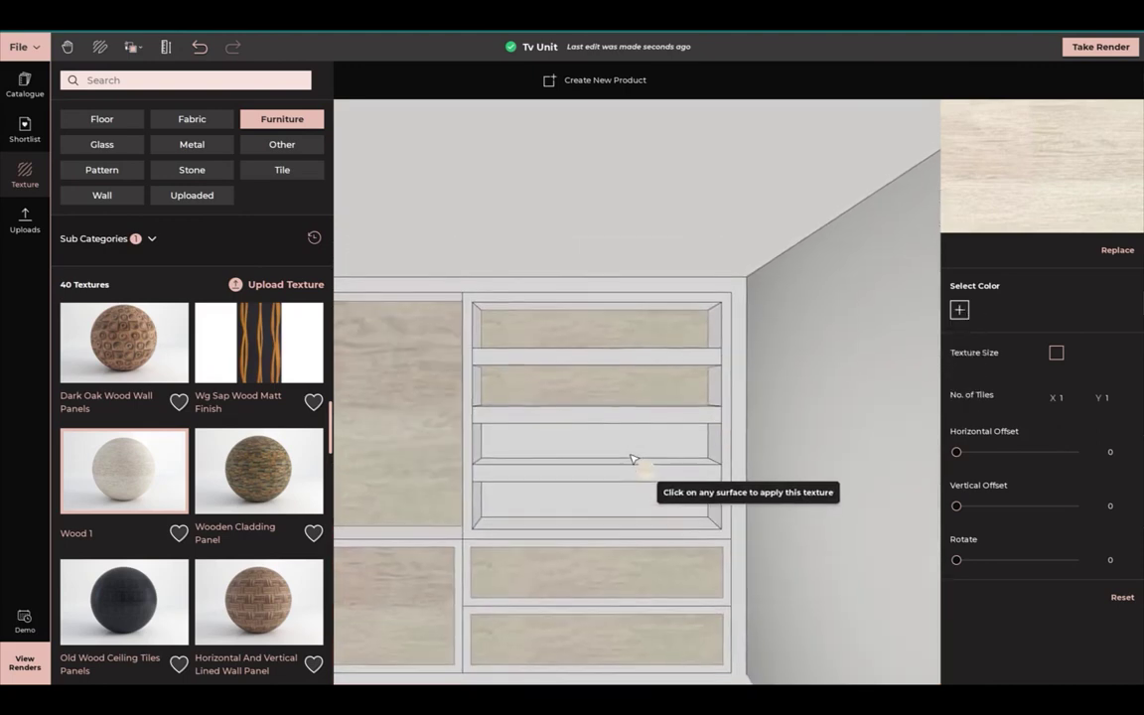
{"action": "left_click", "coordinate": [620, 501]}
{"action": "left_click", "coordinate": [605, 453]}
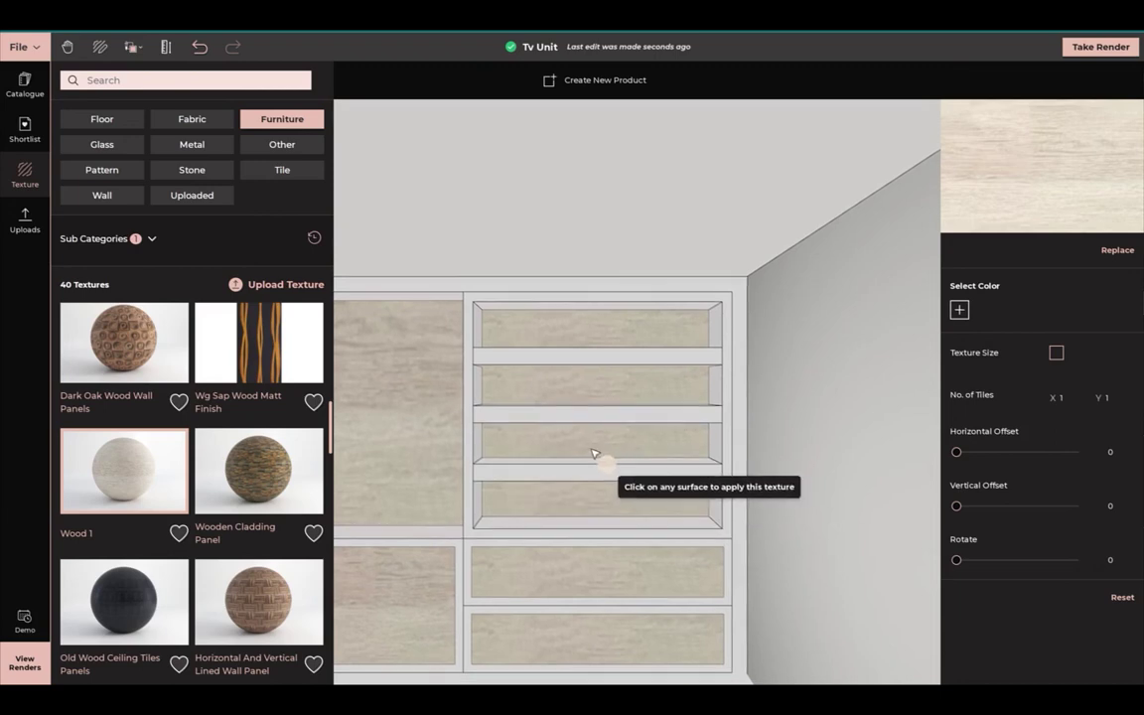
{"action": "scroll", "coordinate": [860, 435], "scroll_direction": "down", "scroll_amount": 5}
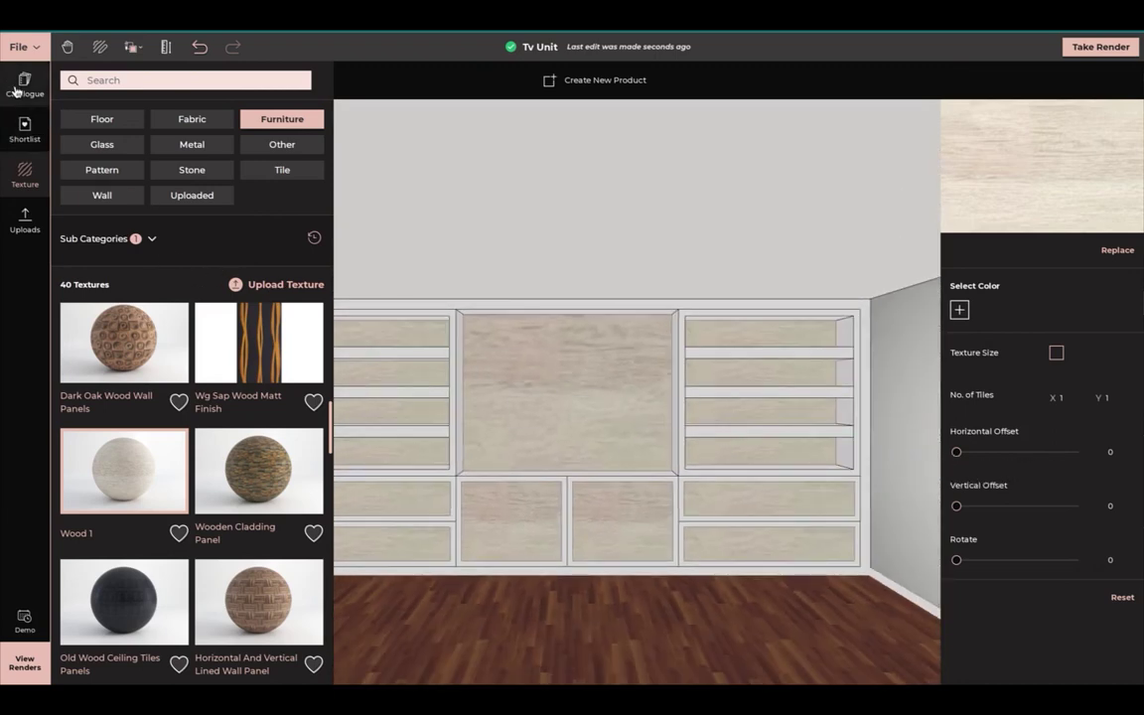
{"action": "left_click", "coordinate": [15, 92]}
Search the catalogue for 'kno' and place Classic Brass Cabinet Handles on both right drawers
{"action": "left_click", "coordinate": [152, 87]}
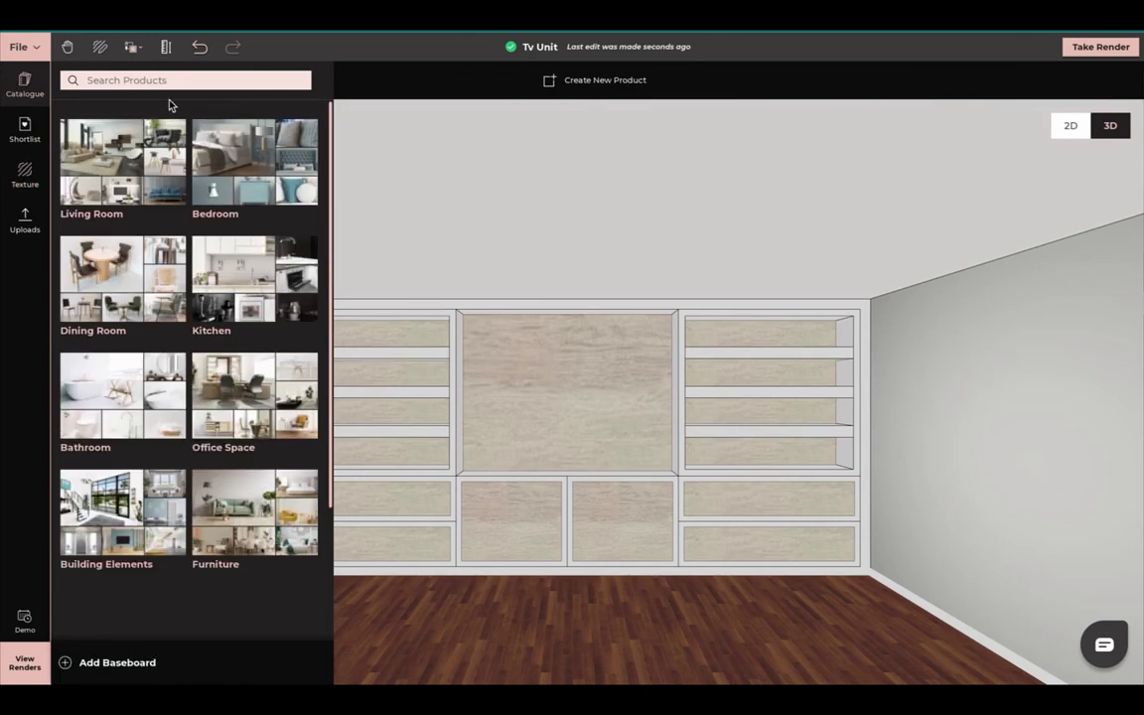
{"action": "type", "text": "knob"}
{"action": "key", "text": "Return"}
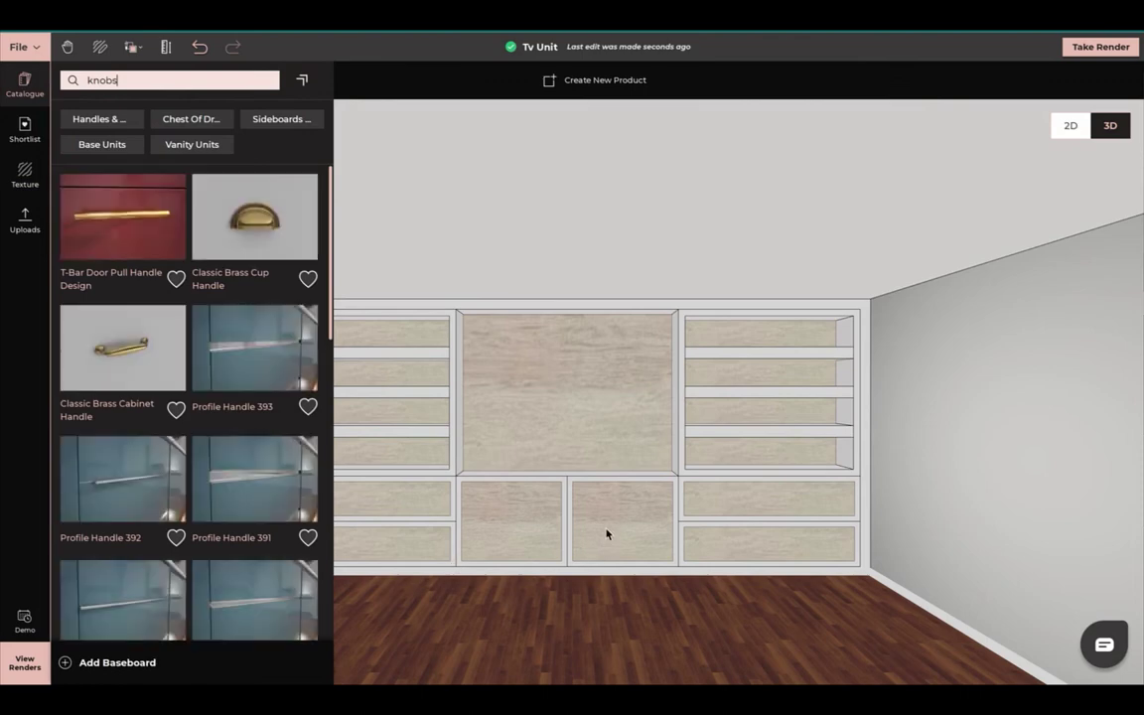
{"action": "left_click_drag", "start_coordinate": [133, 359], "coordinate": [799, 527]}
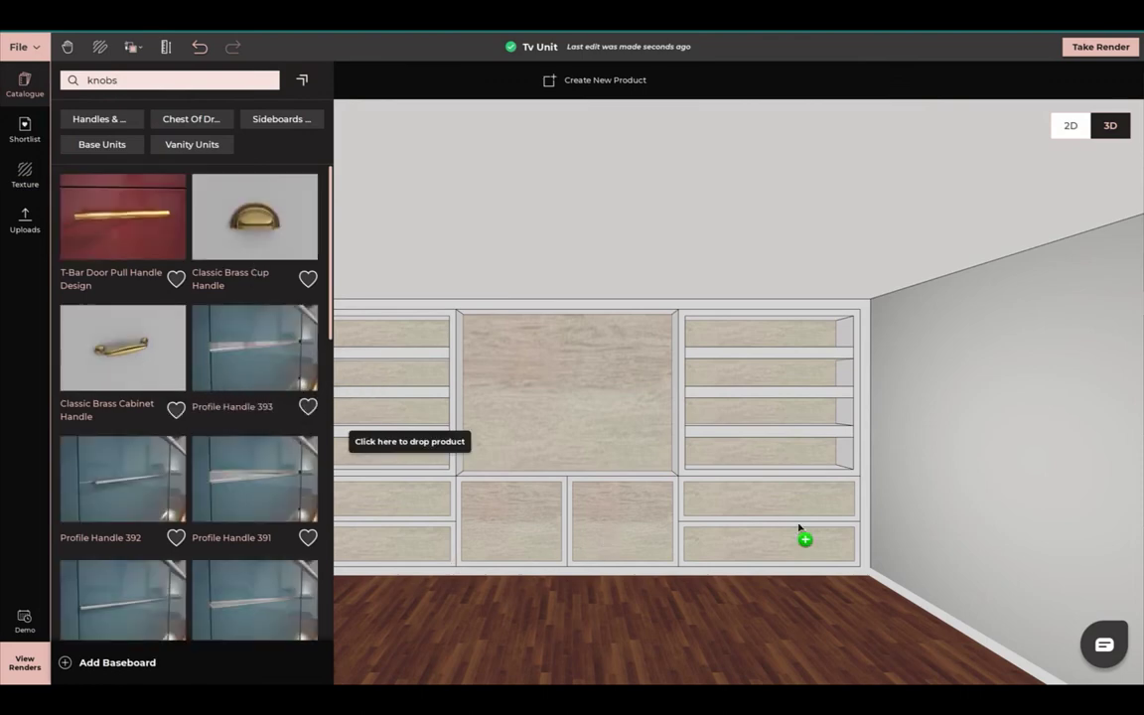
{"action": "left_click", "coordinate": [768, 505]}
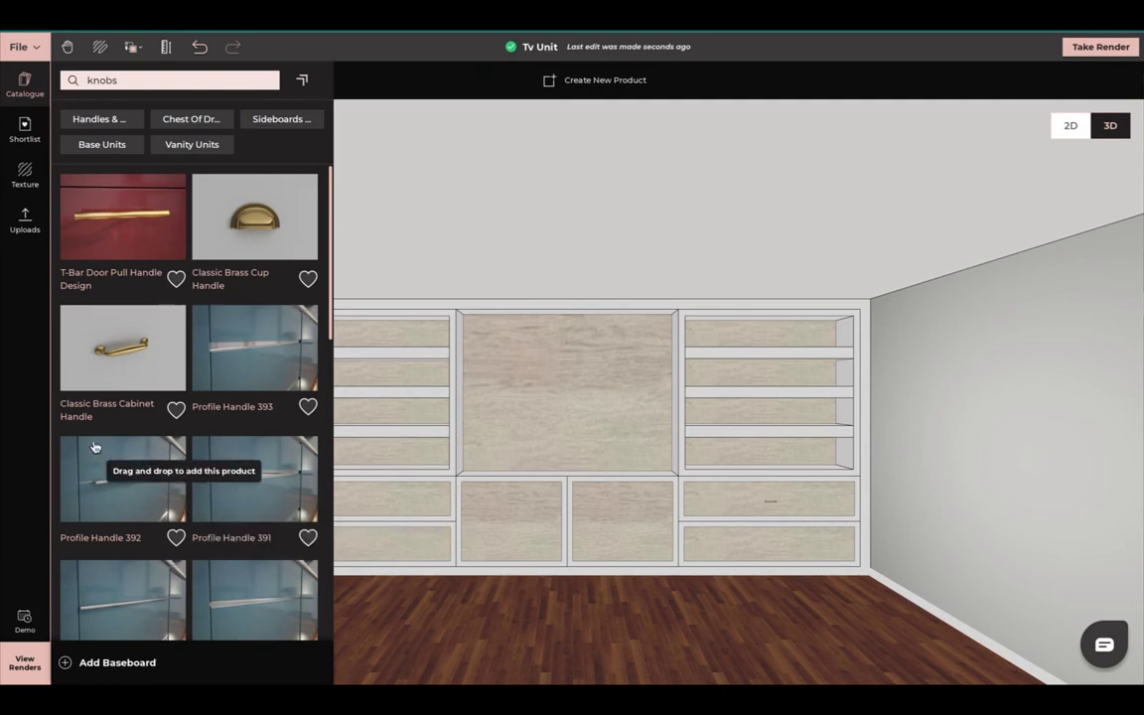
{"action": "left_click", "coordinate": [112, 377]}
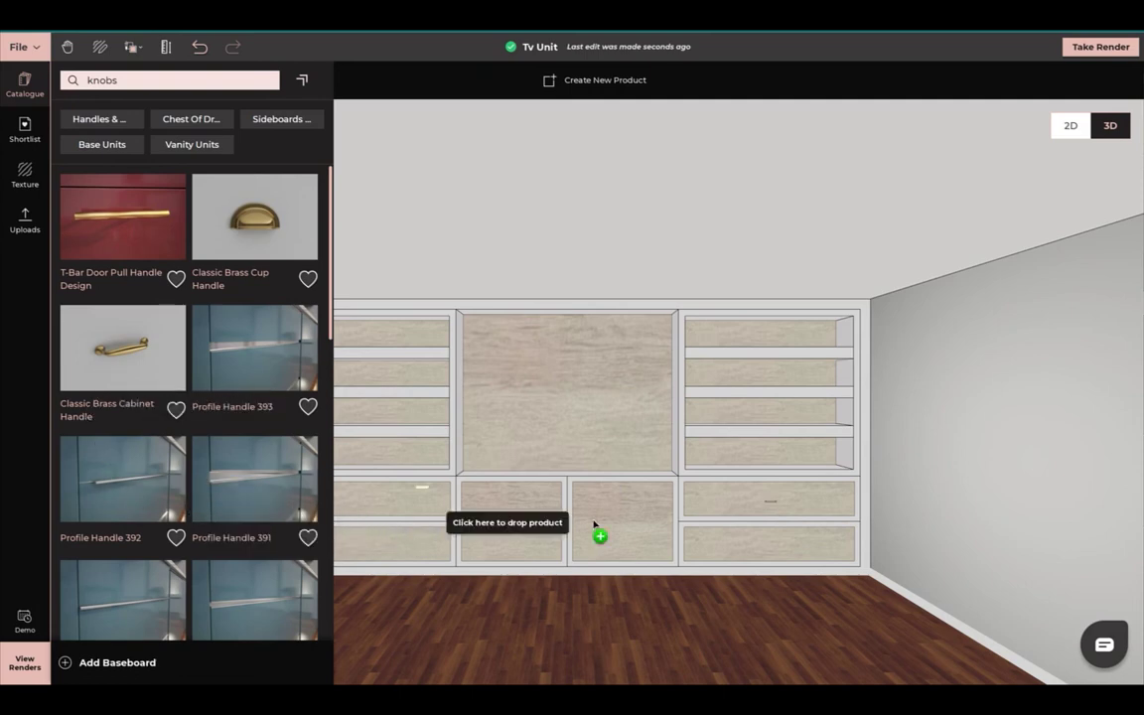
{"action": "left_click", "coordinate": [772, 550]}
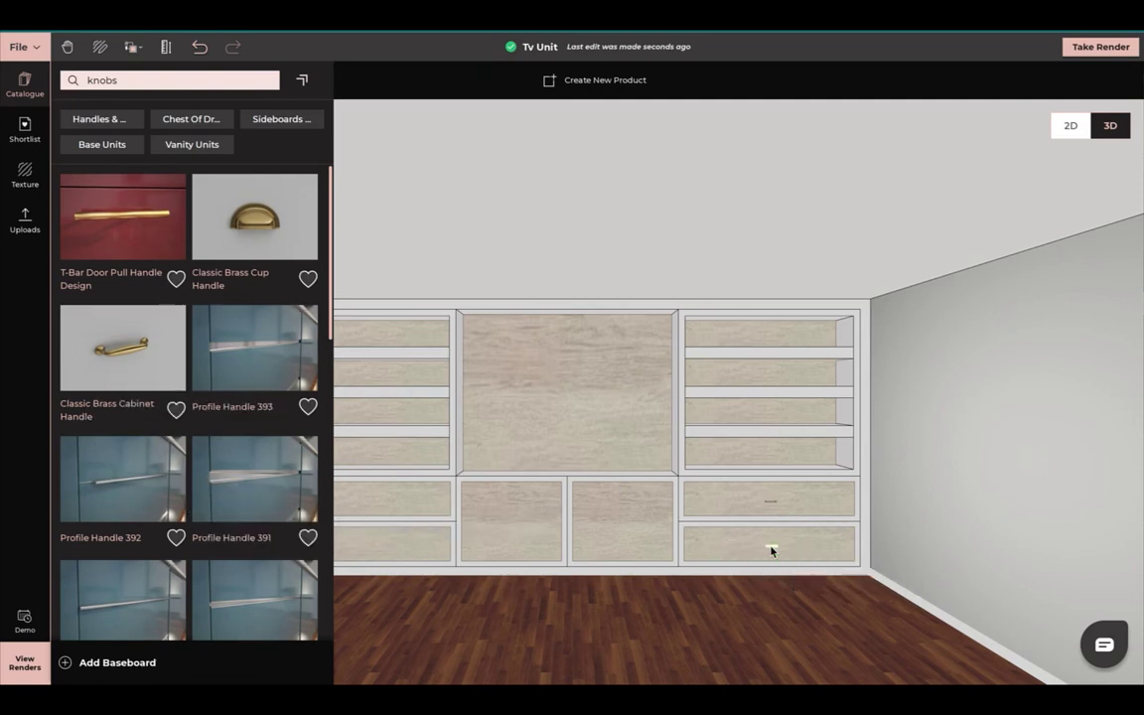
Place a Brass Knob where the centre doors meet and select it
{"action": "left_click_drag", "start_coordinate": [468, 557], "coordinate": [530, 477]}
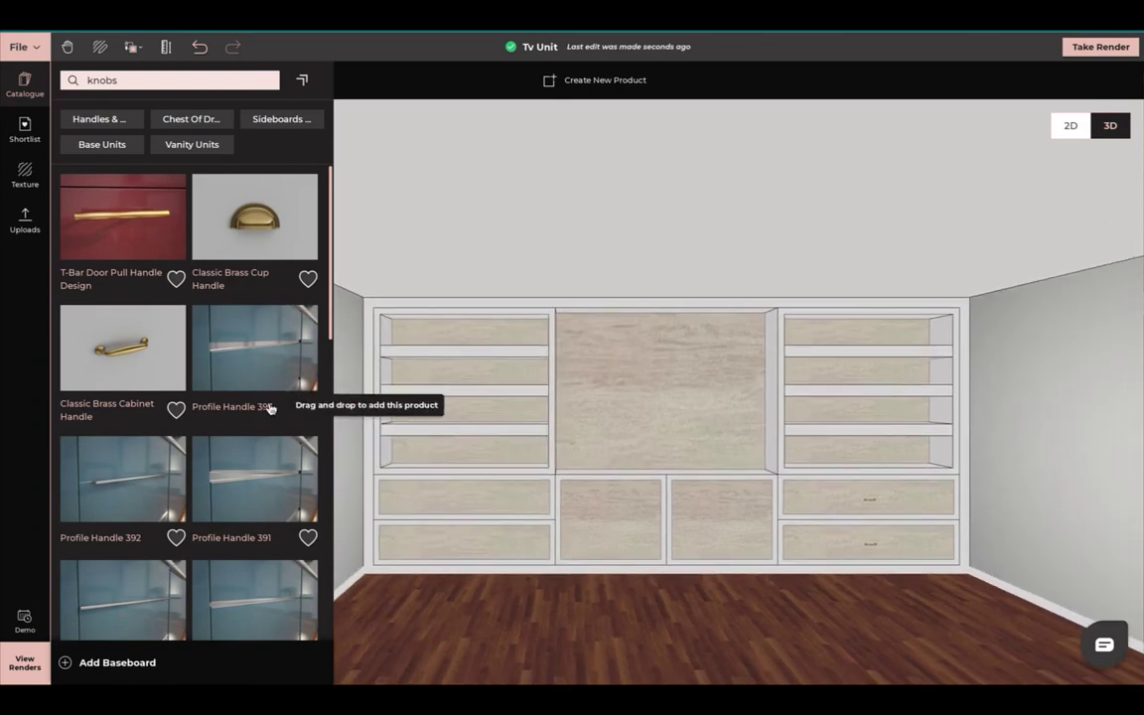
{"action": "scroll", "coordinate": [229, 397], "scroll_direction": "down", "scroll_amount": 5}
{"action": "left_click", "coordinate": [233, 433]}
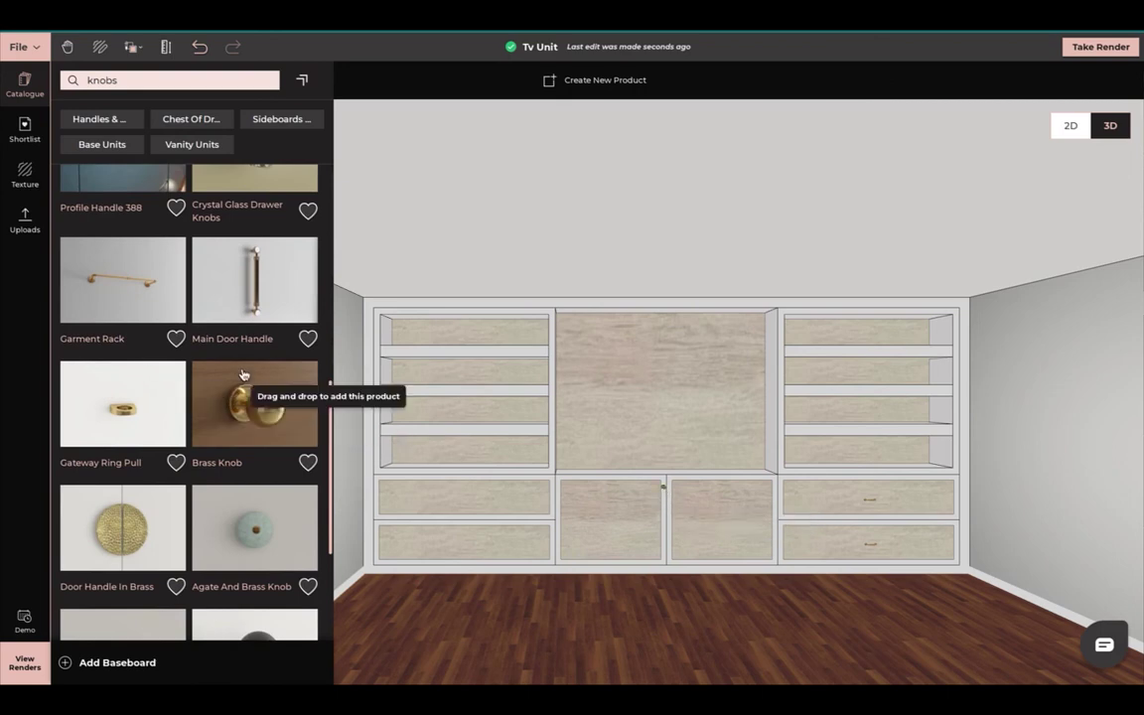
{"action": "left_click", "coordinate": [669, 485]}
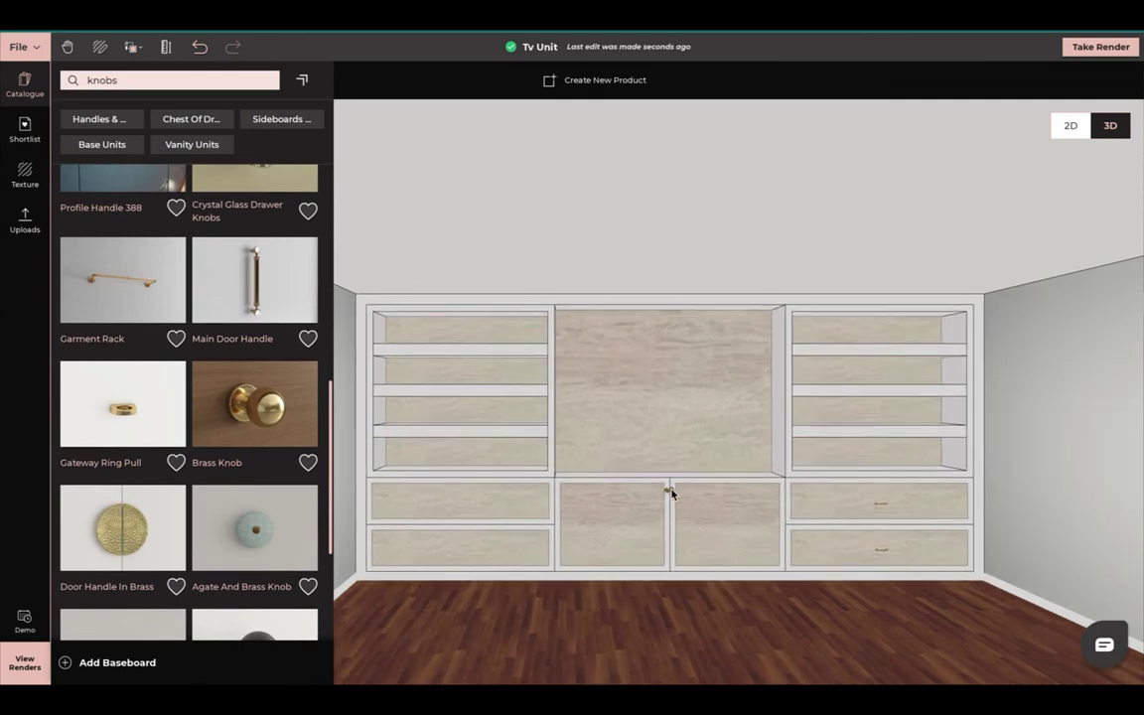
{"action": "left_click", "coordinate": [671, 491]}
Nudge the Brass Knob down and right beside its partner, then zoom back out to the whole unit
{"action": "scroll", "coordinate": [671, 493], "scroll_direction": "up", "scroll_amount": 10}
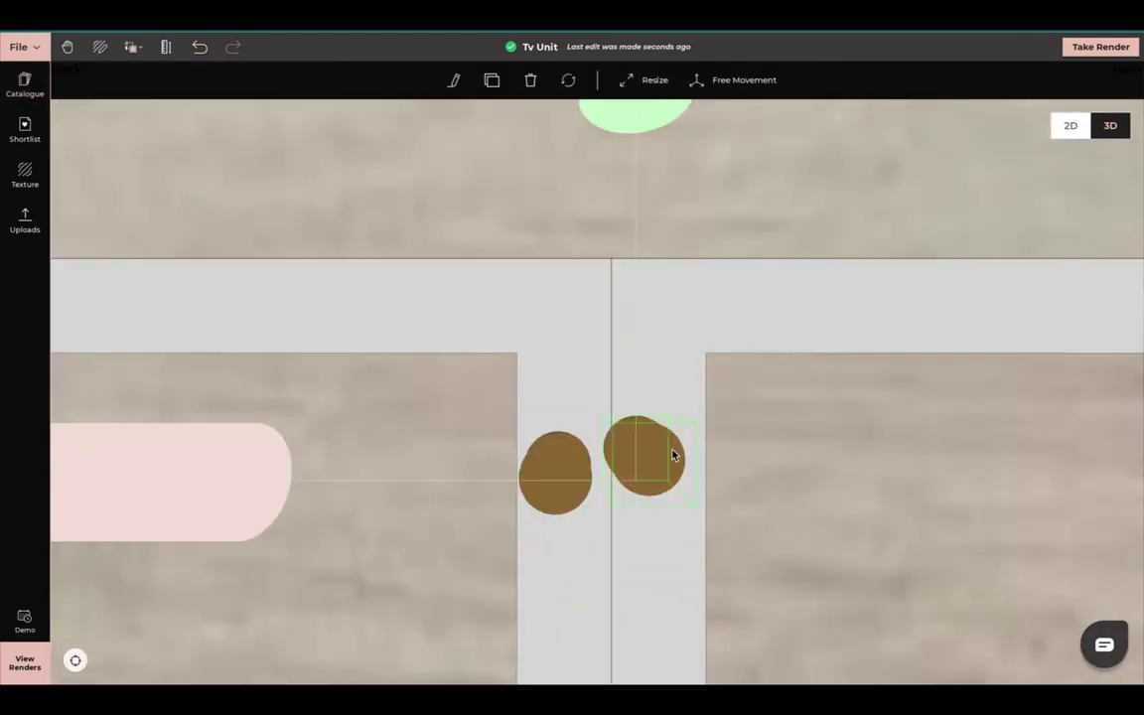
{"action": "left_click_drag", "start_coordinate": [594, 413], "coordinate": [598, 446]}
{"action": "left_click_drag", "start_coordinate": [553, 489], "coordinate": [619, 458]}
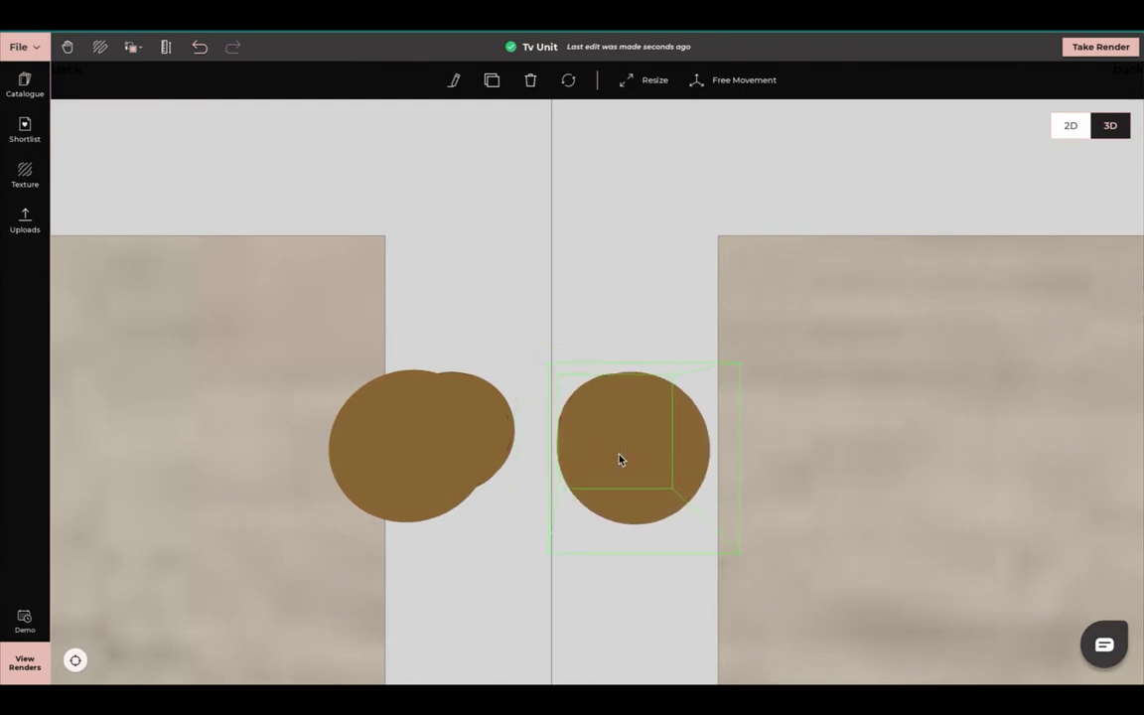
{"action": "scroll", "coordinate": [618, 458], "scroll_direction": "down", "scroll_amount": 5}
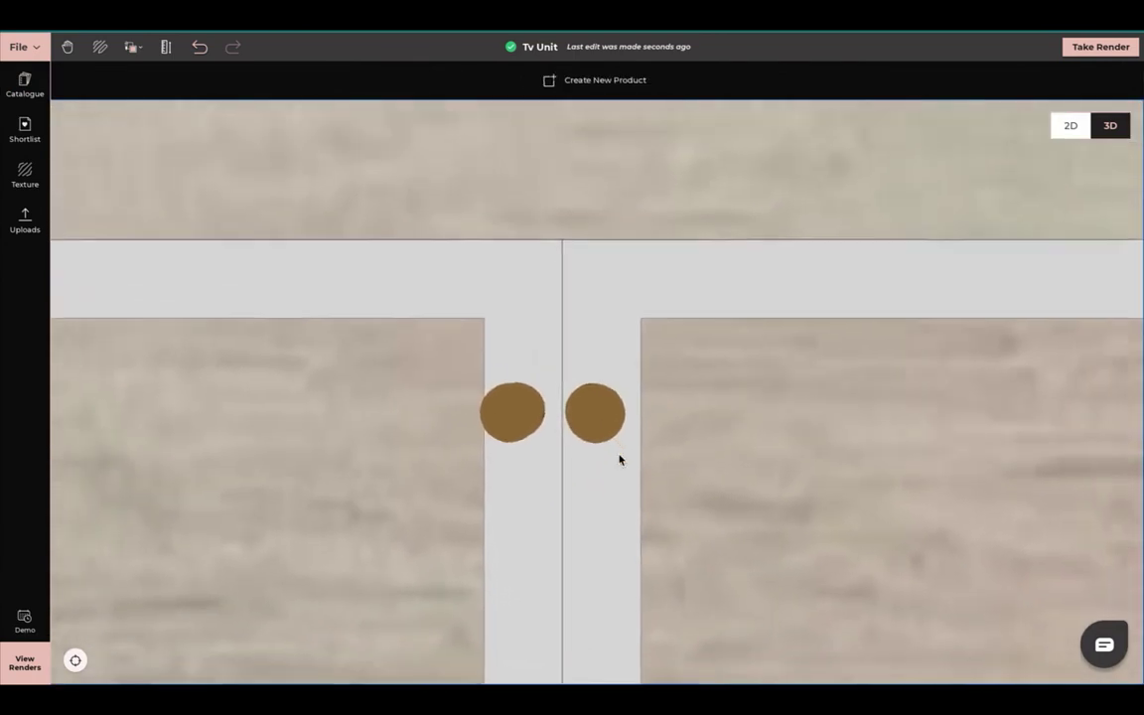
{"action": "left_click", "coordinate": [742, 324]}
{"action": "scroll", "coordinate": [742, 322], "scroll_direction": "down", "scroll_amount": 5}
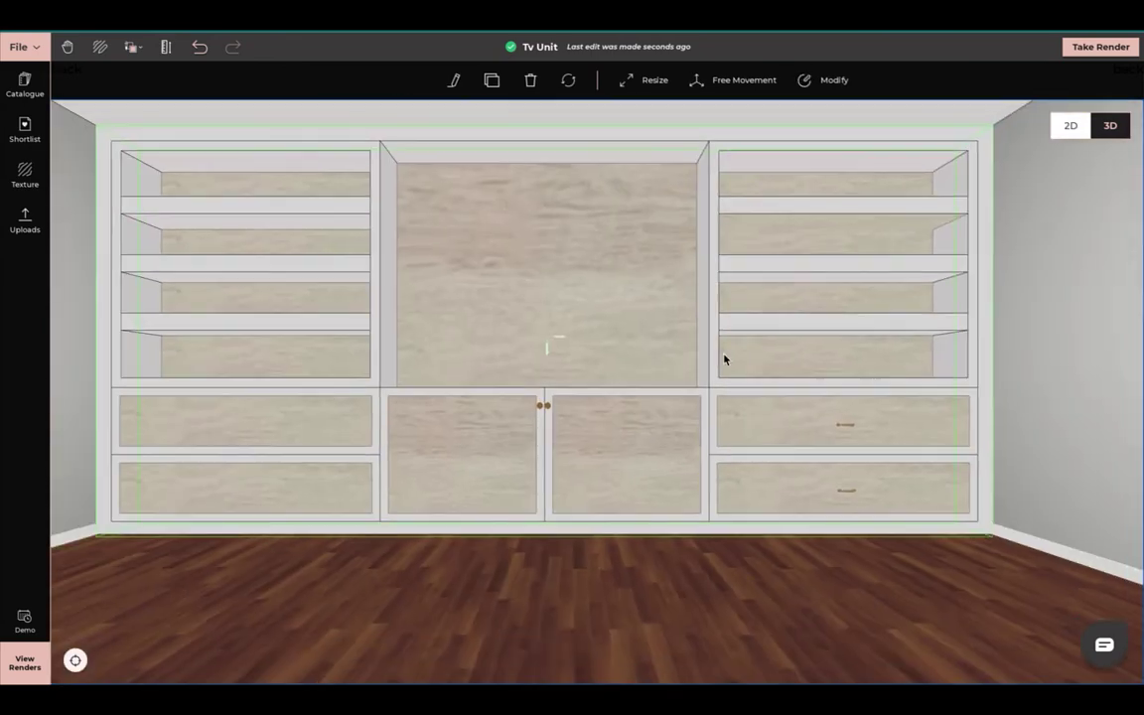
{"action": "scroll", "coordinate": [609, 559], "scroll_direction": "down", "scroll_amount": 3}
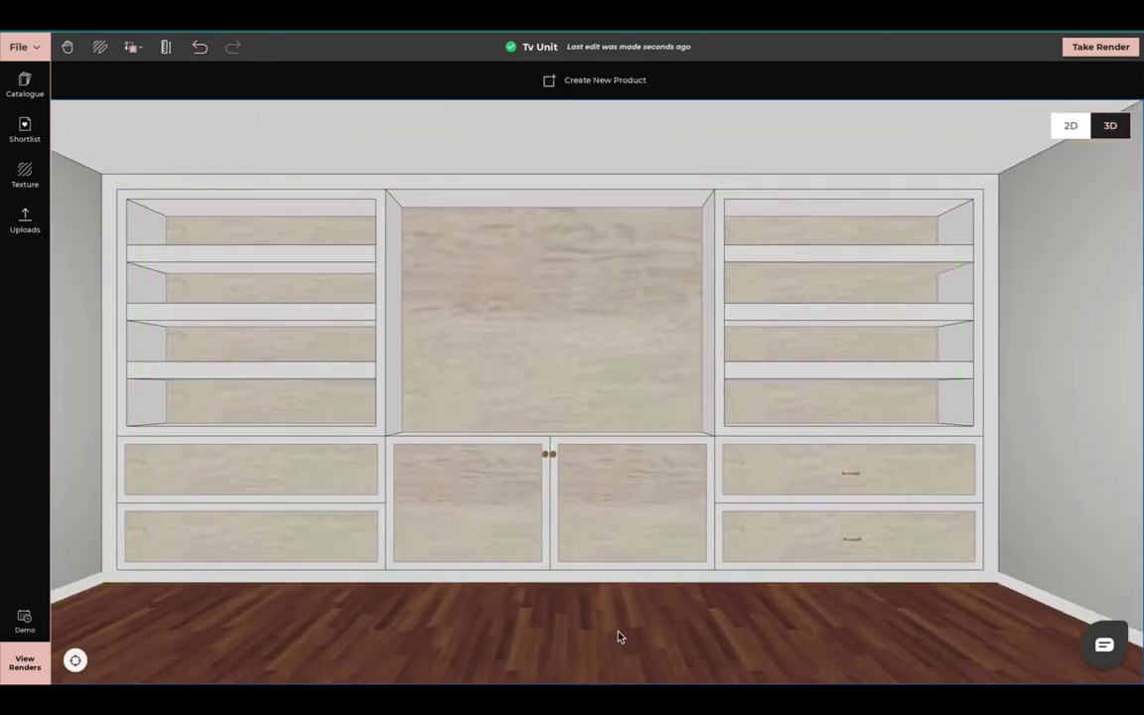
{"action": "scroll", "coordinate": [610, 566], "scroll_direction": "down", "scroll_amount": 3}
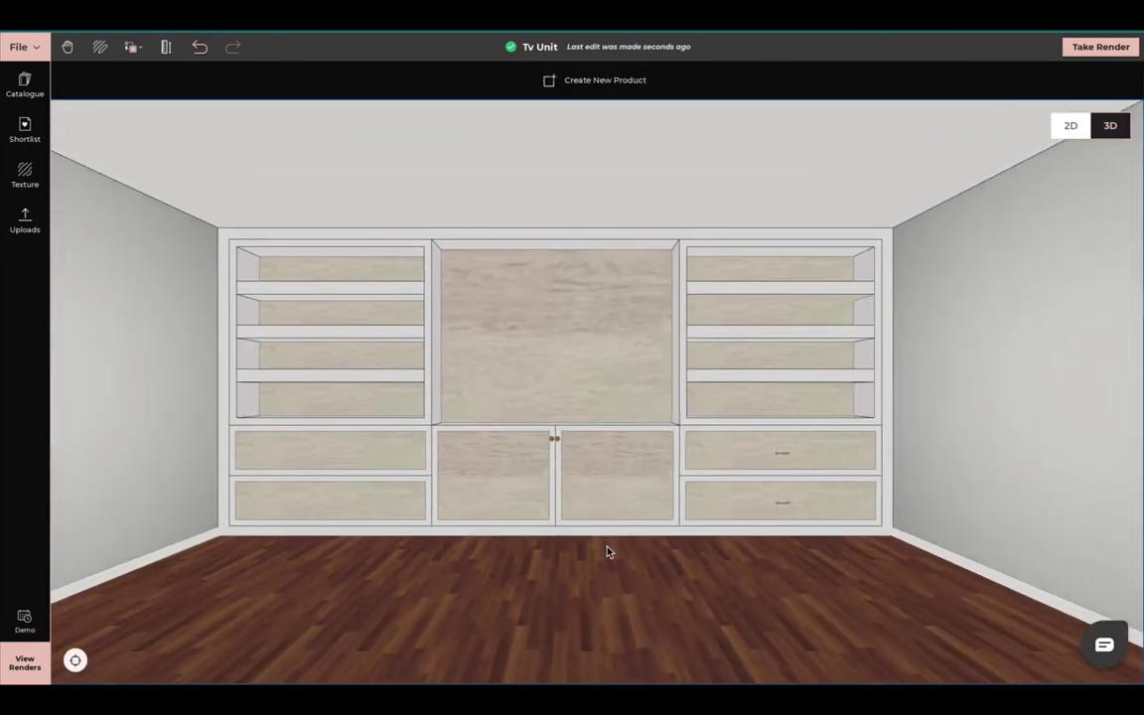